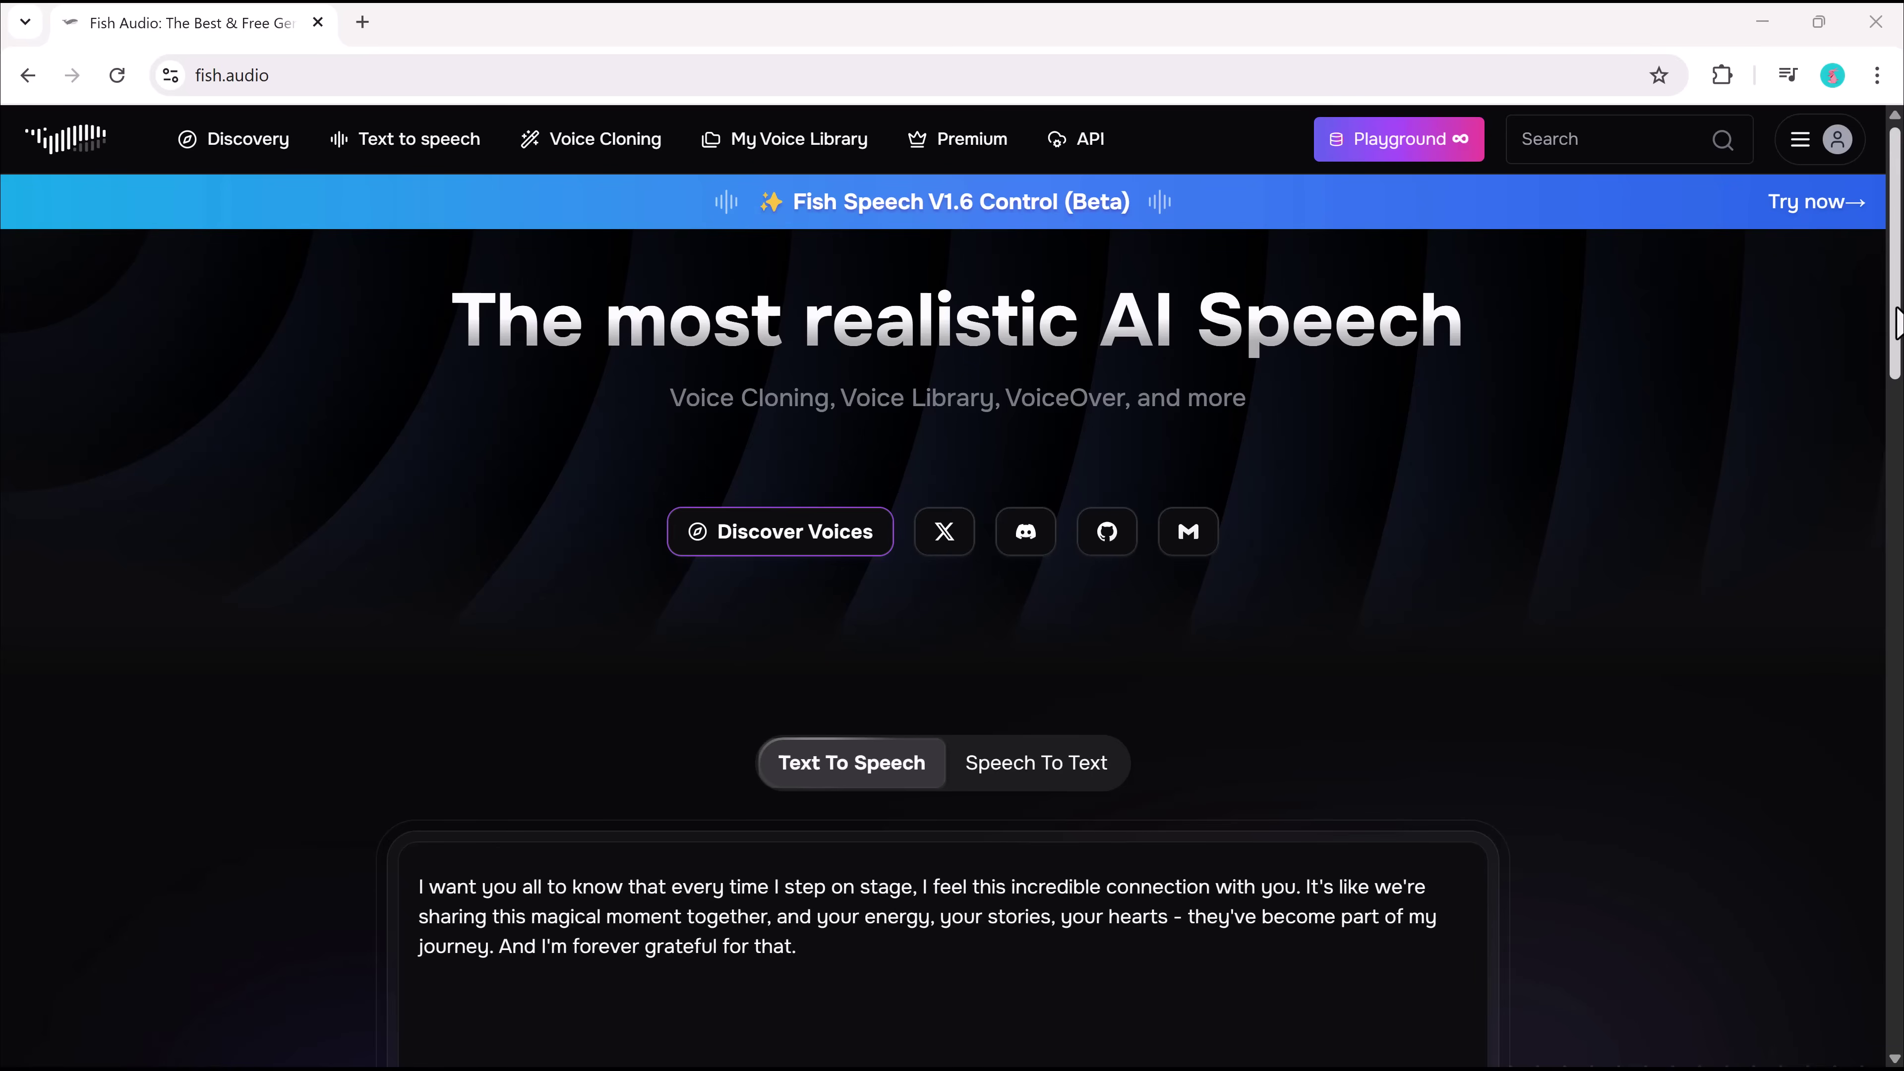
Try the homepage demo's Speech To Text tab, then return to Text To Speech.
{"action": "scroll", "coordinate": [1895, 315], "scroll_direction": "down", "scroll_amount": 3}
{"action": "scroll", "coordinate": [1138, 332], "scroll_direction": "down", "scroll_amount": 3}
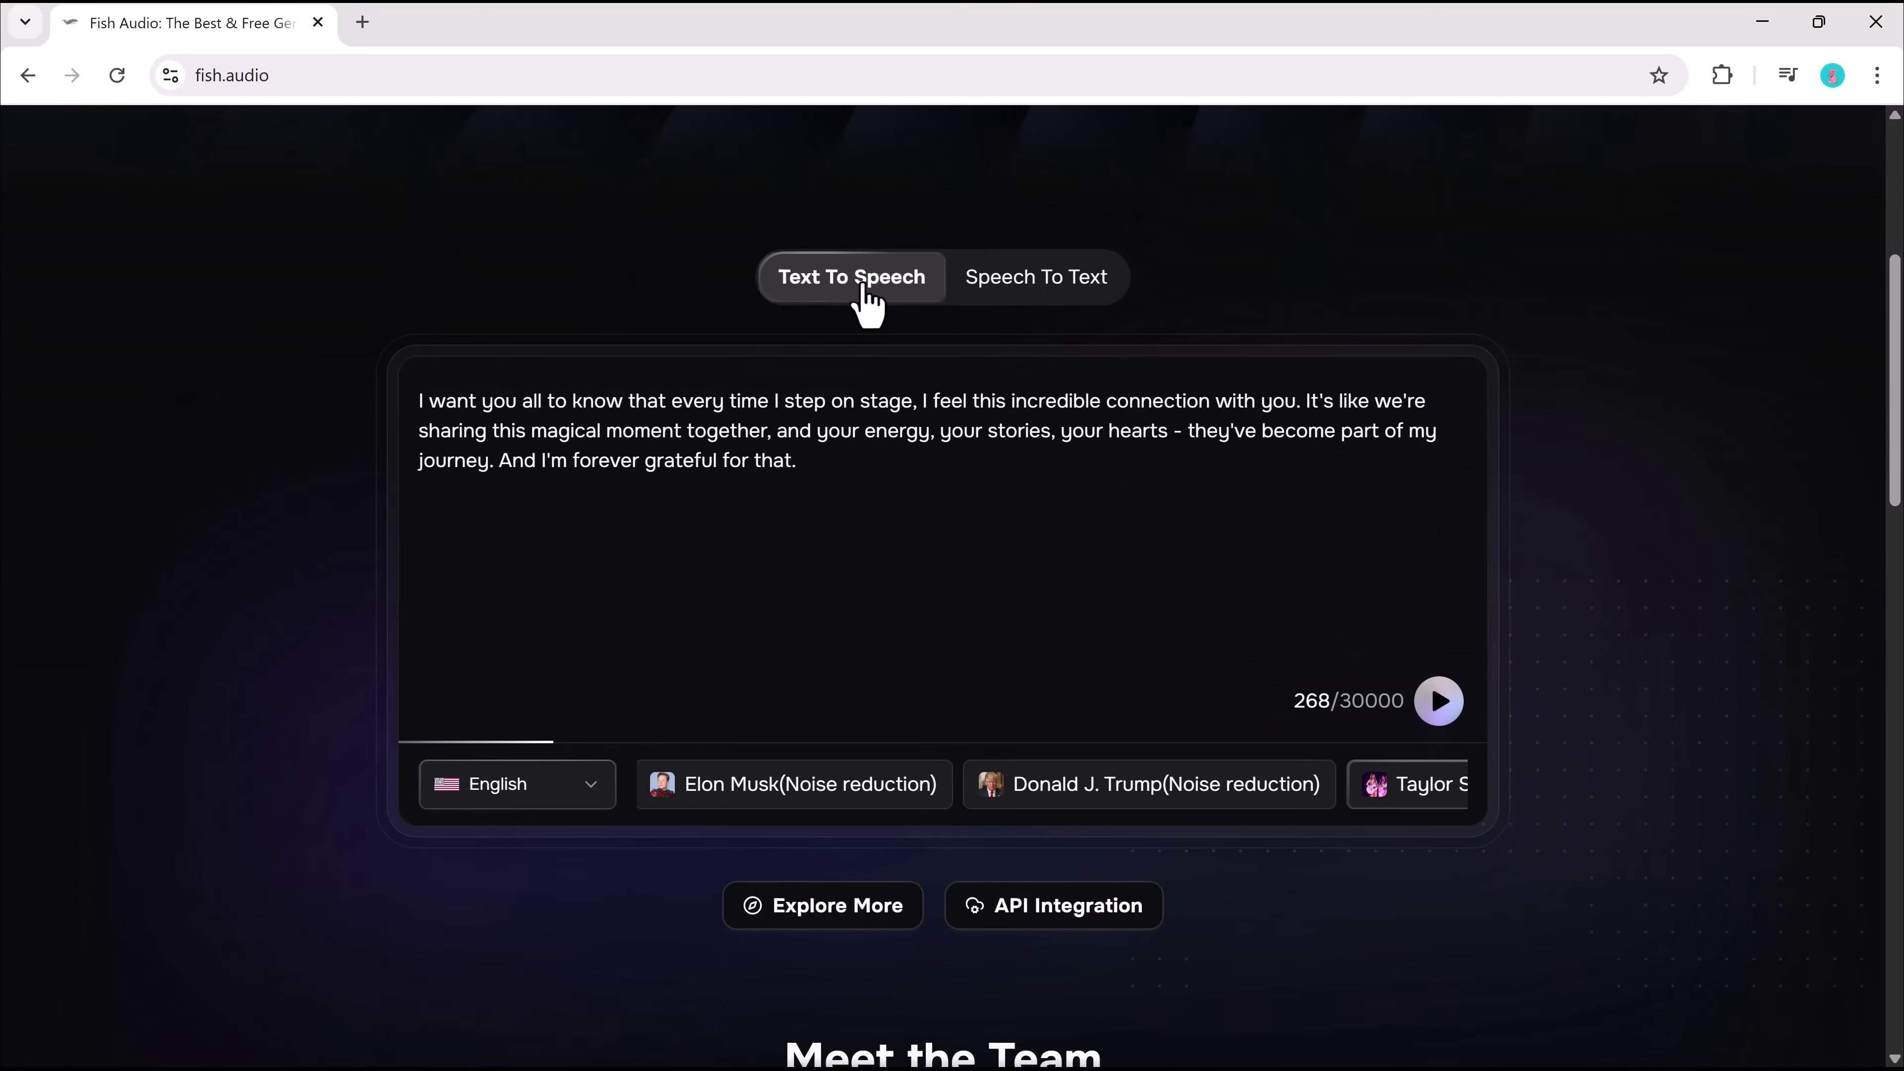
{"action": "left_click", "coordinate": [1077, 281]}
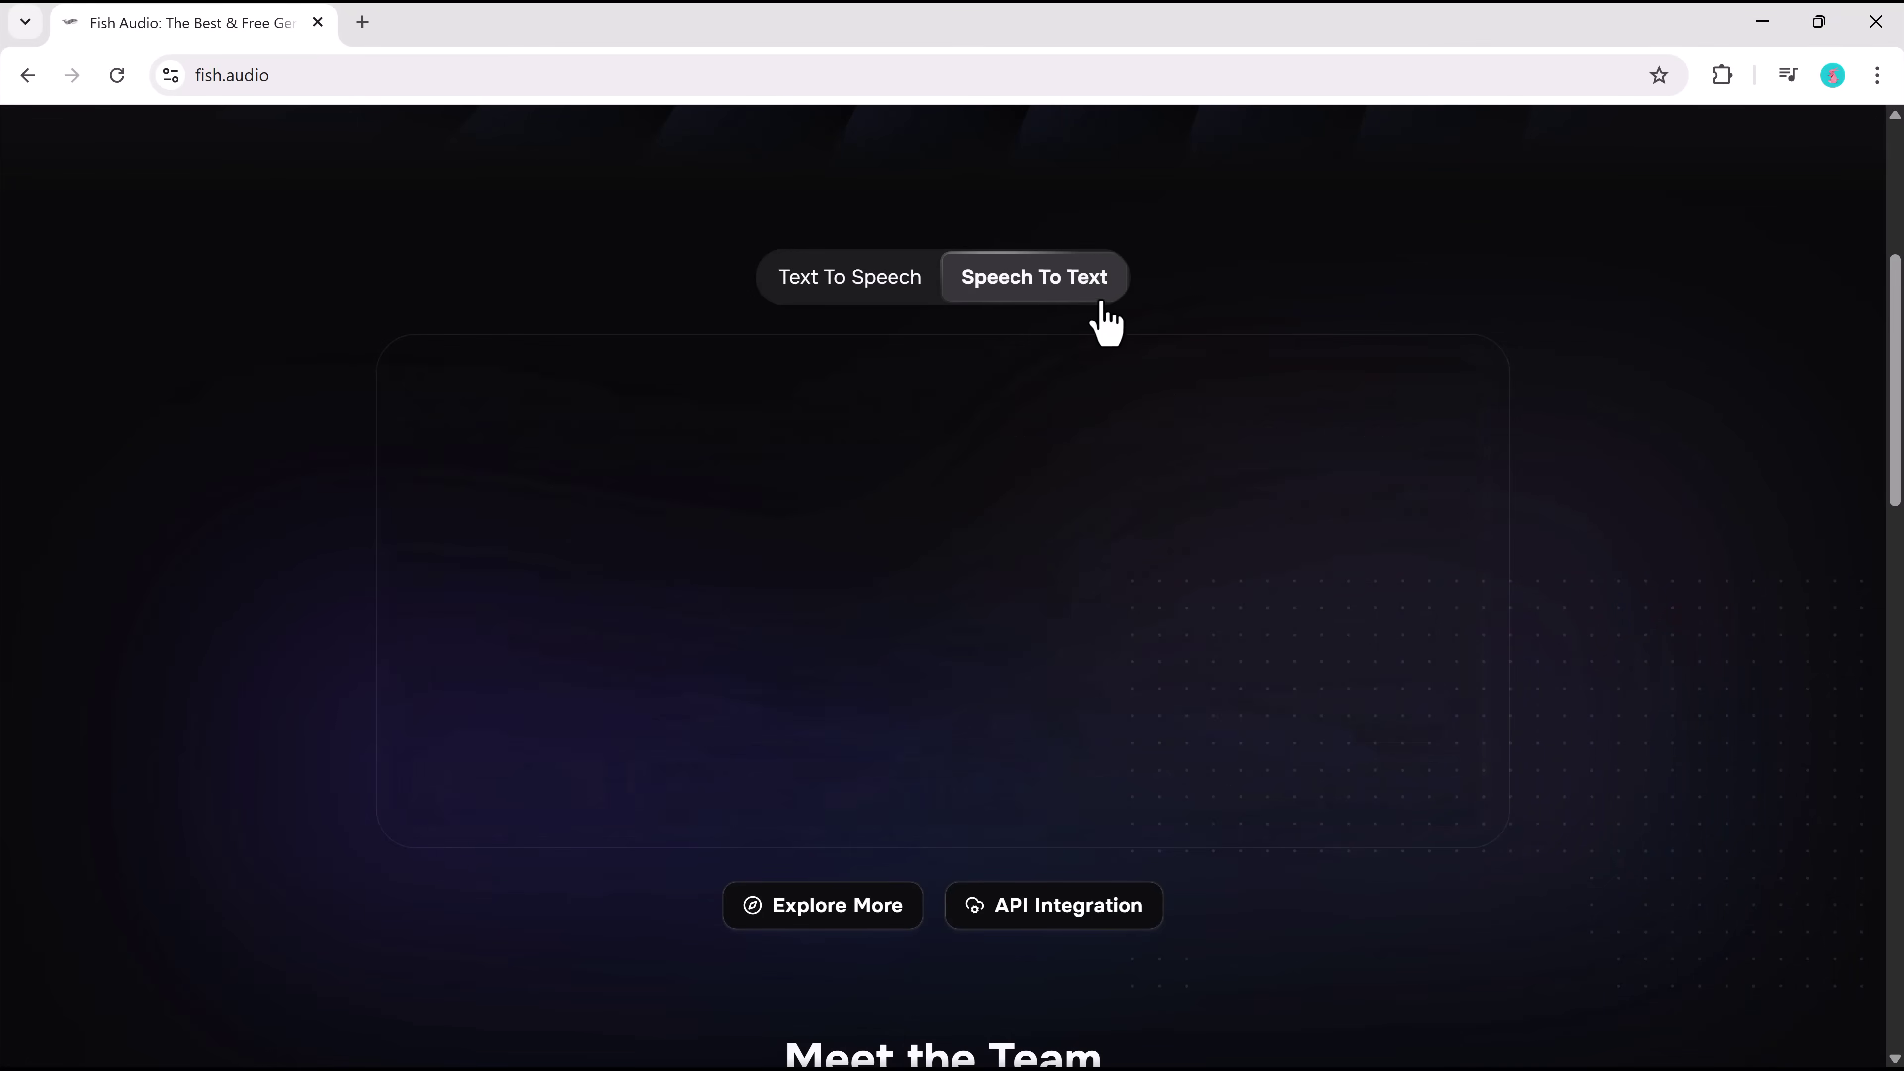
{"action": "left_click", "coordinate": [837, 288]}
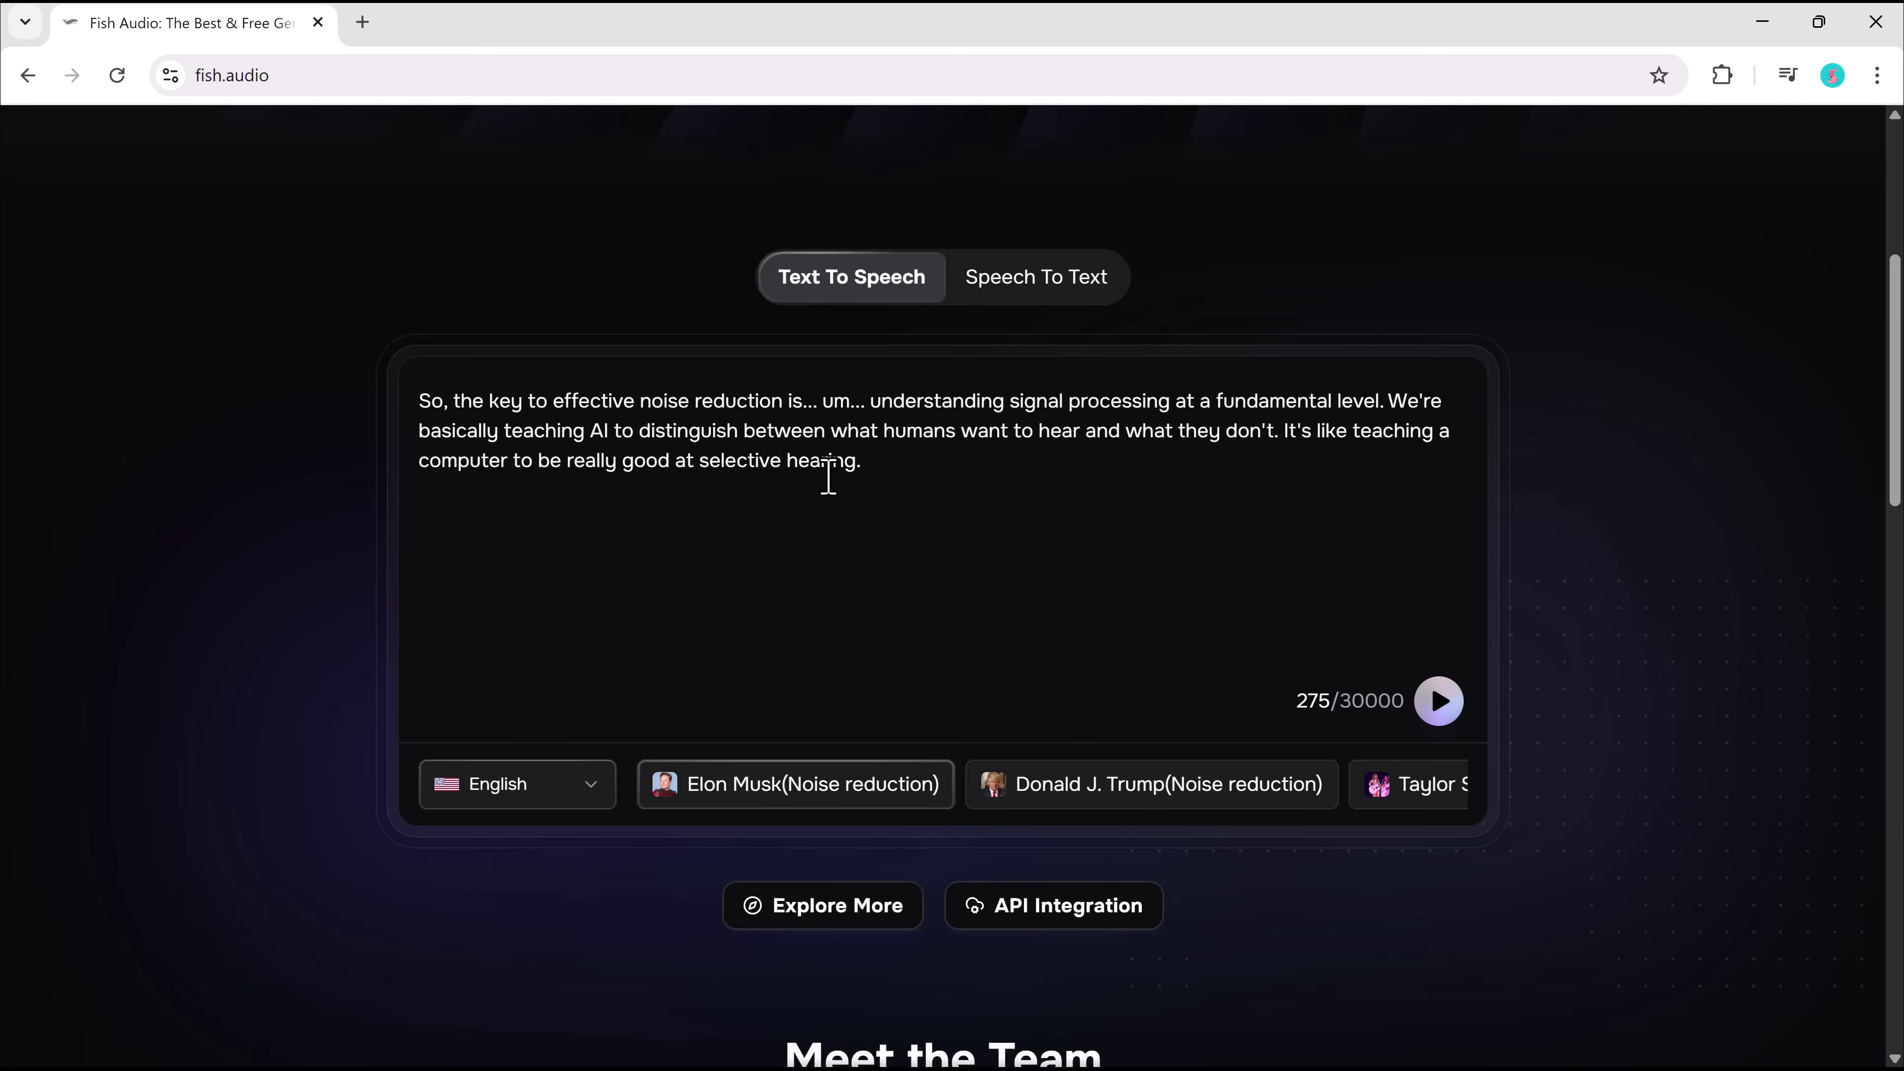
Browse the language choices of the Text To Speech demo.
{"action": "left_click", "coordinate": [586, 789]}
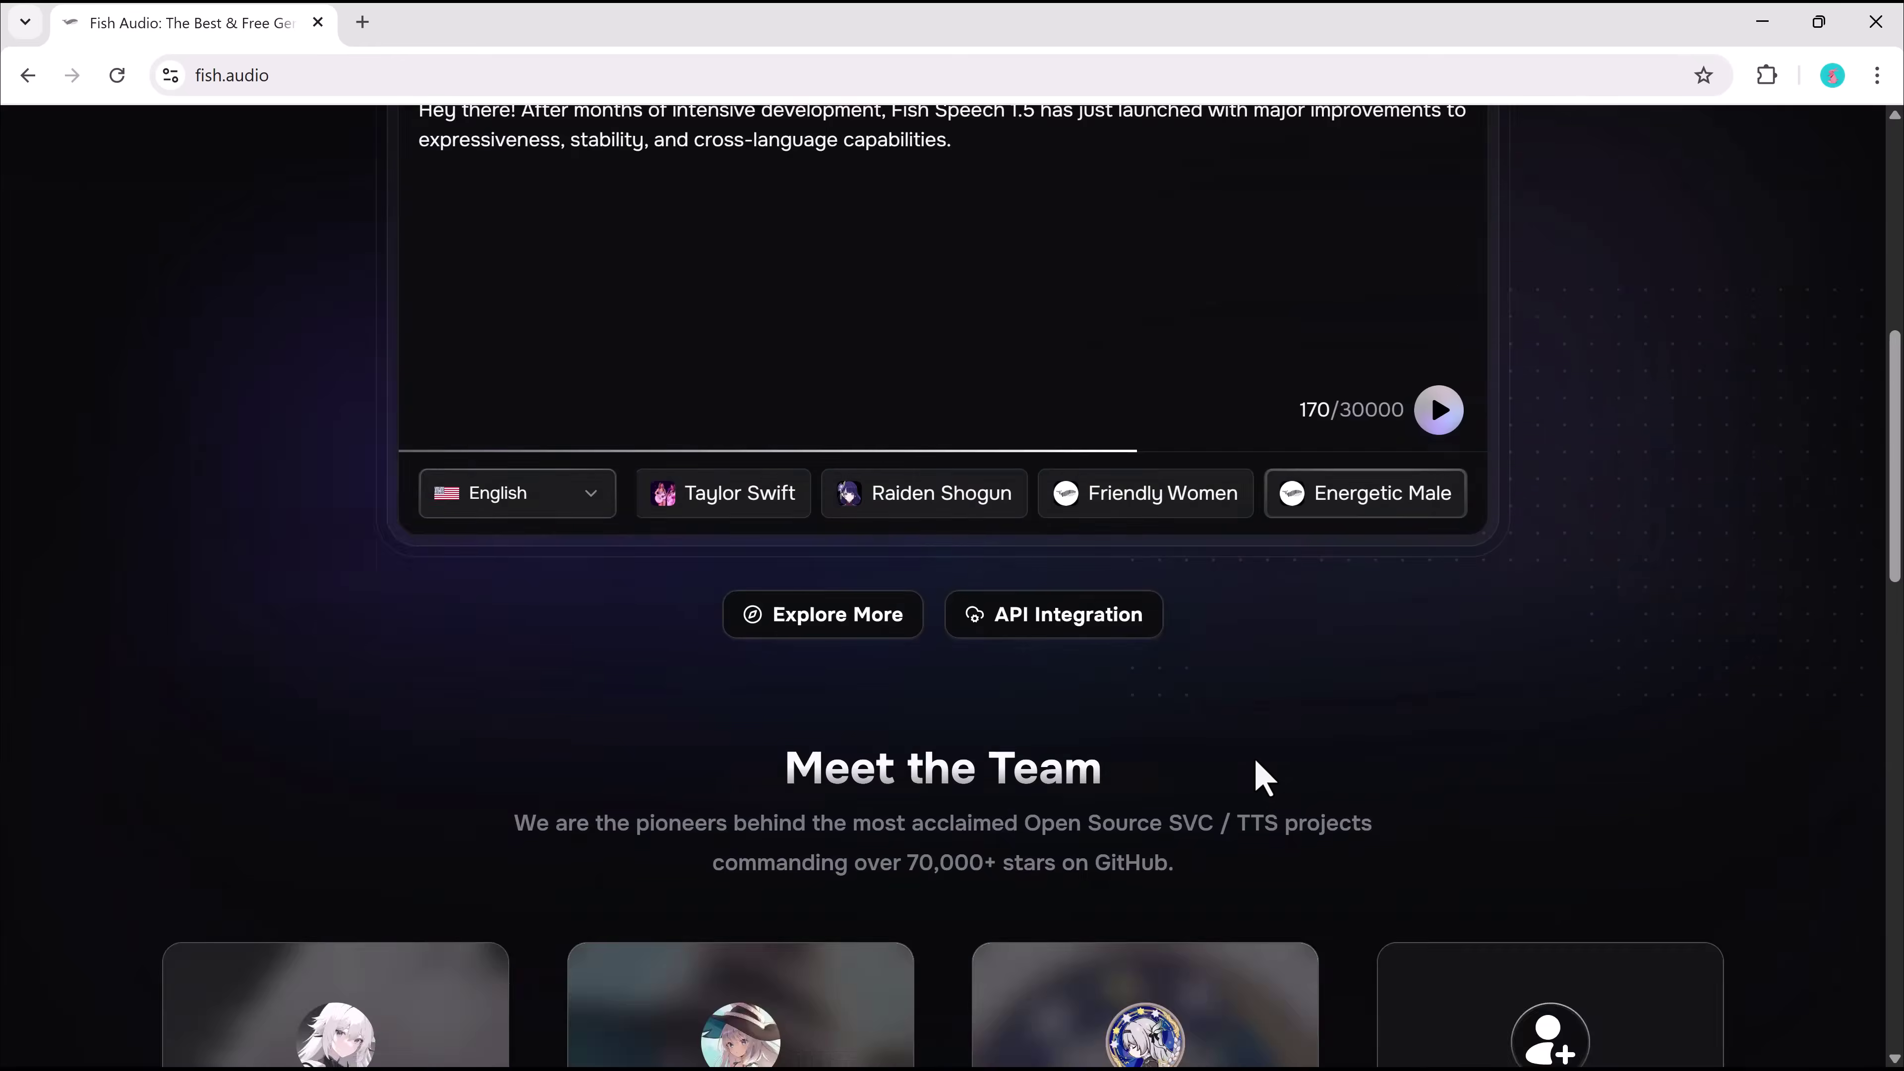
{"action": "scroll", "coordinate": [1260, 774], "scroll_direction": "down", "scroll_amount": 10}
{"action": "scroll", "coordinate": [1297, 441], "scroll_direction": "down", "scroll_amount": 3}
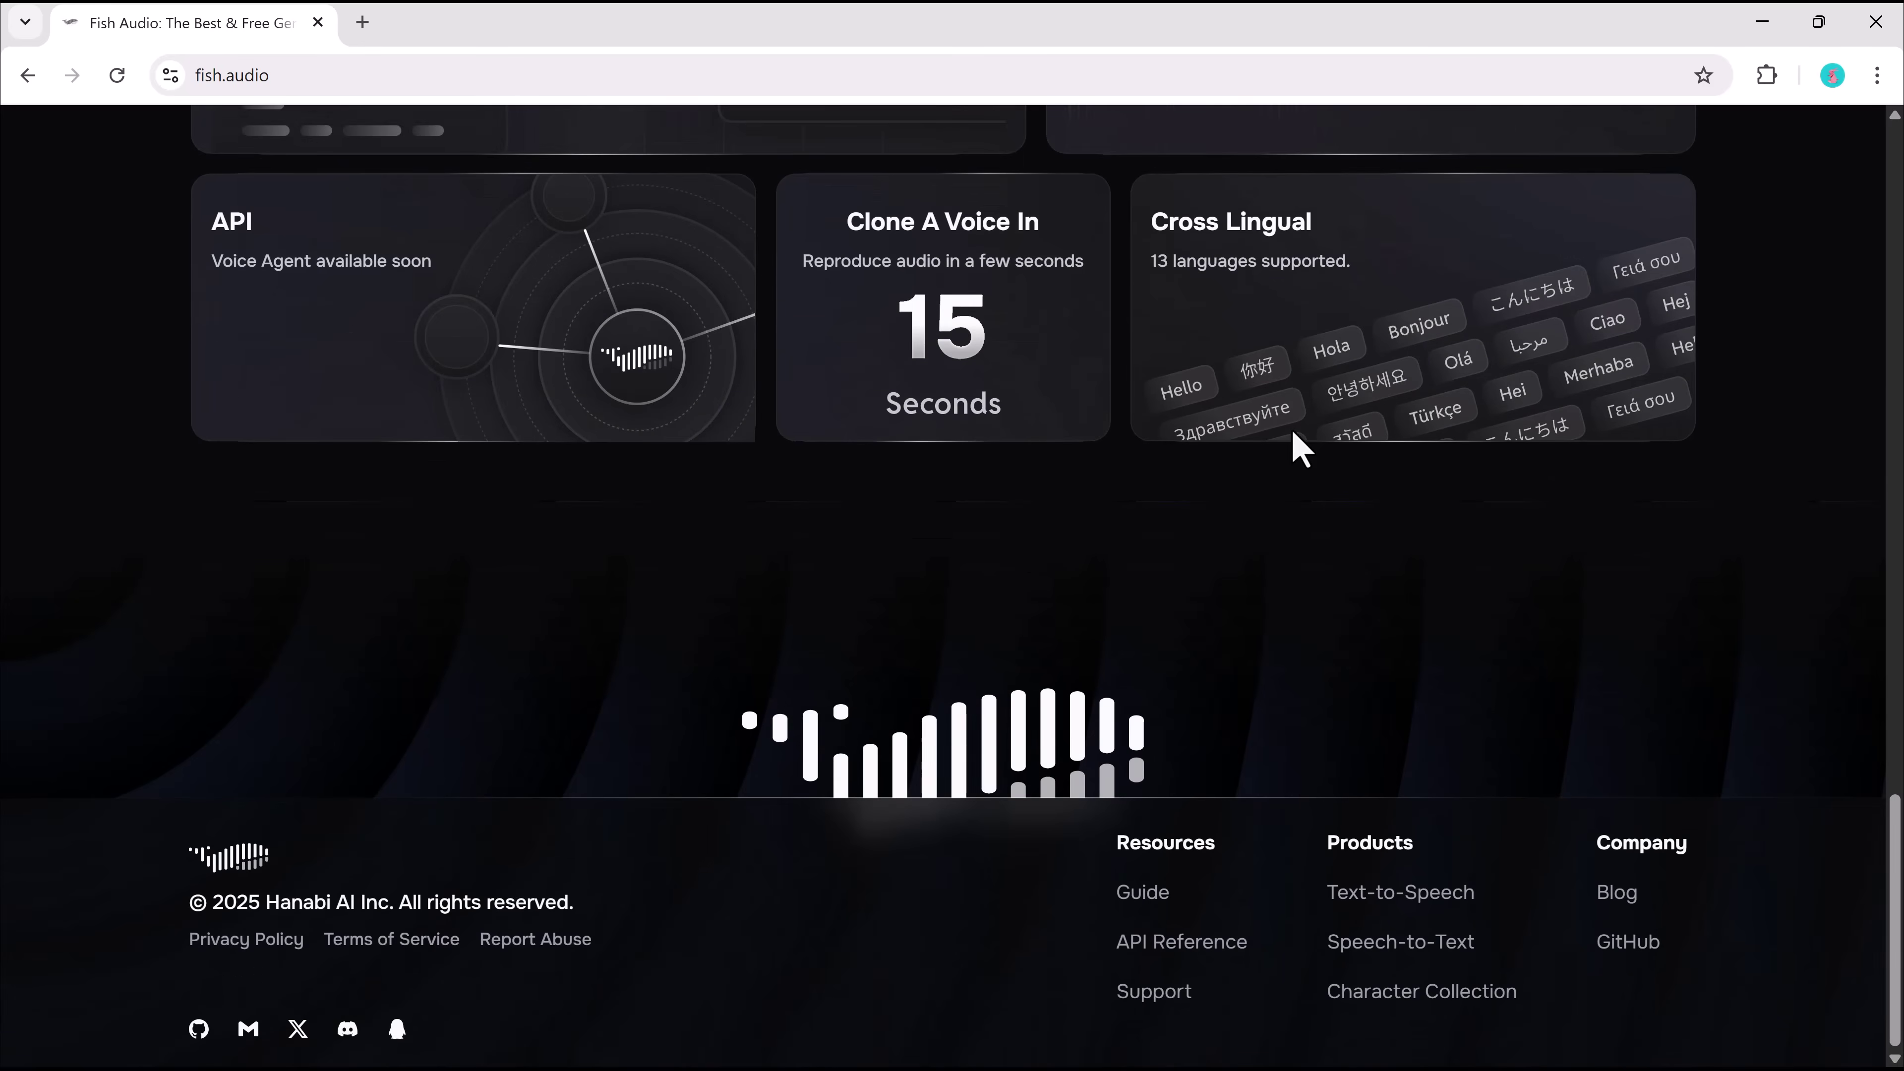
{"action": "scroll", "coordinate": [1301, 447], "scroll_direction": "up", "scroll_amount": 3}
{"action": "scroll", "coordinate": [1294, 441], "scroll_direction": "up", "scroll_amount": 6}
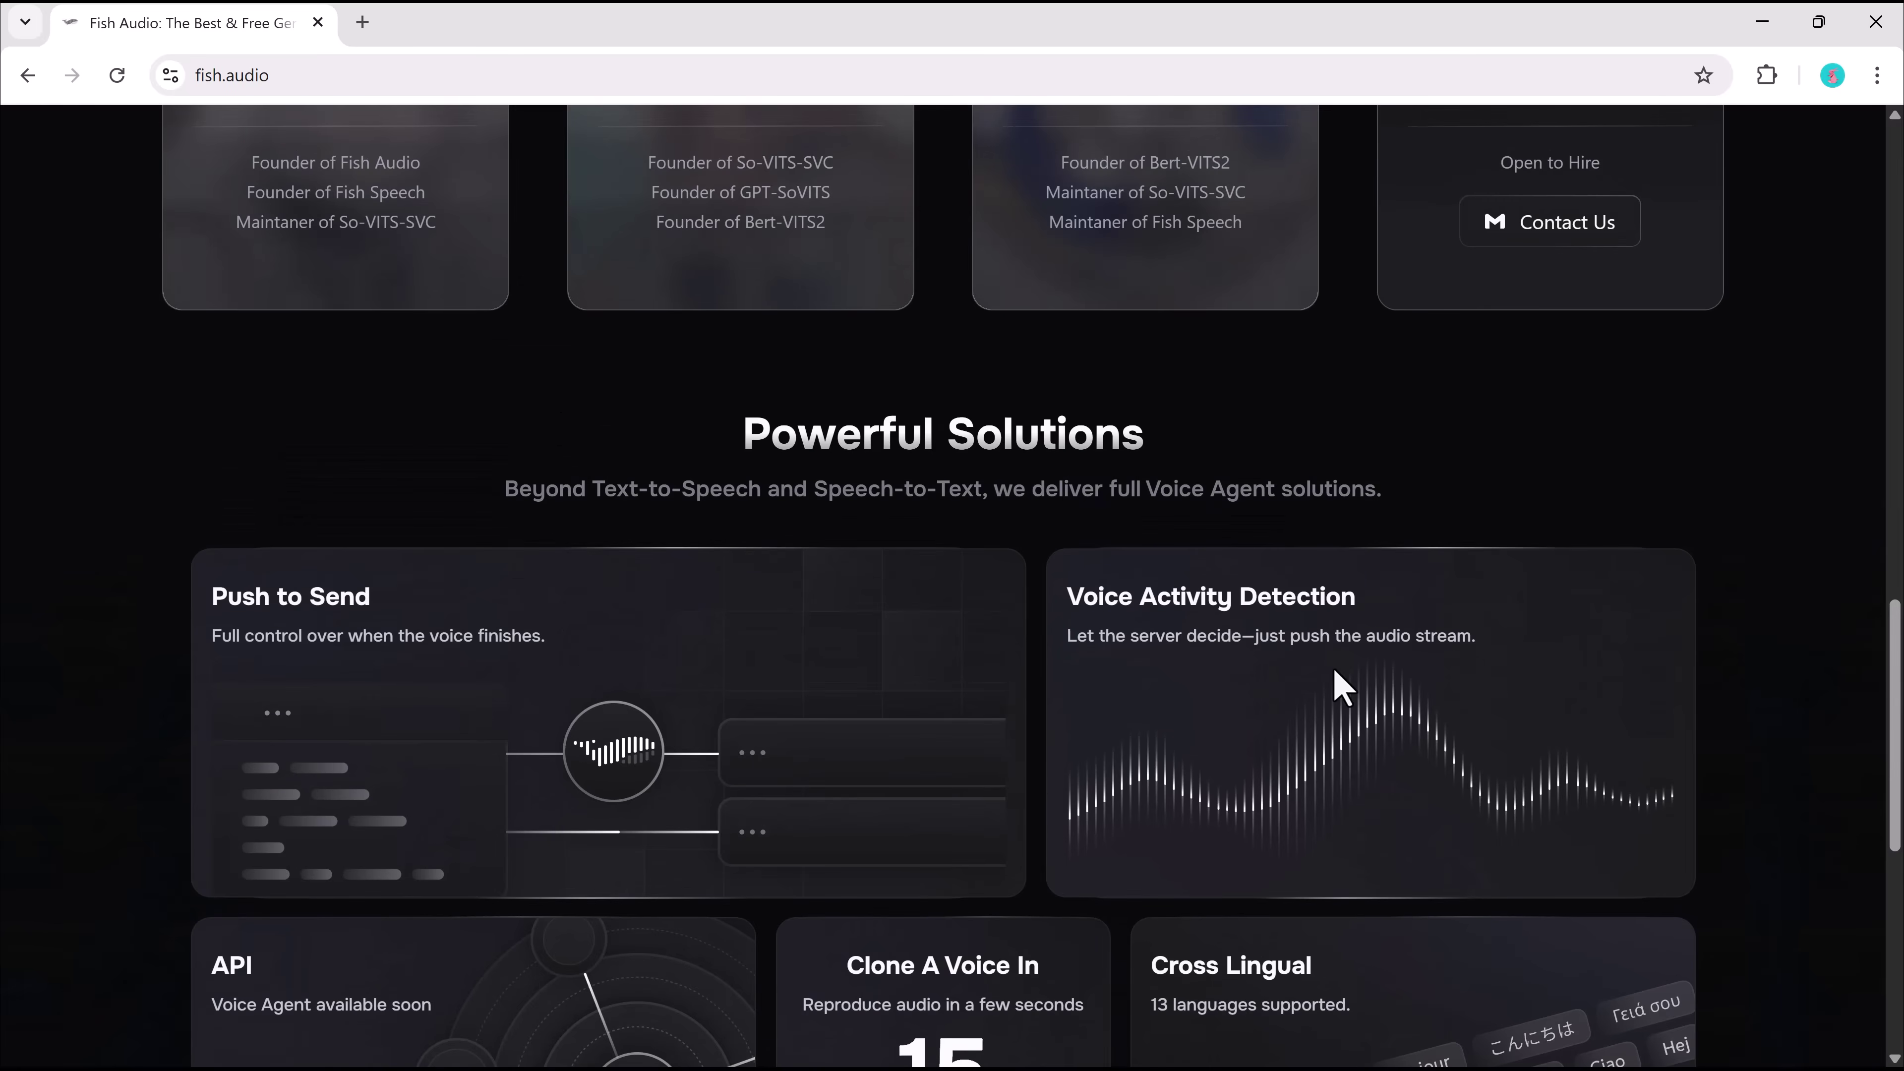
{"action": "scroll", "coordinate": [1339, 687], "scroll_direction": "down", "scroll_amount": 7}
{"action": "scroll", "coordinate": [1338, 683], "scroll_direction": "up", "scroll_amount": 15}
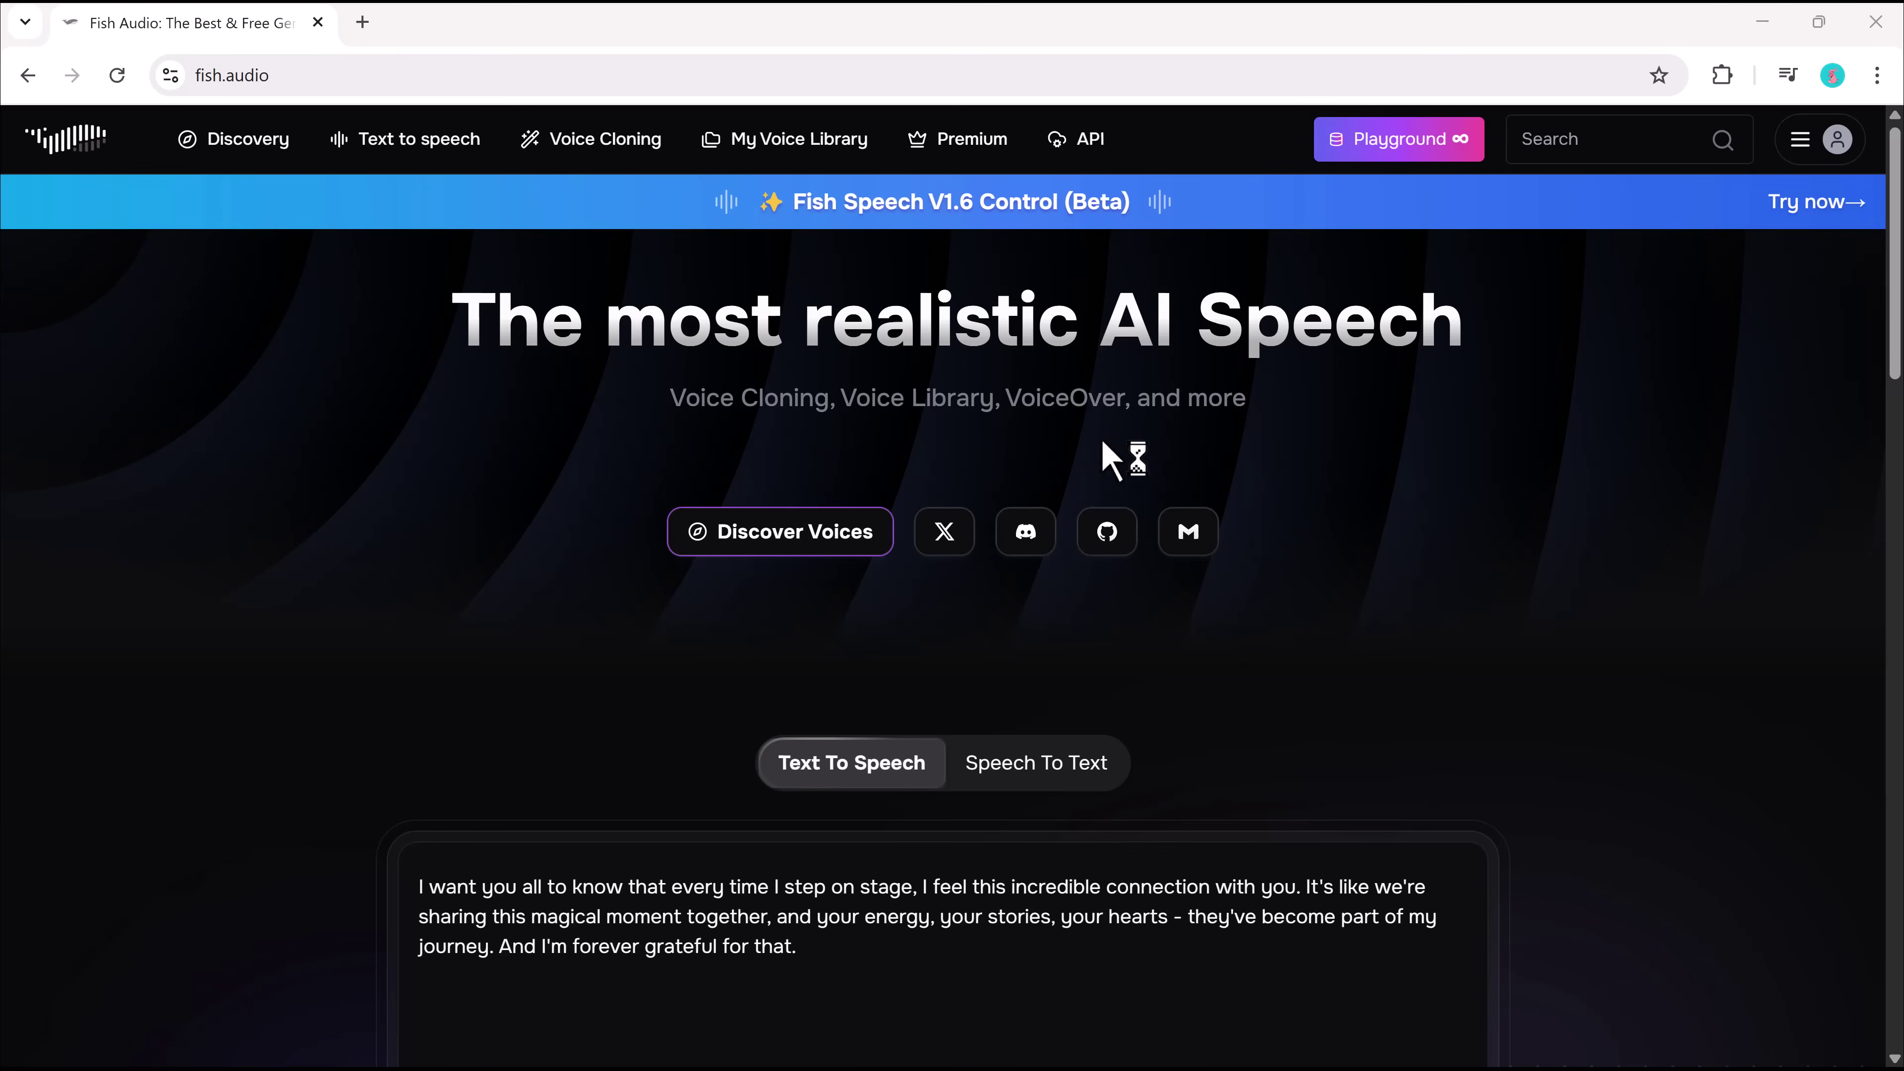
Show the Speech To Text demo once more, then switch back to Text To Speech.
{"action": "scroll", "coordinate": [1895, 315], "scroll_direction": "down", "scroll_amount": 1}
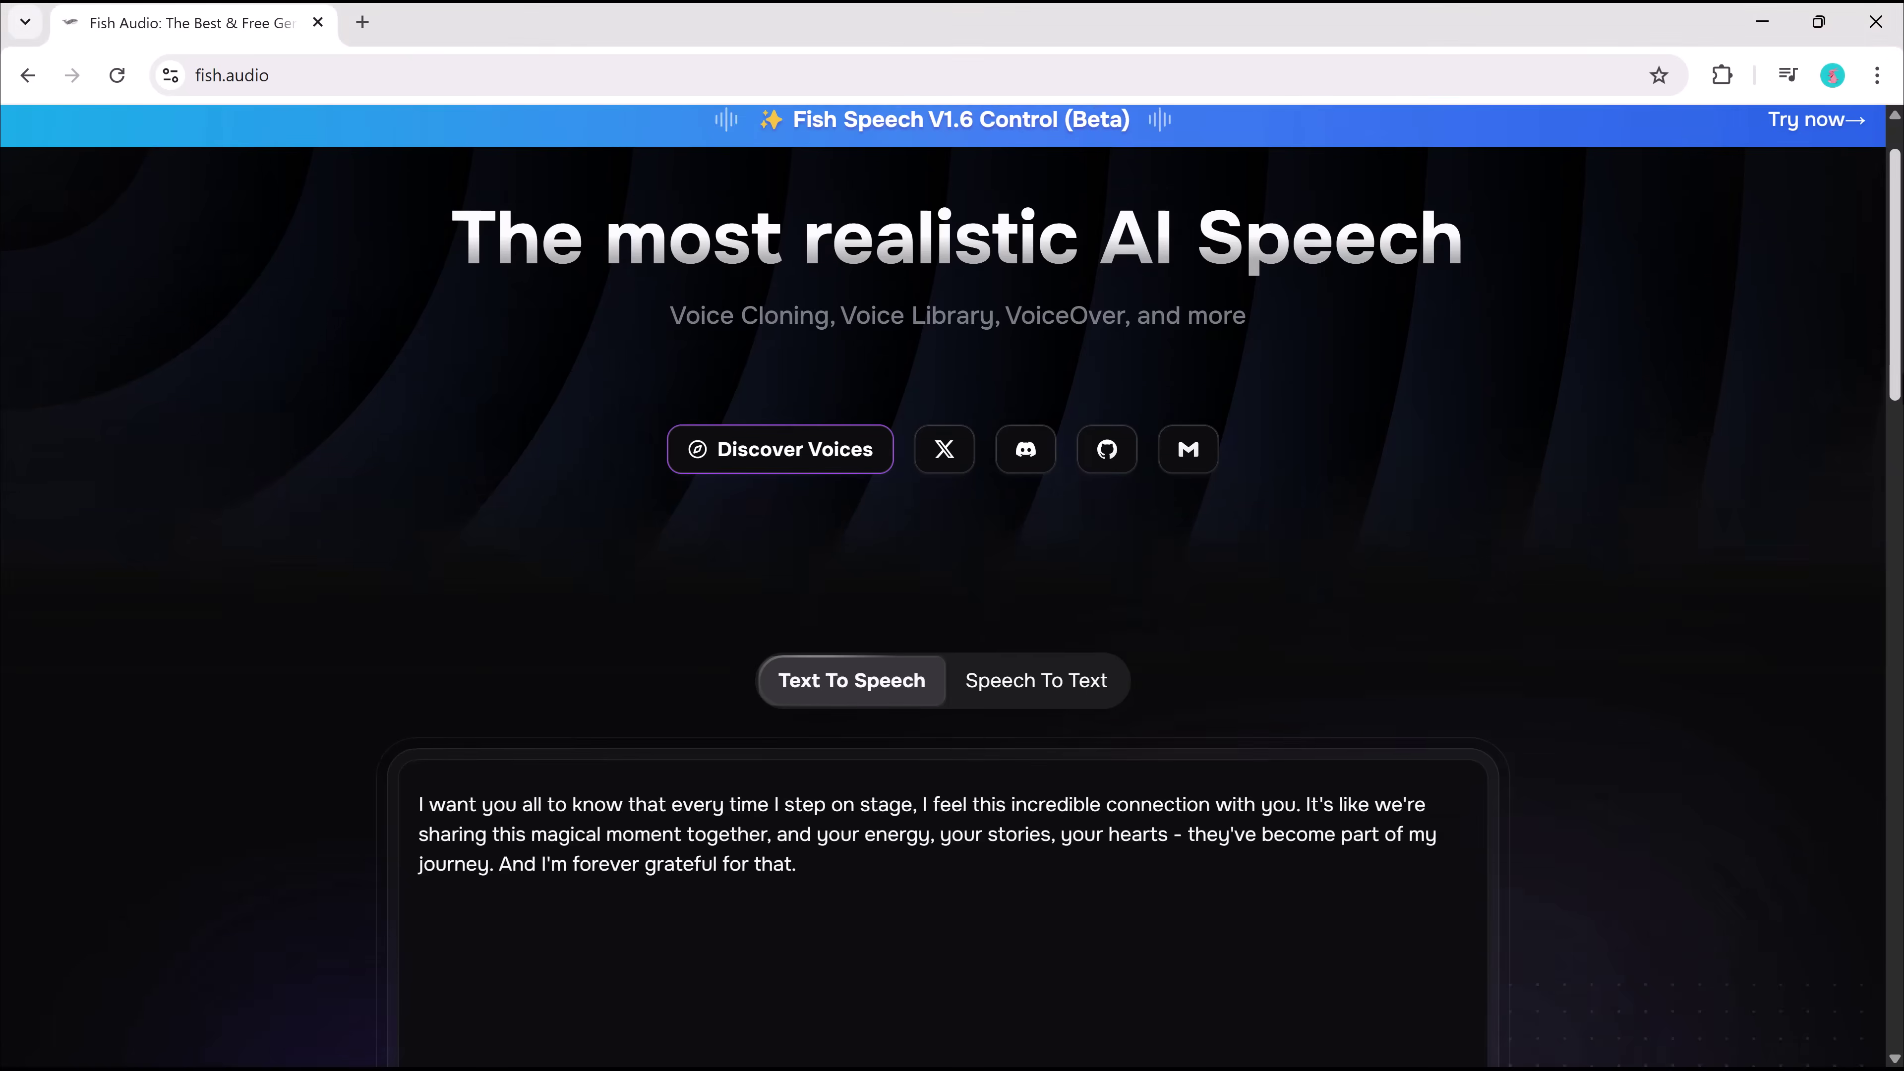
{"action": "scroll", "coordinate": [952, 585], "scroll_direction": "down", "scroll_amount": 5}
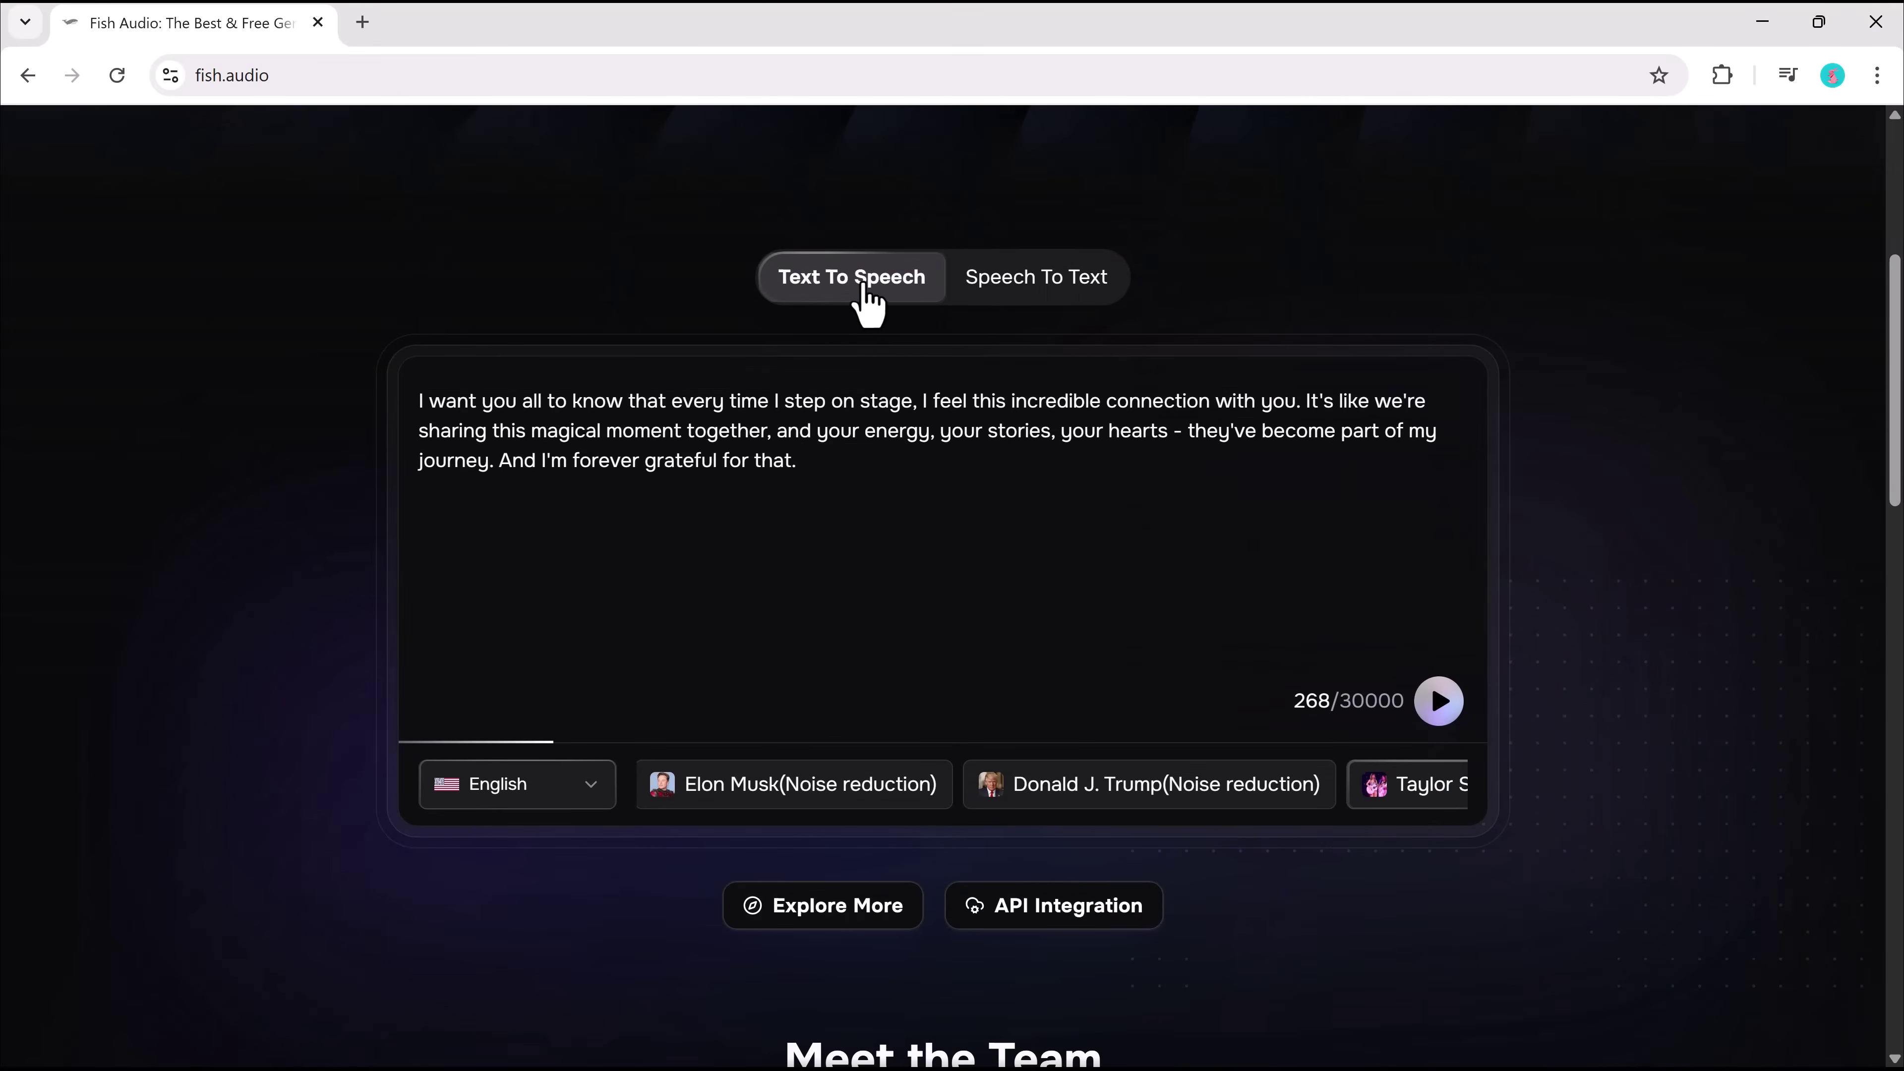
{"action": "left_click", "coordinate": [1084, 296]}
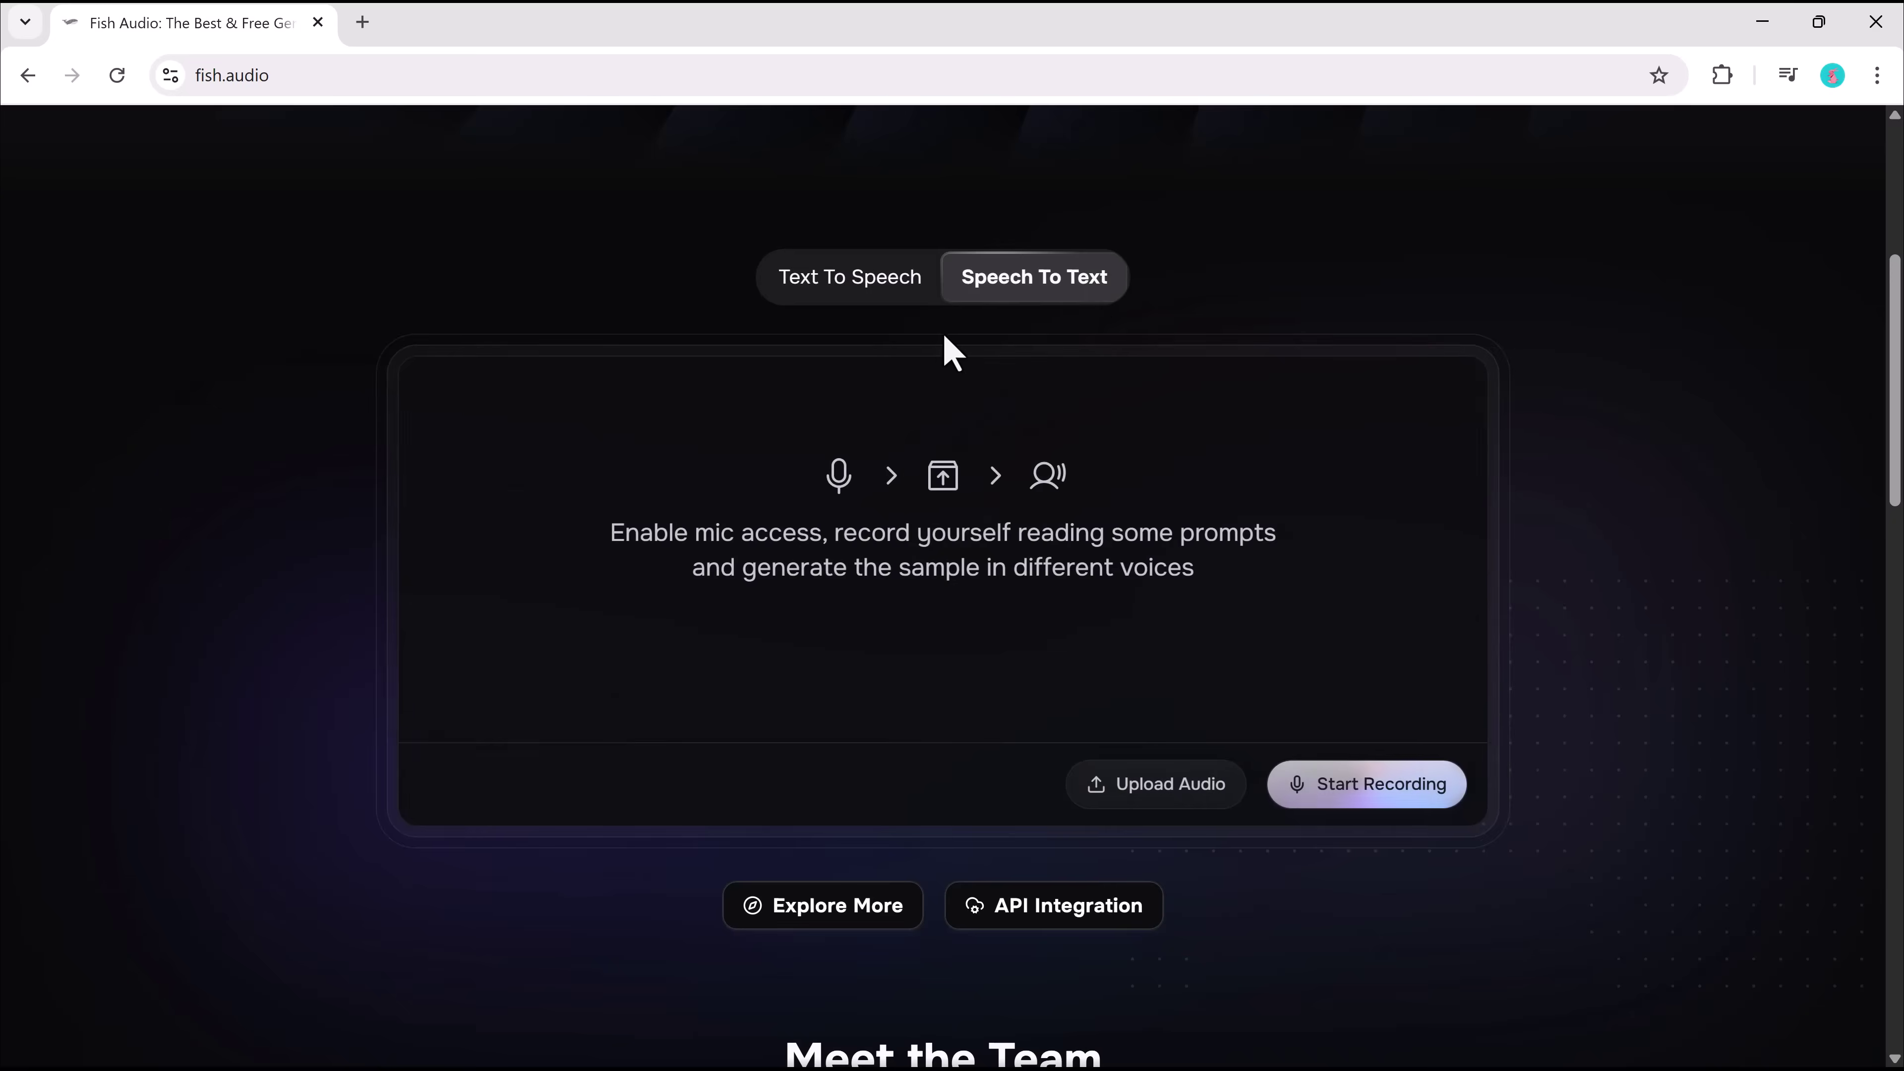
{"action": "left_click", "coordinate": [838, 294]}
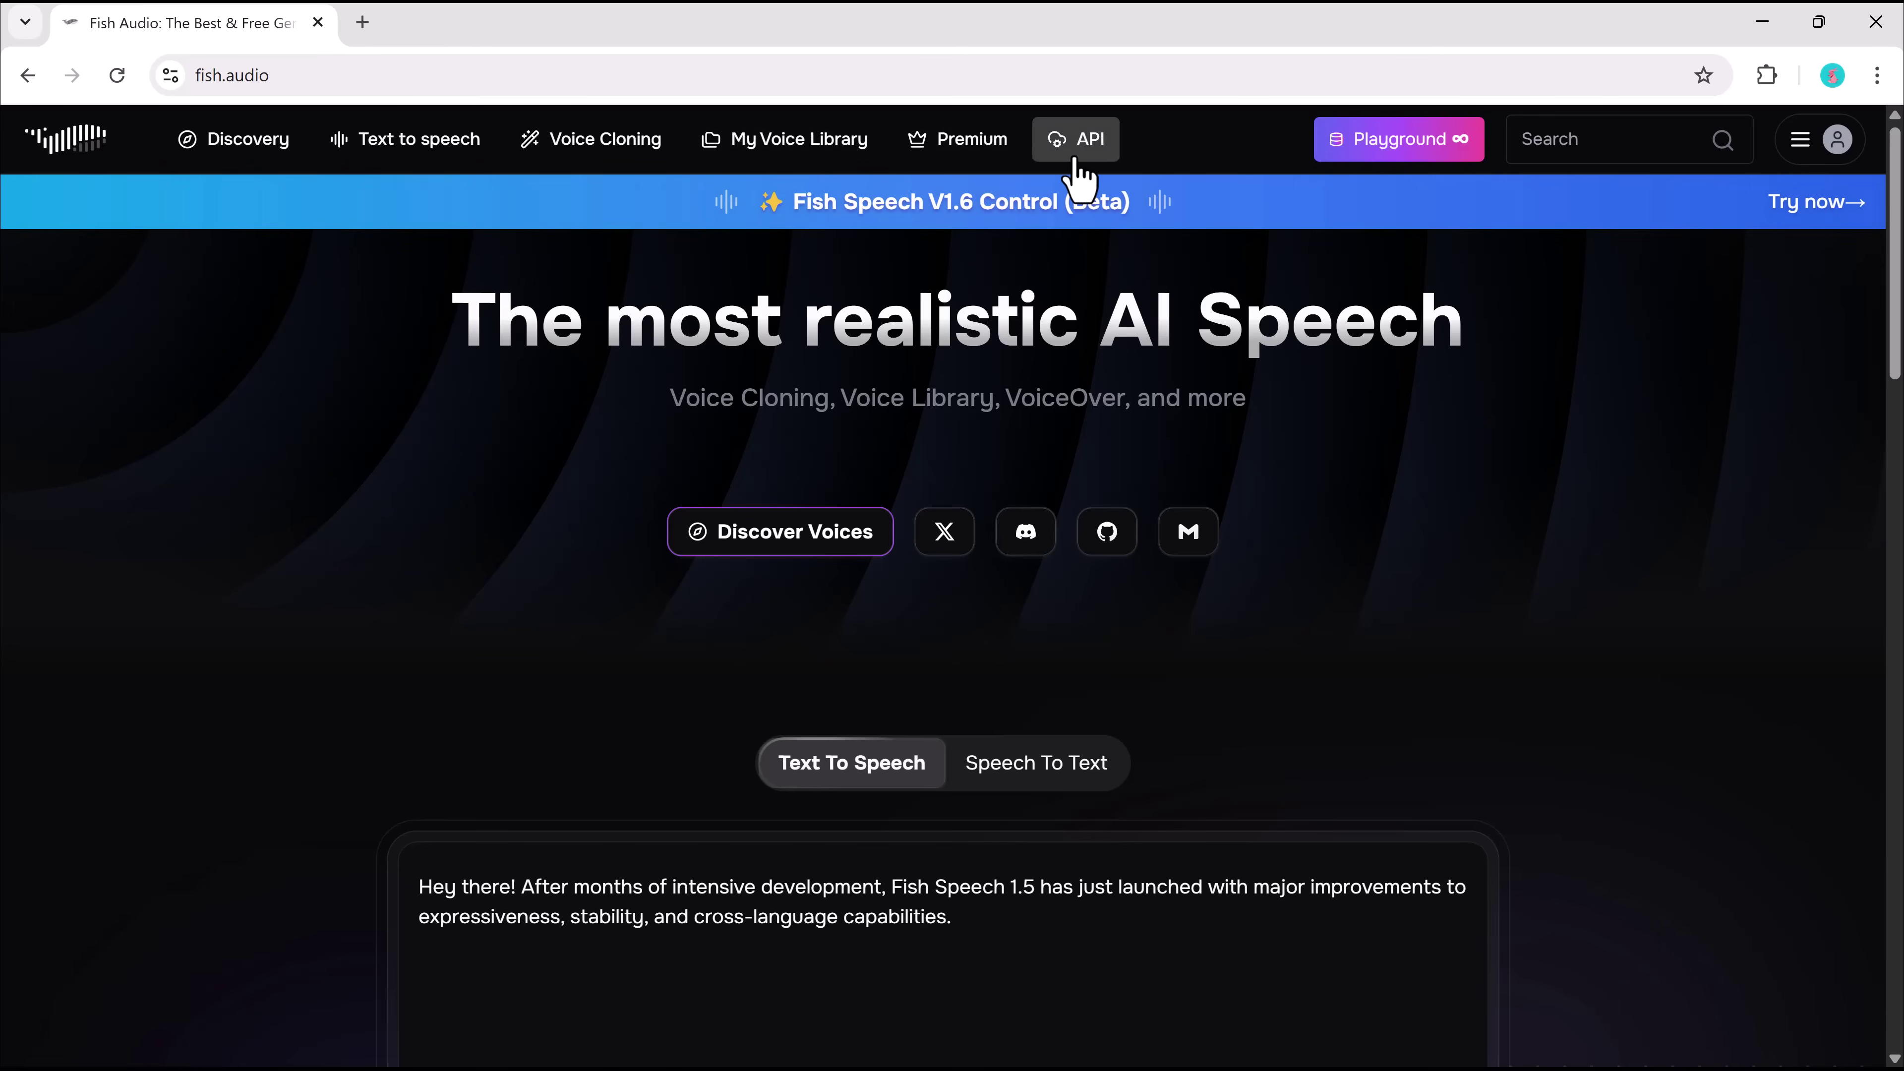
Open Discovery's model list and play the POTUS 47 - Trump and RONALDO1 voice samples.
{"action": "left_click", "coordinate": [264, 152]}
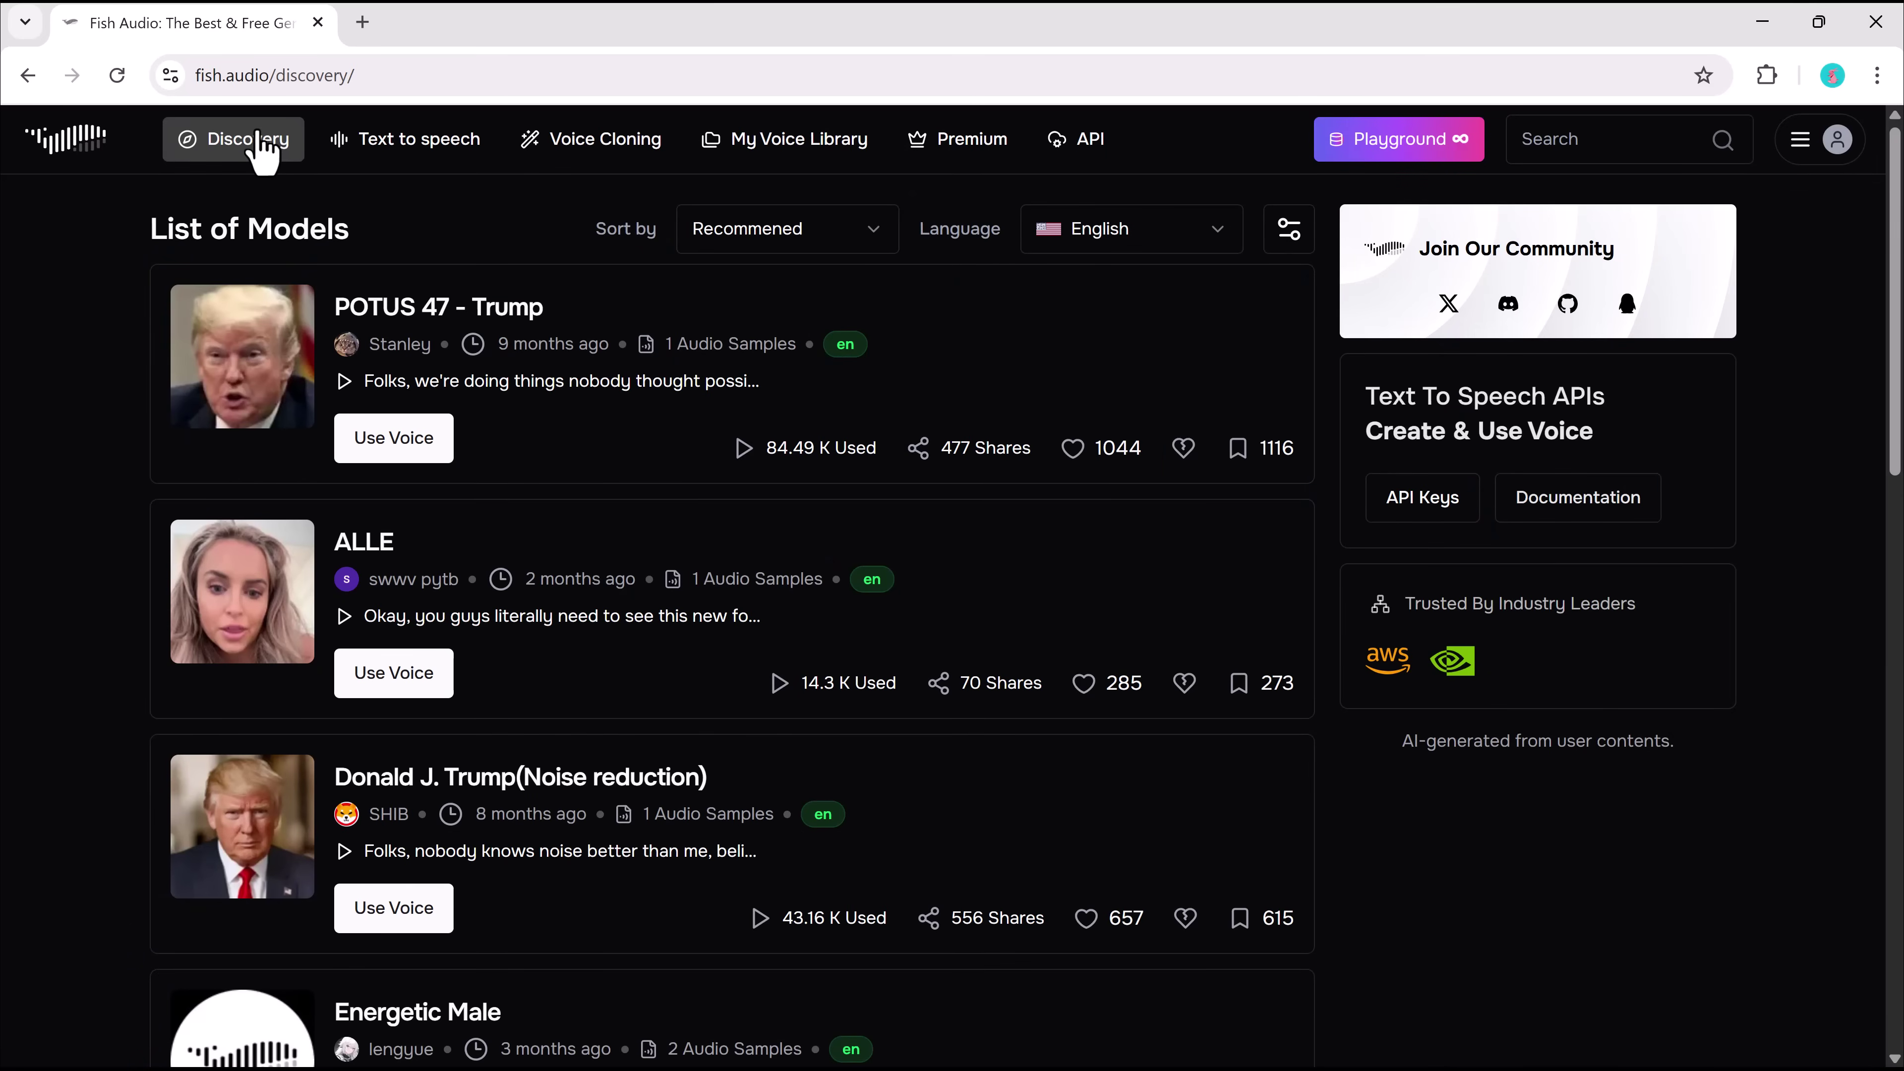
{"action": "left_click", "coordinate": [344, 382]}
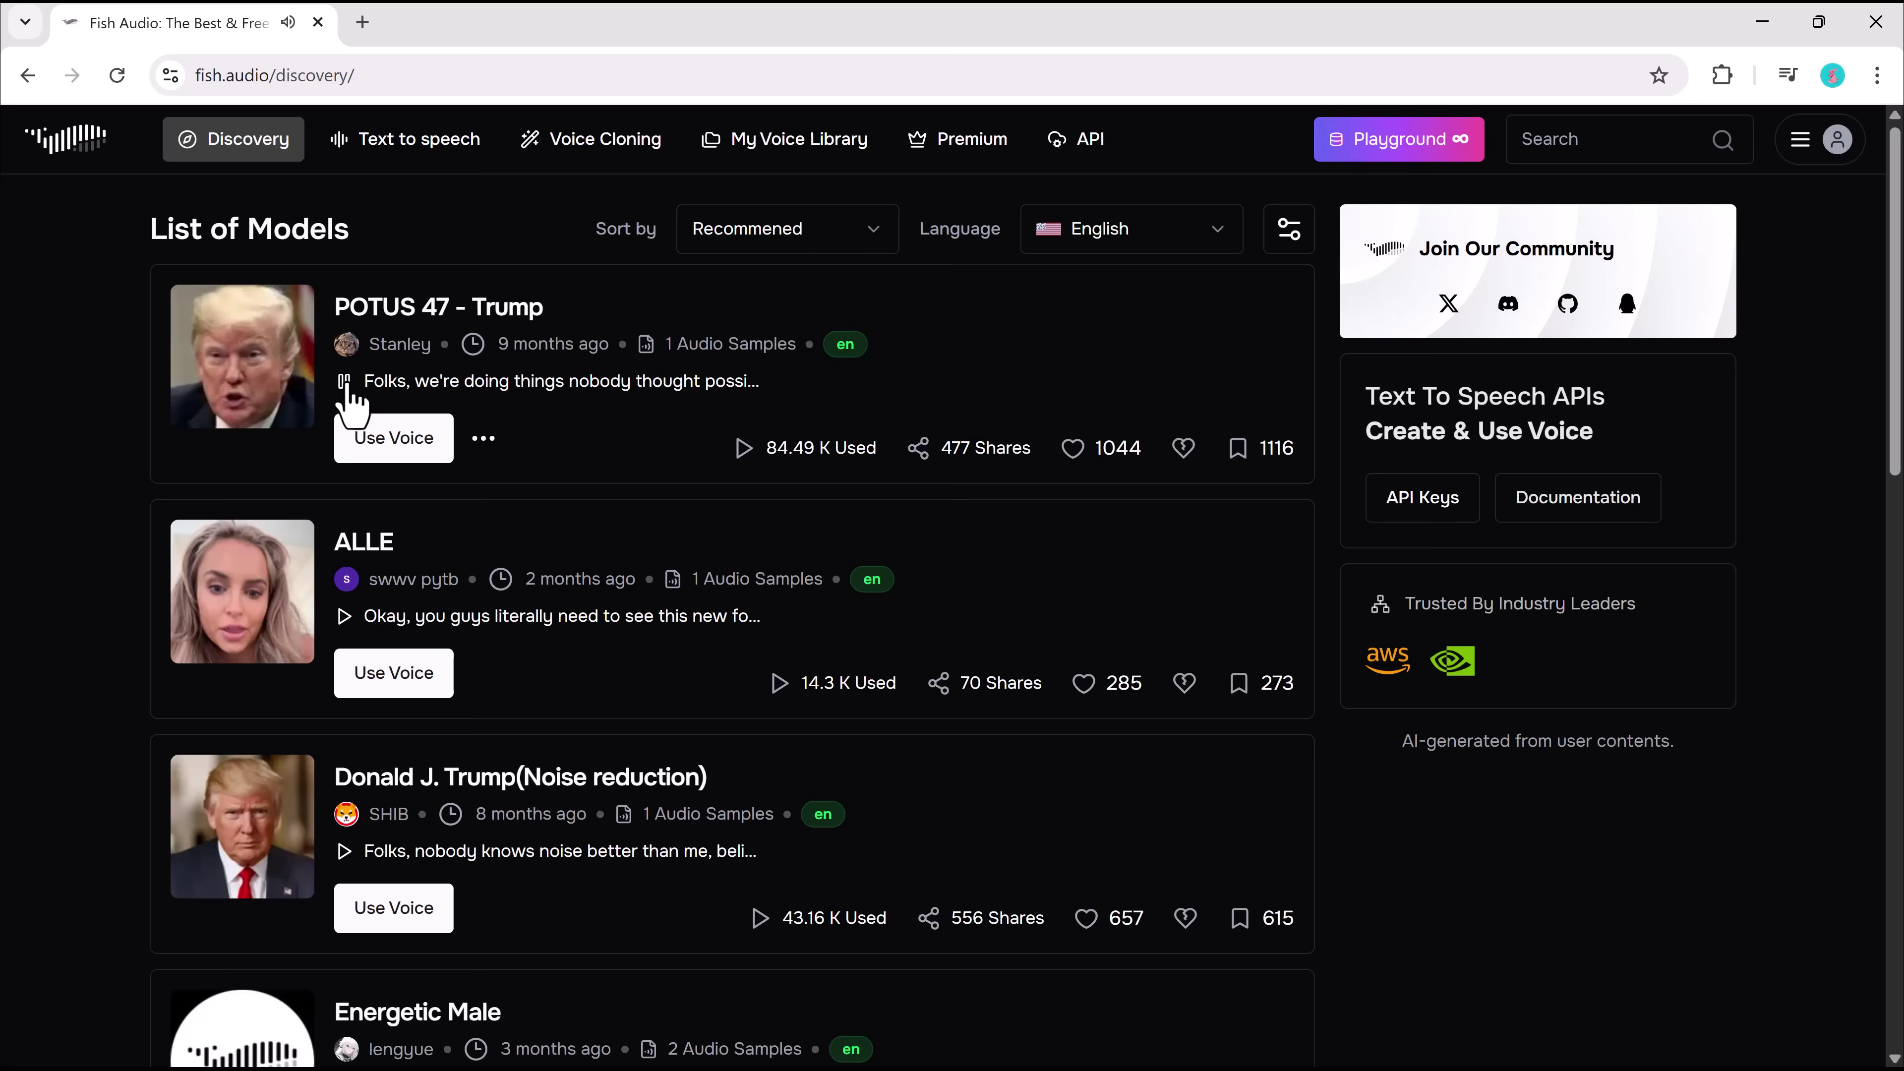
{"action": "scroll", "coordinate": [360, 450], "scroll_direction": "down", "scroll_amount": 10}
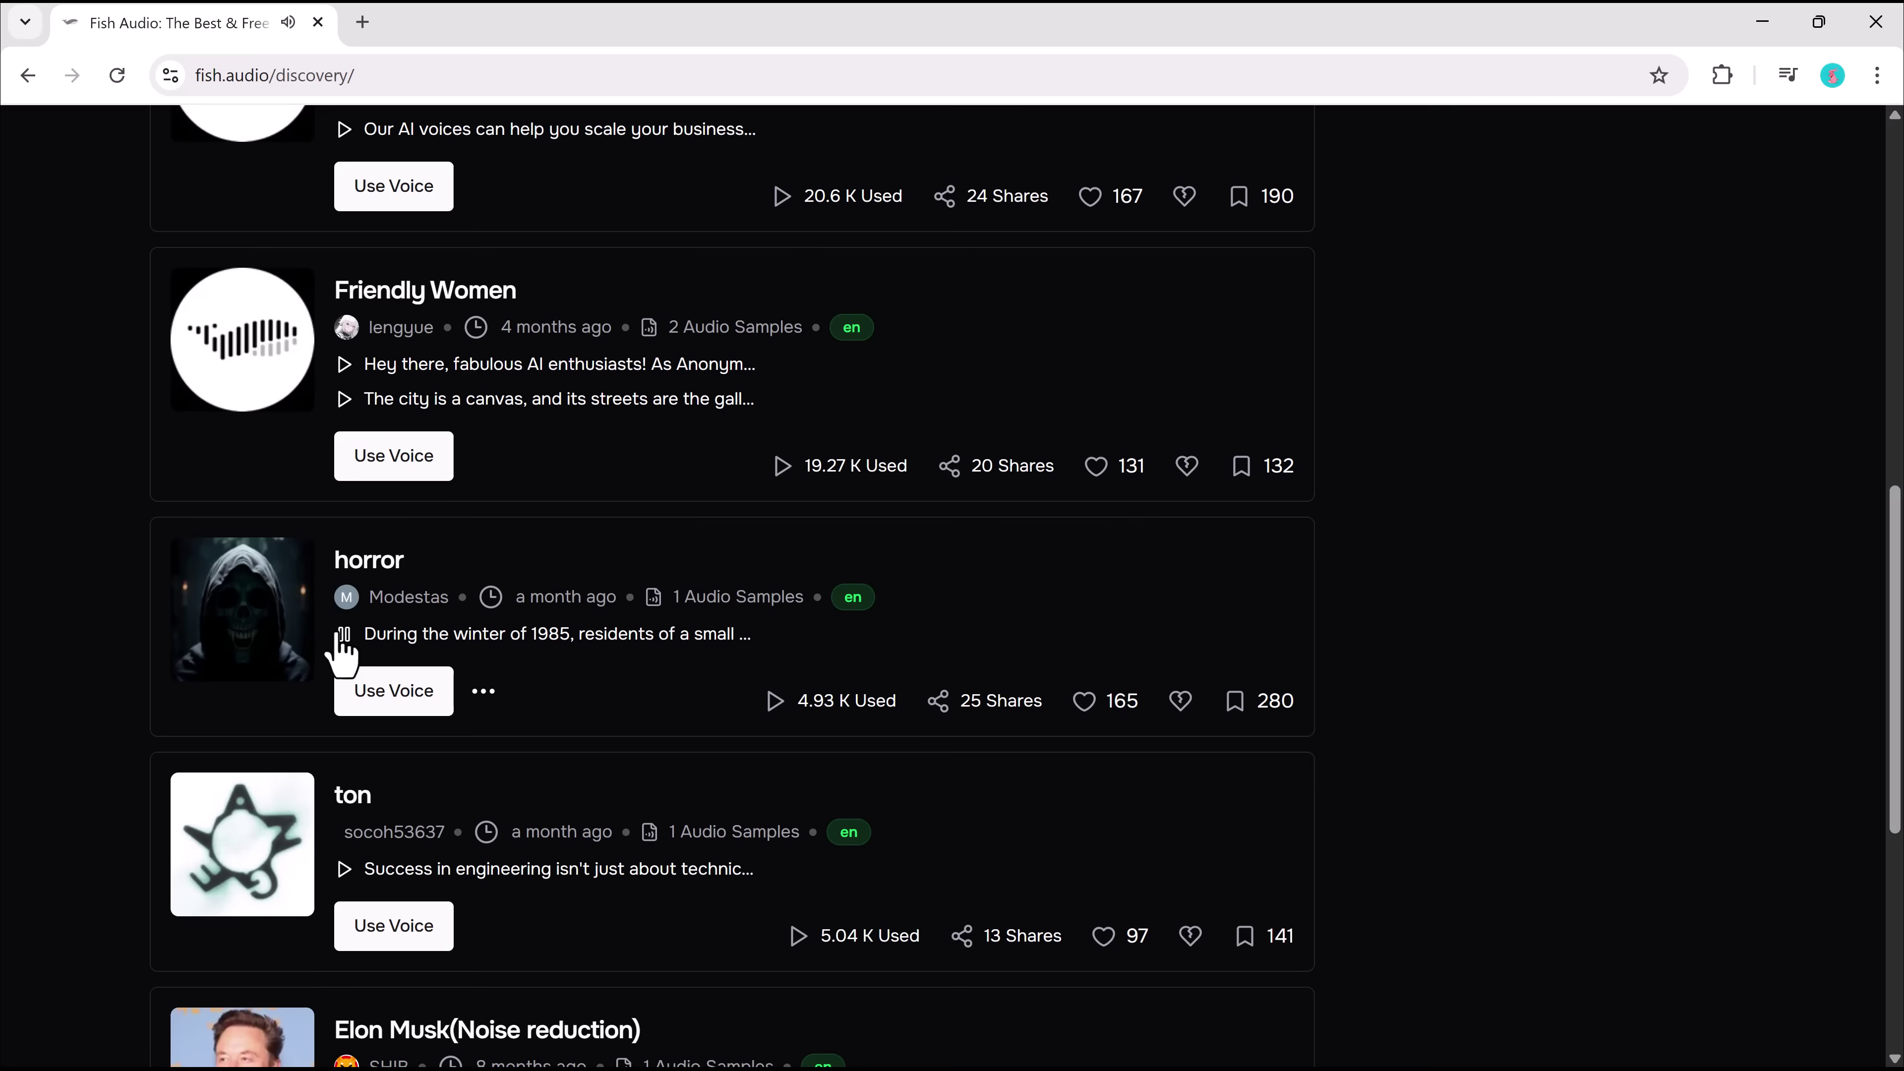
{"action": "scroll", "coordinate": [391, 712], "scroll_direction": "down", "scroll_amount": 5}
{"action": "left_click", "coordinate": [344, 843]}
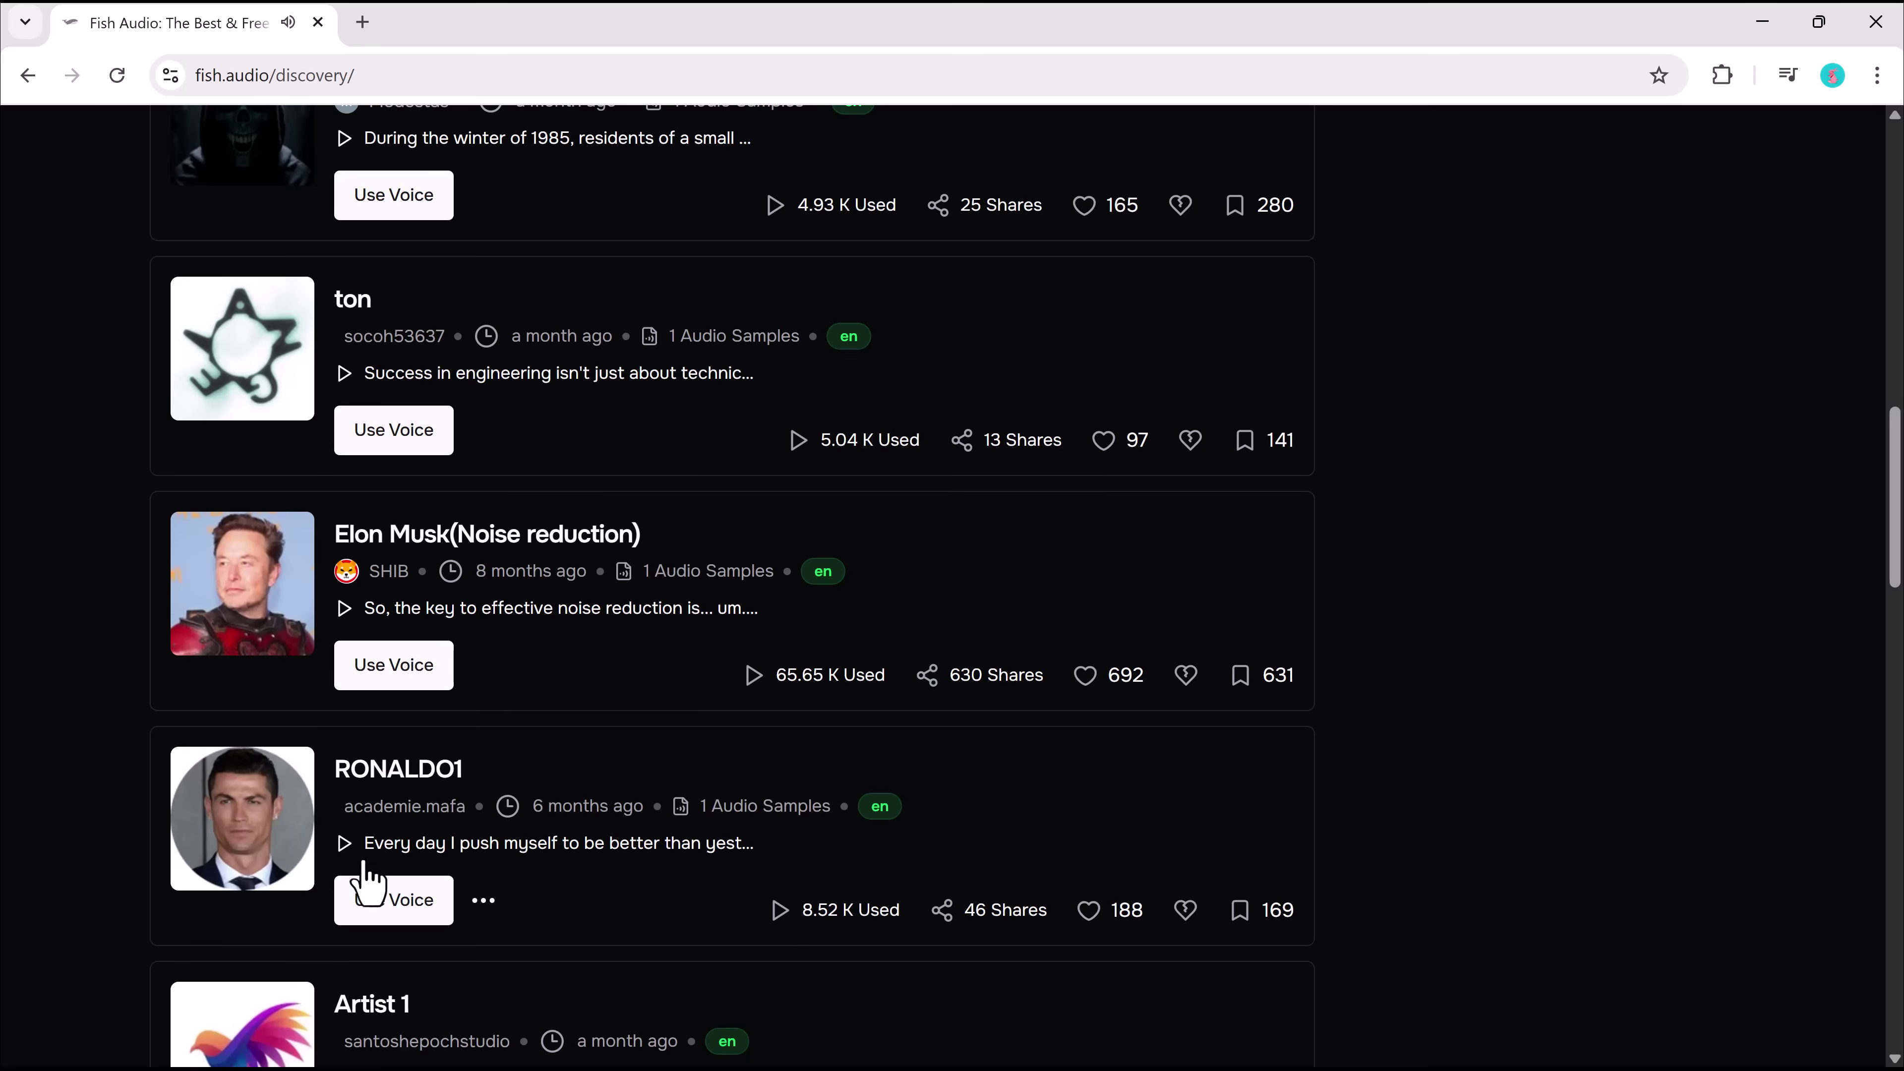
Use the RONALDO1 voice, then go via Discovery to the Text to speech studio page.
{"action": "left_click", "coordinate": [401, 897]}
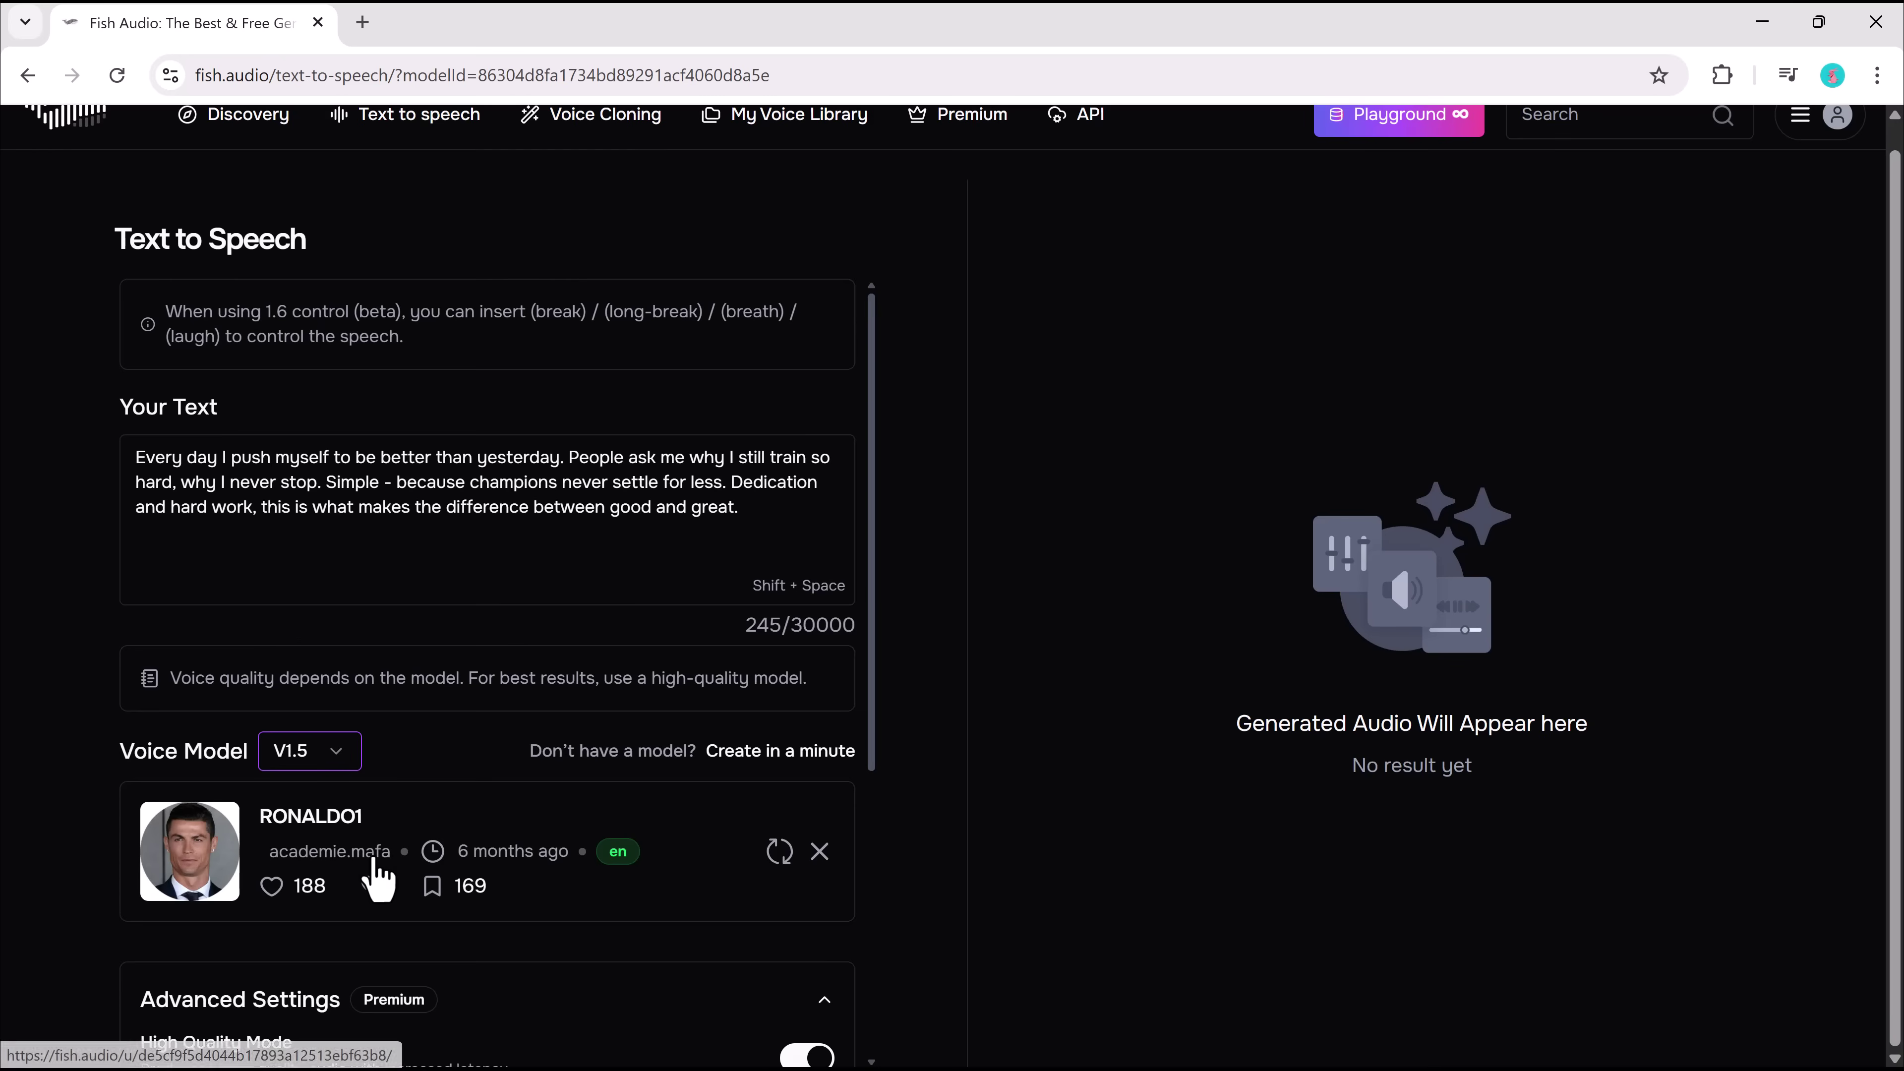
{"action": "scroll", "coordinate": [438, 859], "scroll_direction": "up", "scroll_amount": 1}
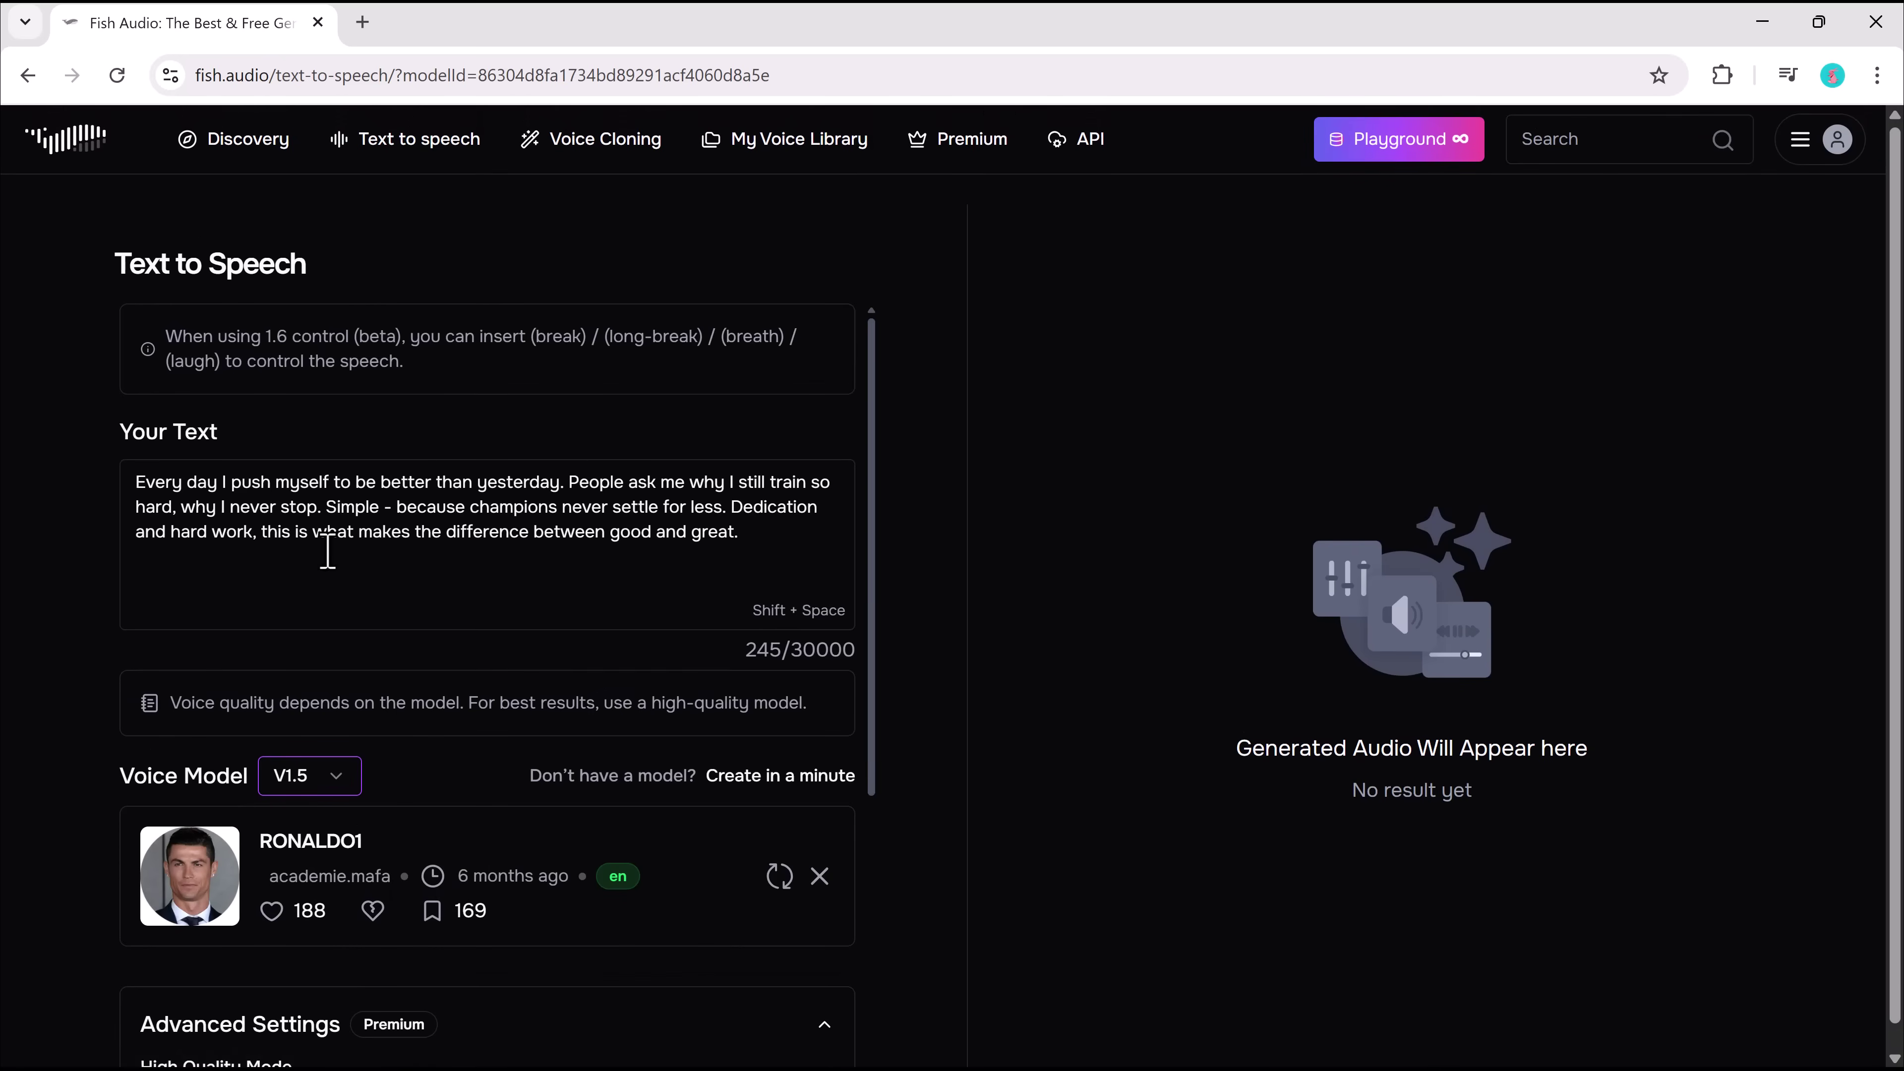
{"action": "left_click", "coordinate": [241, 154]}
{"action": "left_click", "coordinate": [391, 153]}
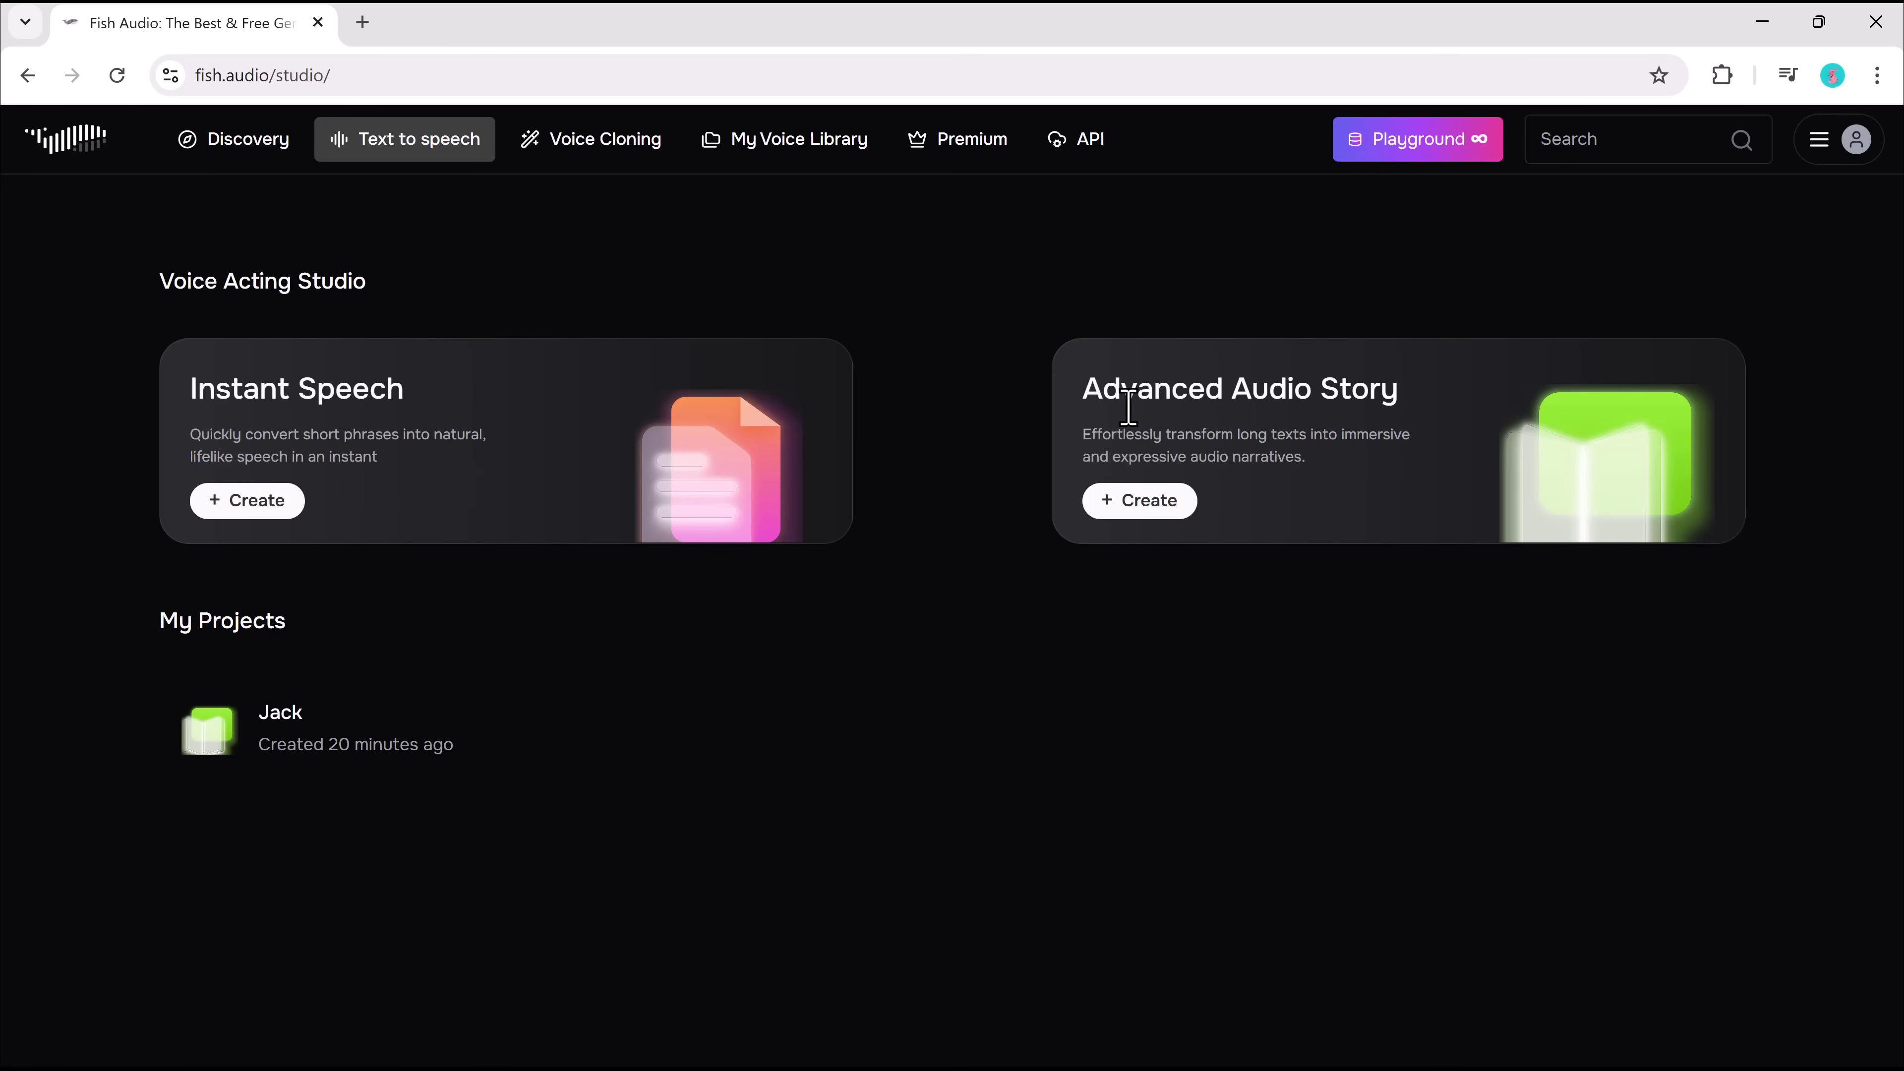
Create an instant speech with the pasted paragraph using the V1.6 Control (Beta) model.
{"action": "left_click", "coordinate": [259, 506]}
{"action": "left_click", "coordinate": [359, 502]}
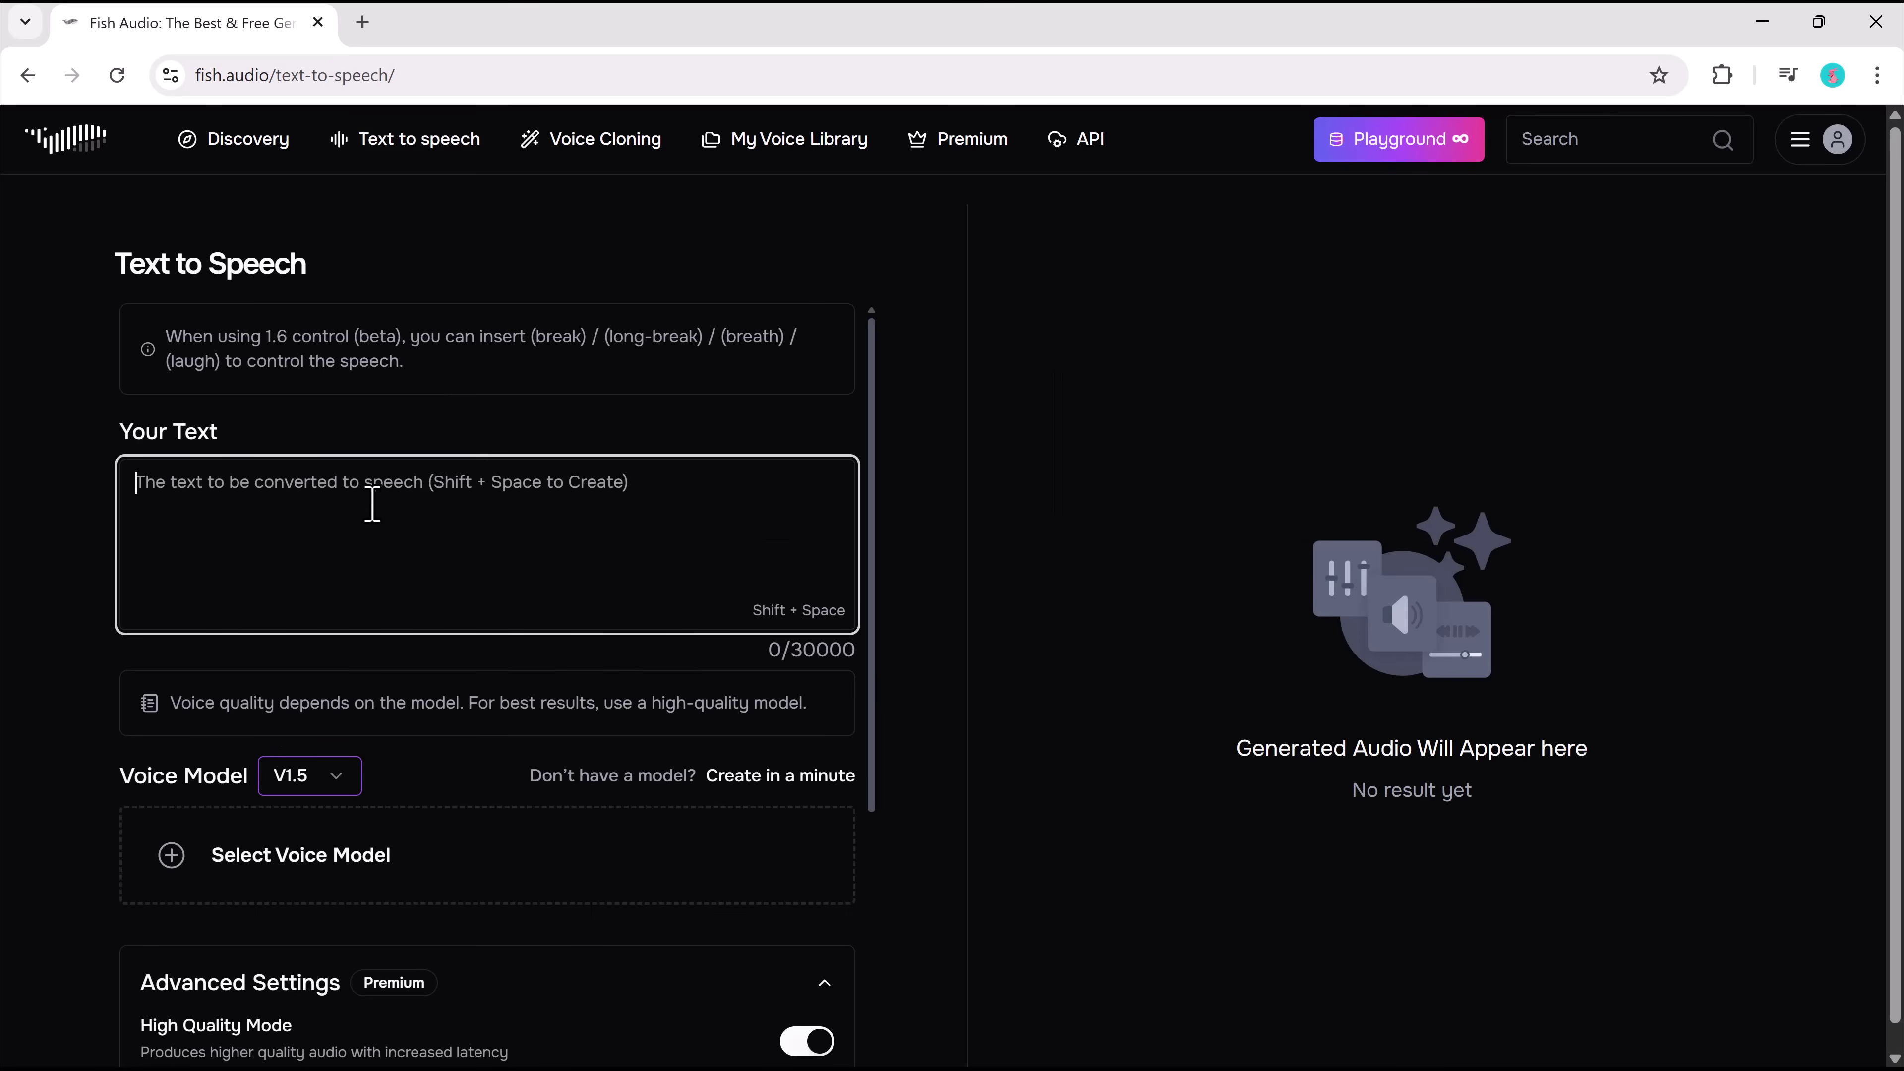
{"action": "type", "text": "Every day I push myself to be better than yesterday. People ask me why I still train so hard, why I never stop. Simple - because champions never settle for less. Dedication and hard work, this is what makes the difference between good and great."}
{"action": "scroll", "coordinate": [378, 501], "scroll_direction": "down", "scroll_amount": 3}
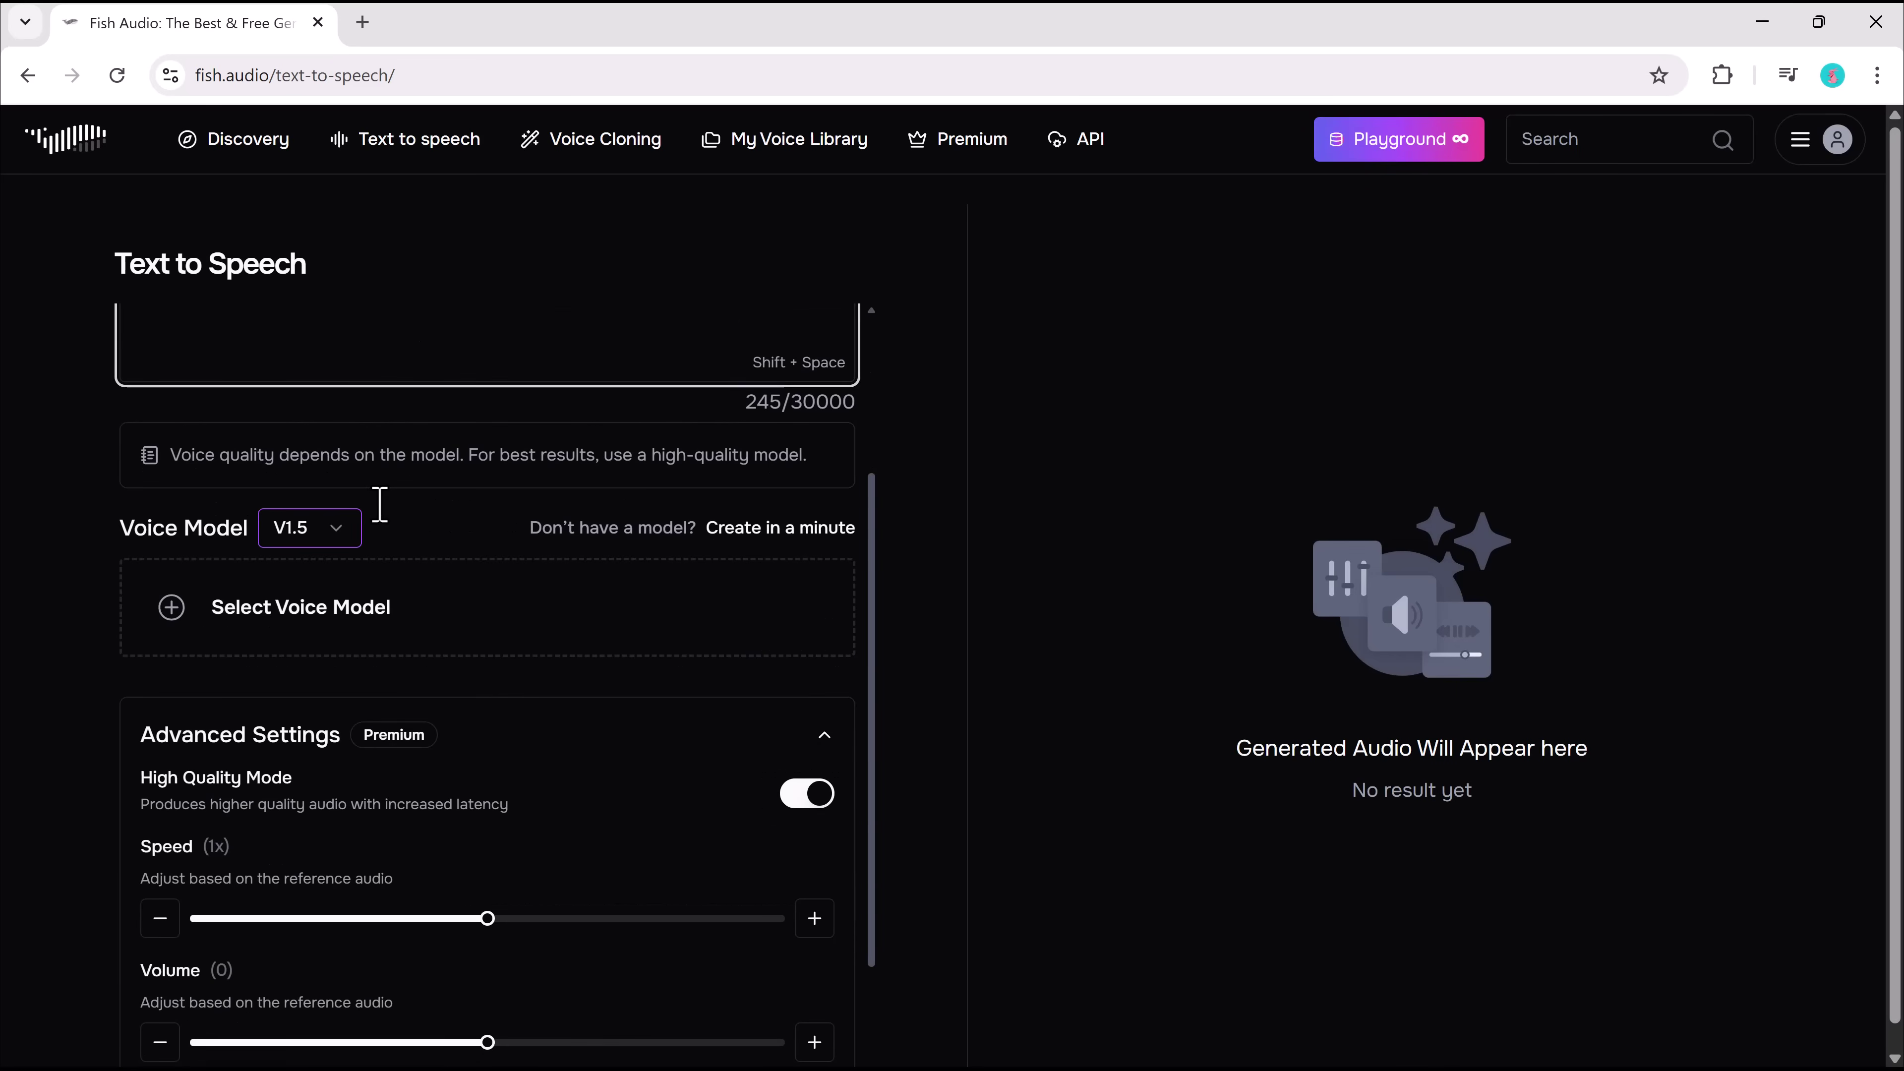
{"action": "left_click", "coordinate": [352, 536]}
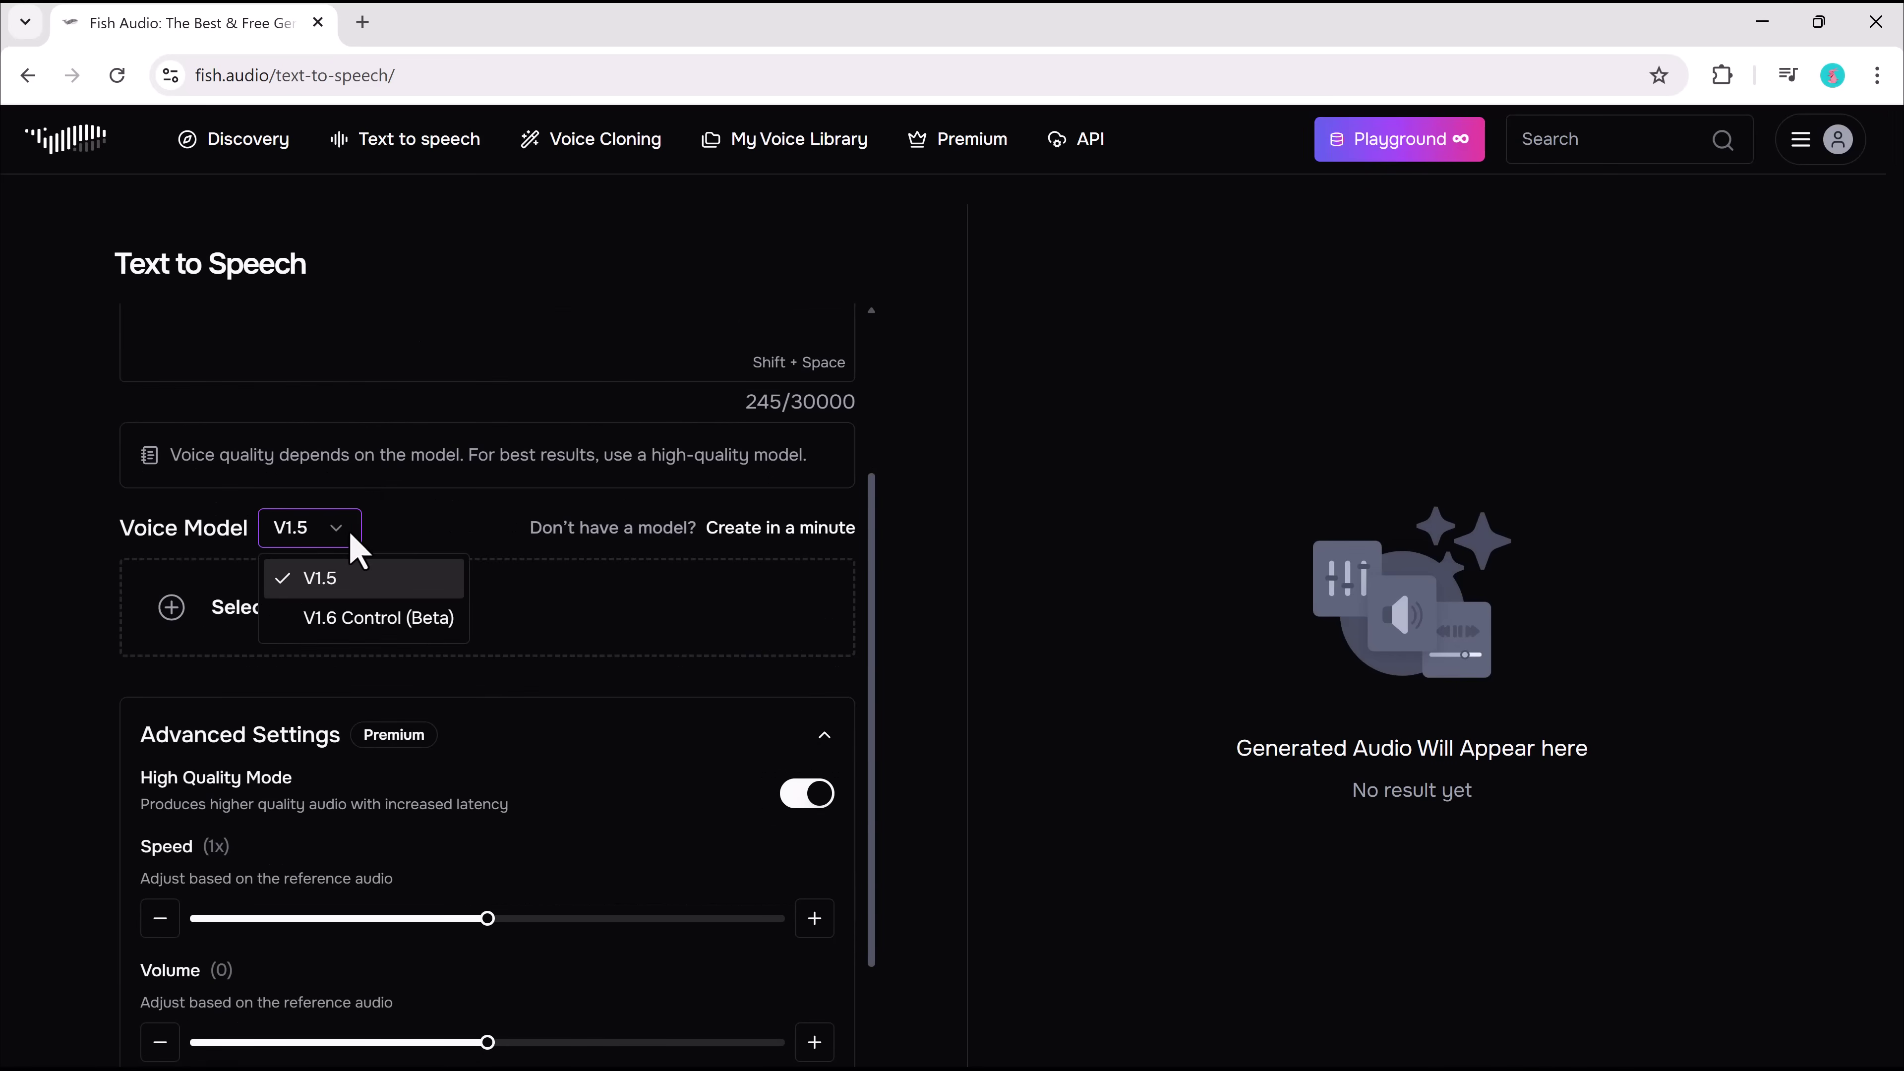
{"action": "left_click", "coordinate": [373, 617]}
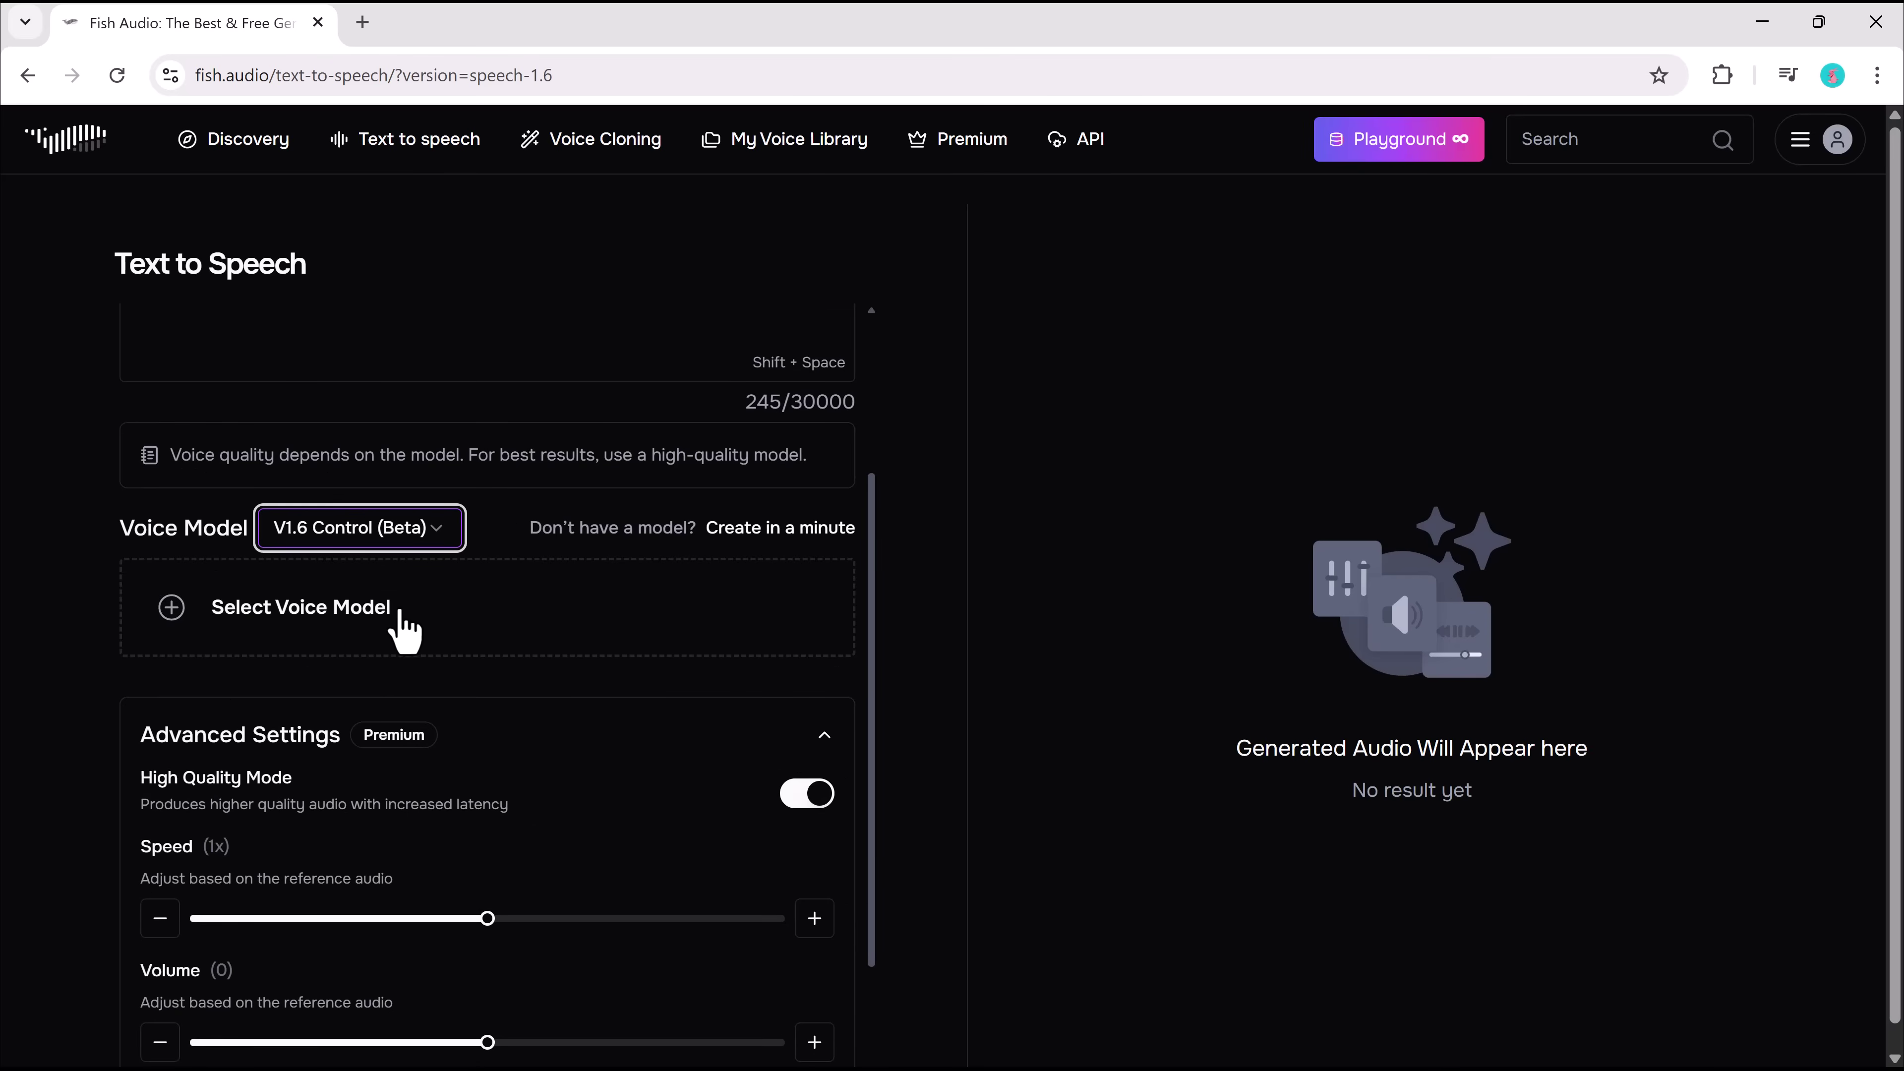
Select the Donald J. Trump (Noise reduction) voice as the speech's voice model.
{"action": "scroll", "coordinate": [574, 608], "scroll_direction": "down", "scroll_amount": 2}
{"action": "left_click", "coordinate": [305, 493]}
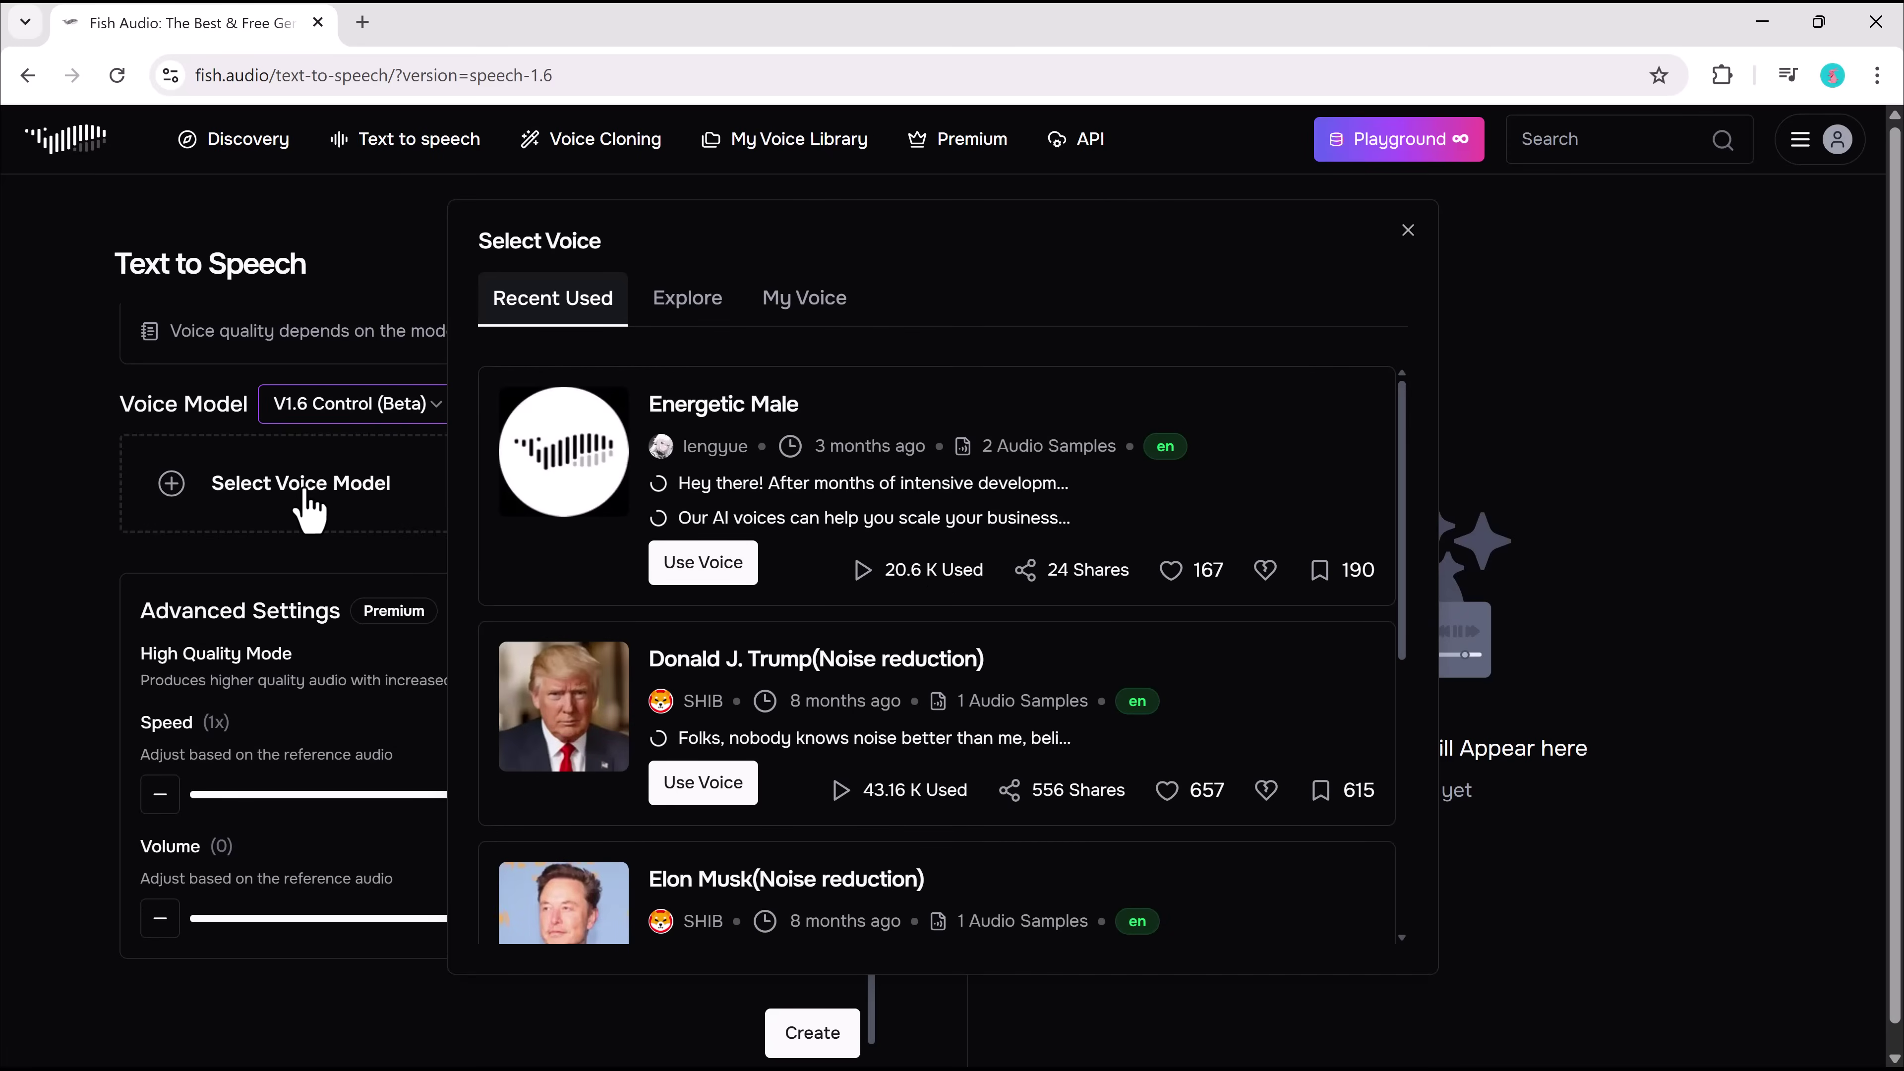
{"action": "scroll", "coordinate": [659, 525], "scroll_direction": "down", "scroll_amount": 3}
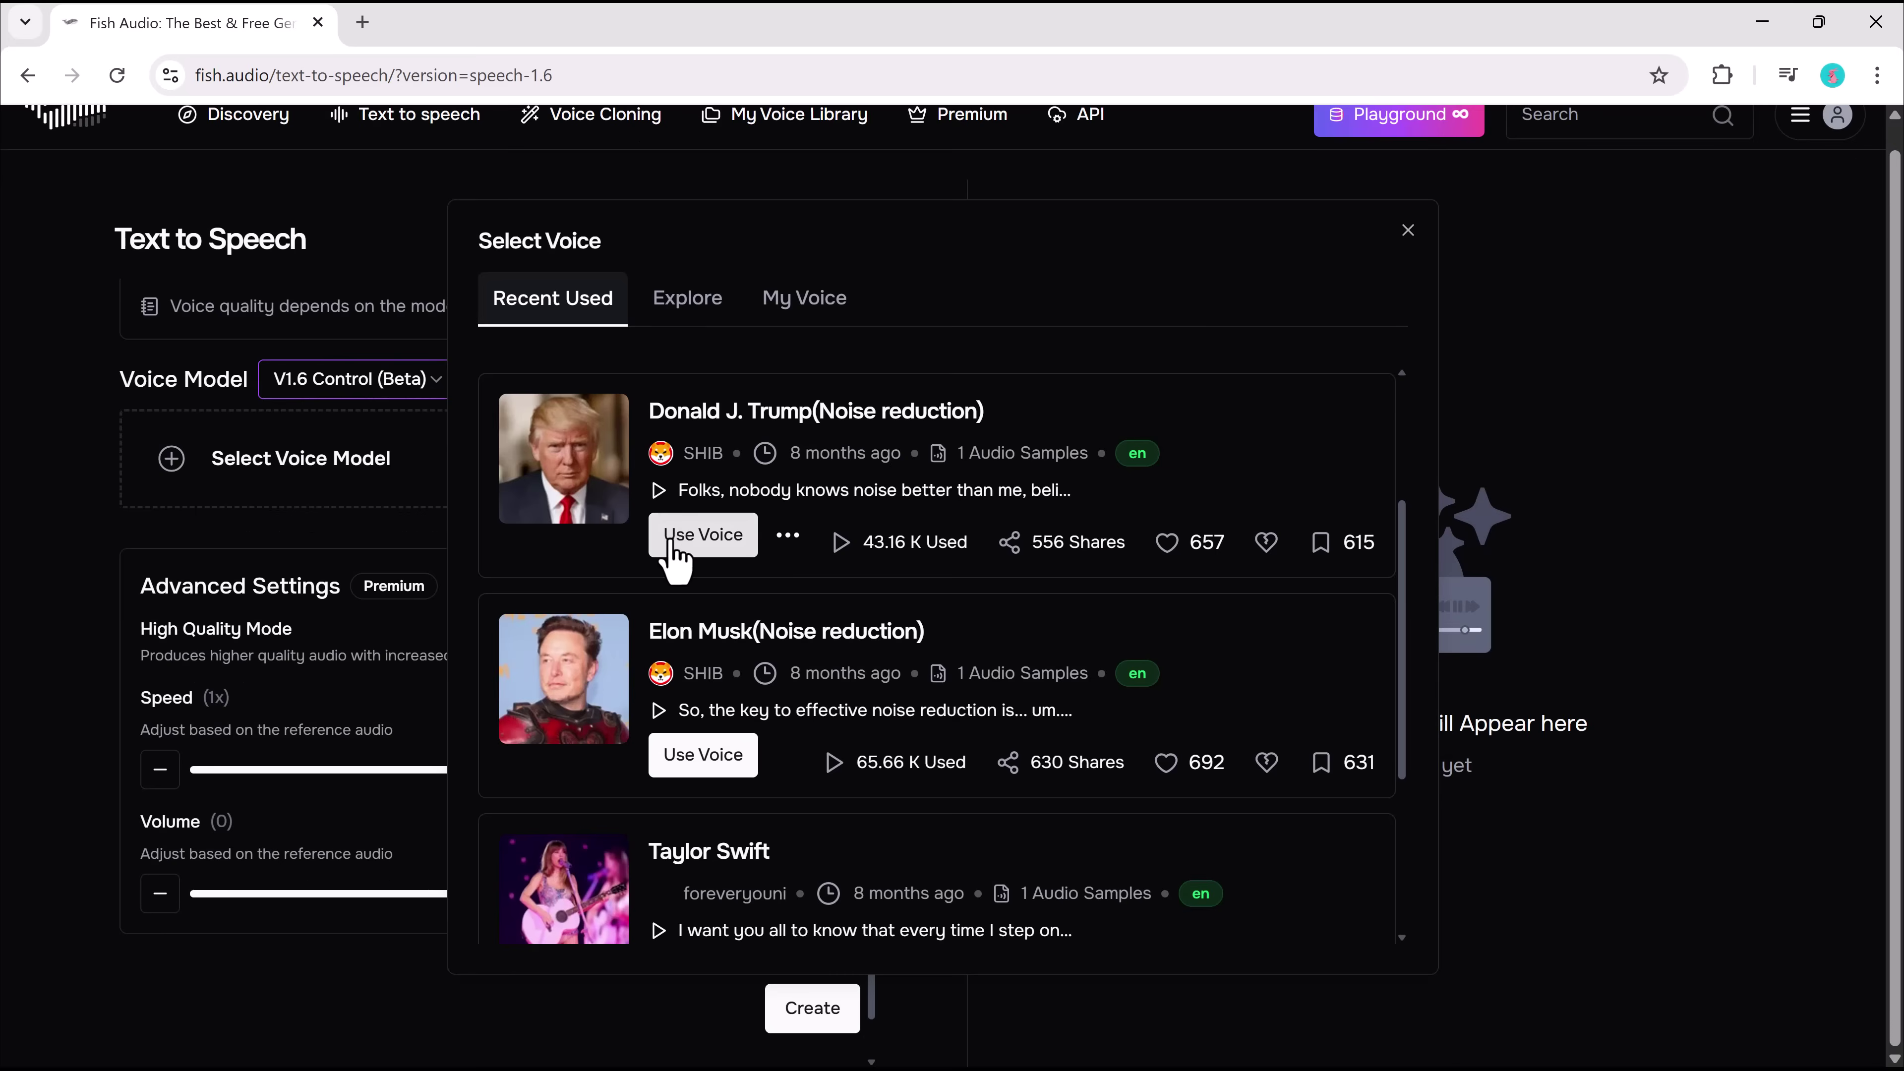
{"action": "left_click", "coordinate": [668, 537]}
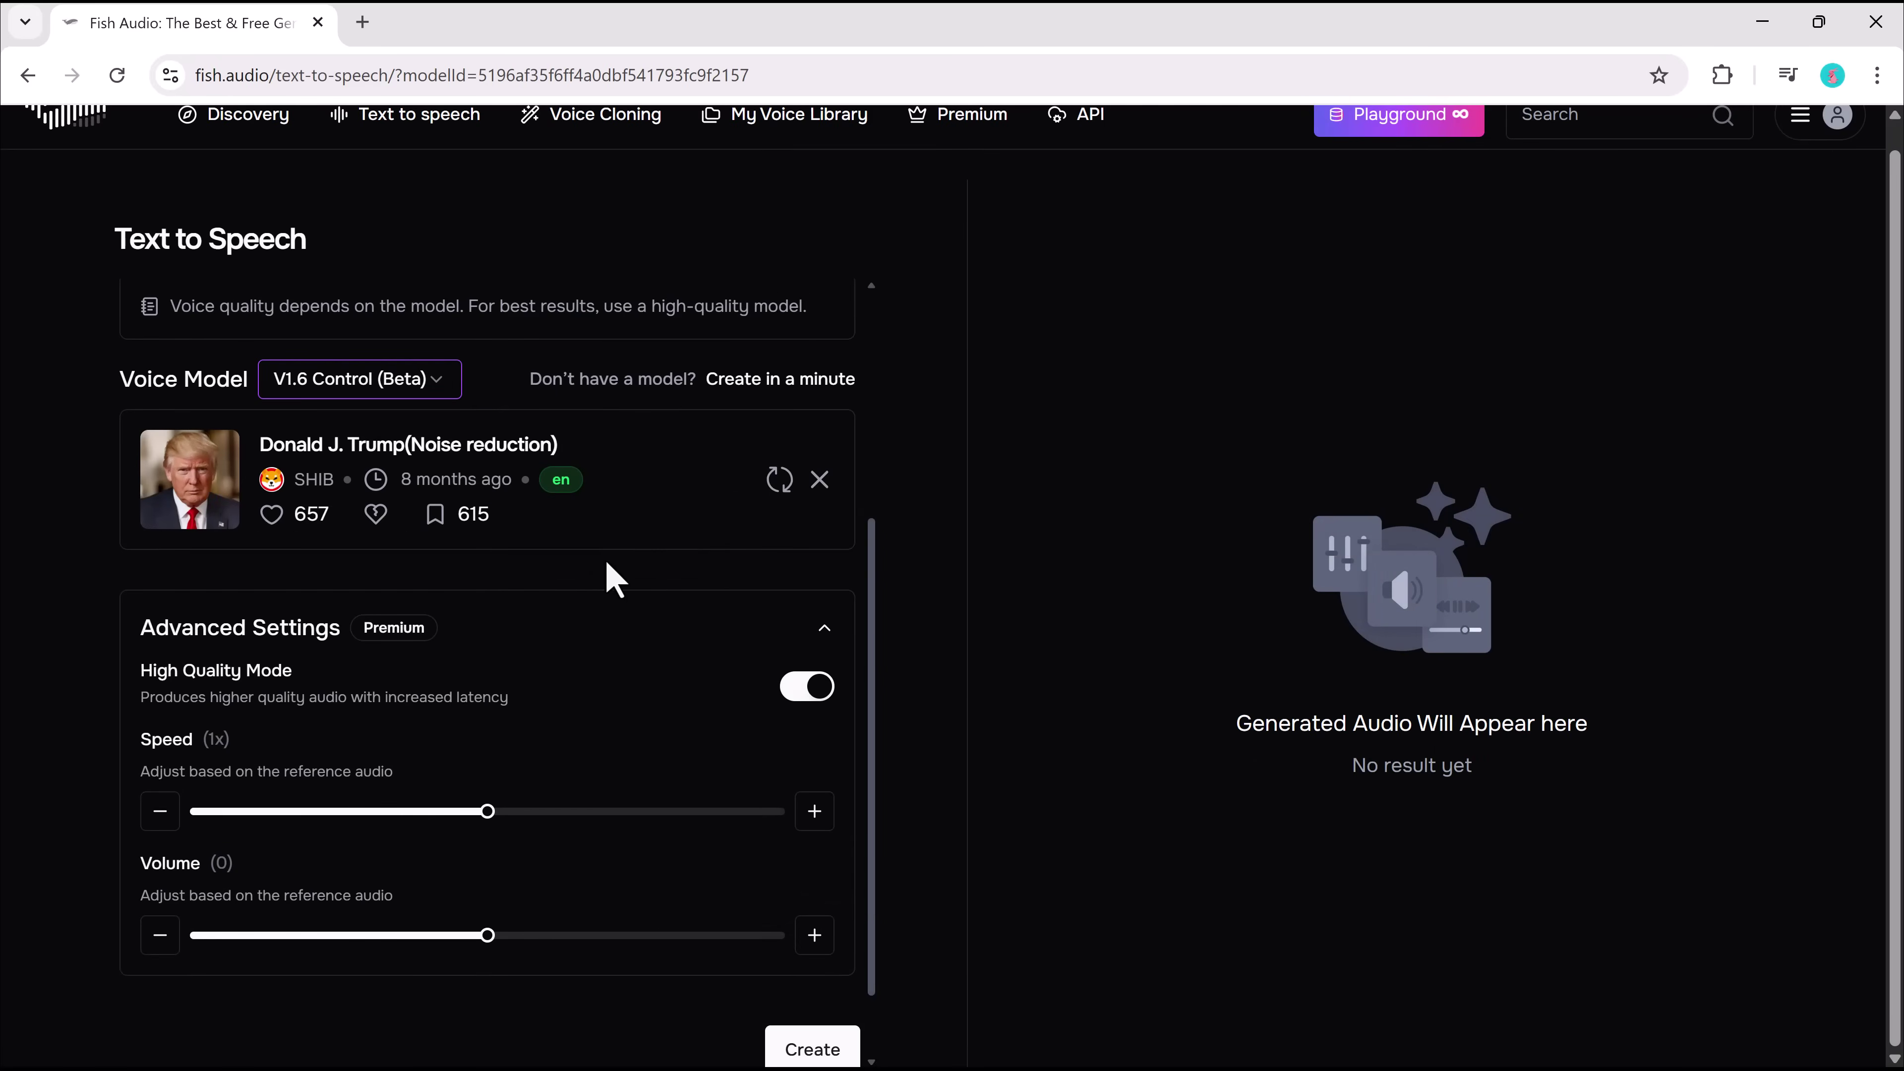
Generate the 'Every day I push myself…' clip in Donald J. Trump's voice and play it.
{"action": "scroll", "coordinate": [608, 574], "scroll_direction": "down", "scroll_amount": 2}
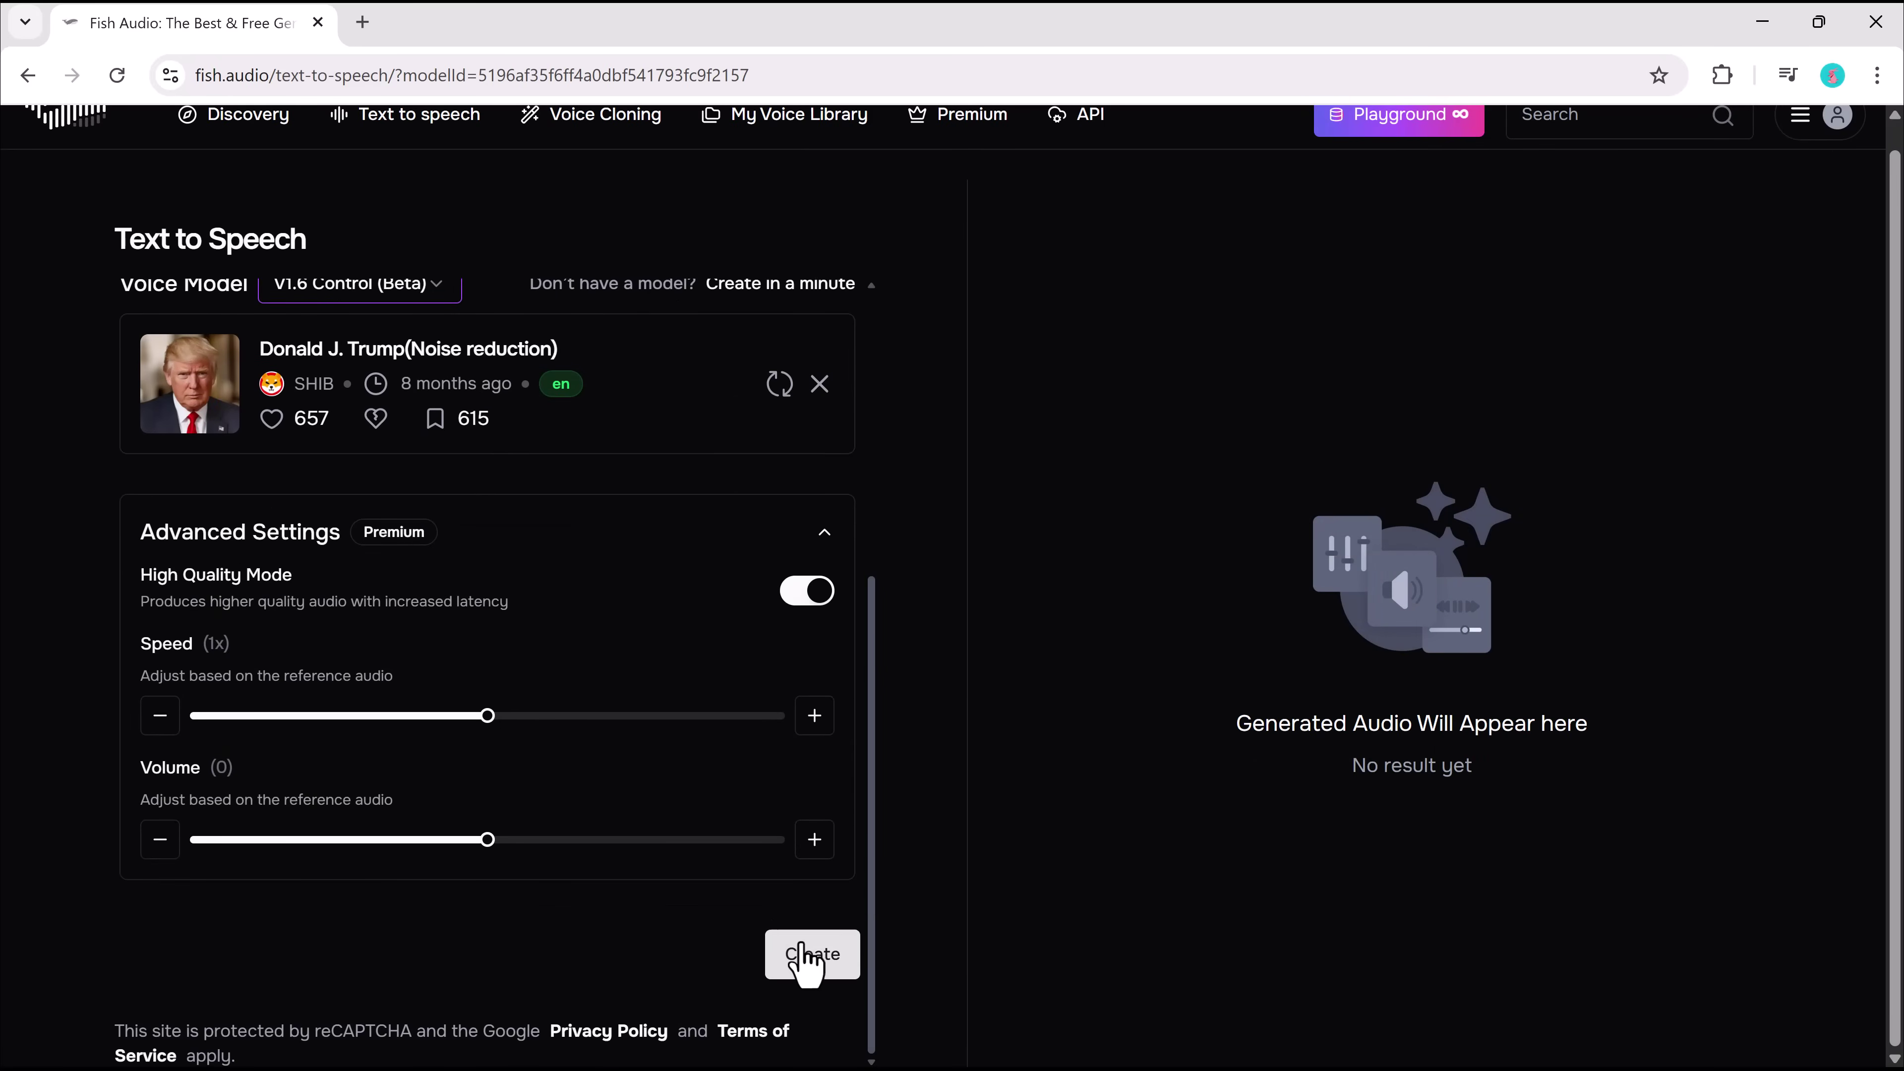
{"action": "left_click", "coordinate": [804, 960]}
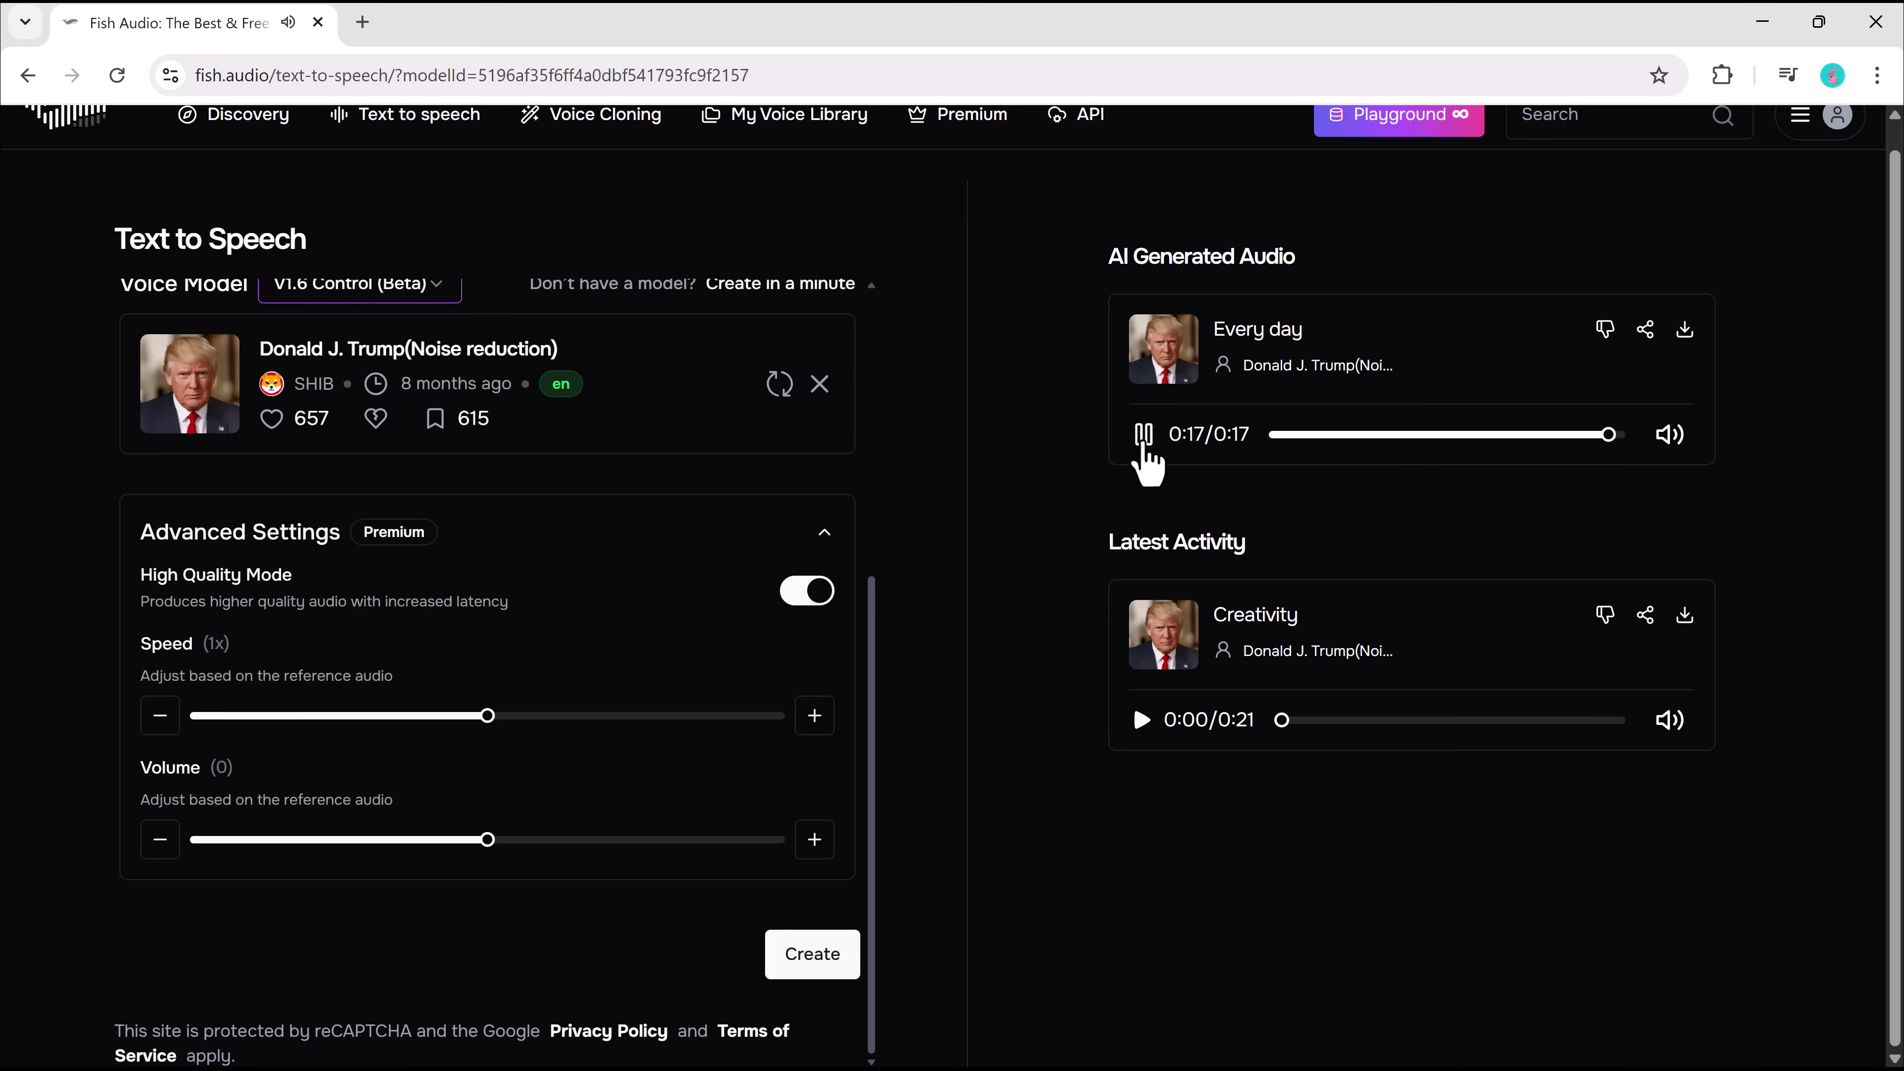
{"action": "scroll", "coordinate": [811, 670], "scroll_direction": "up", "scroll_amount": 6}
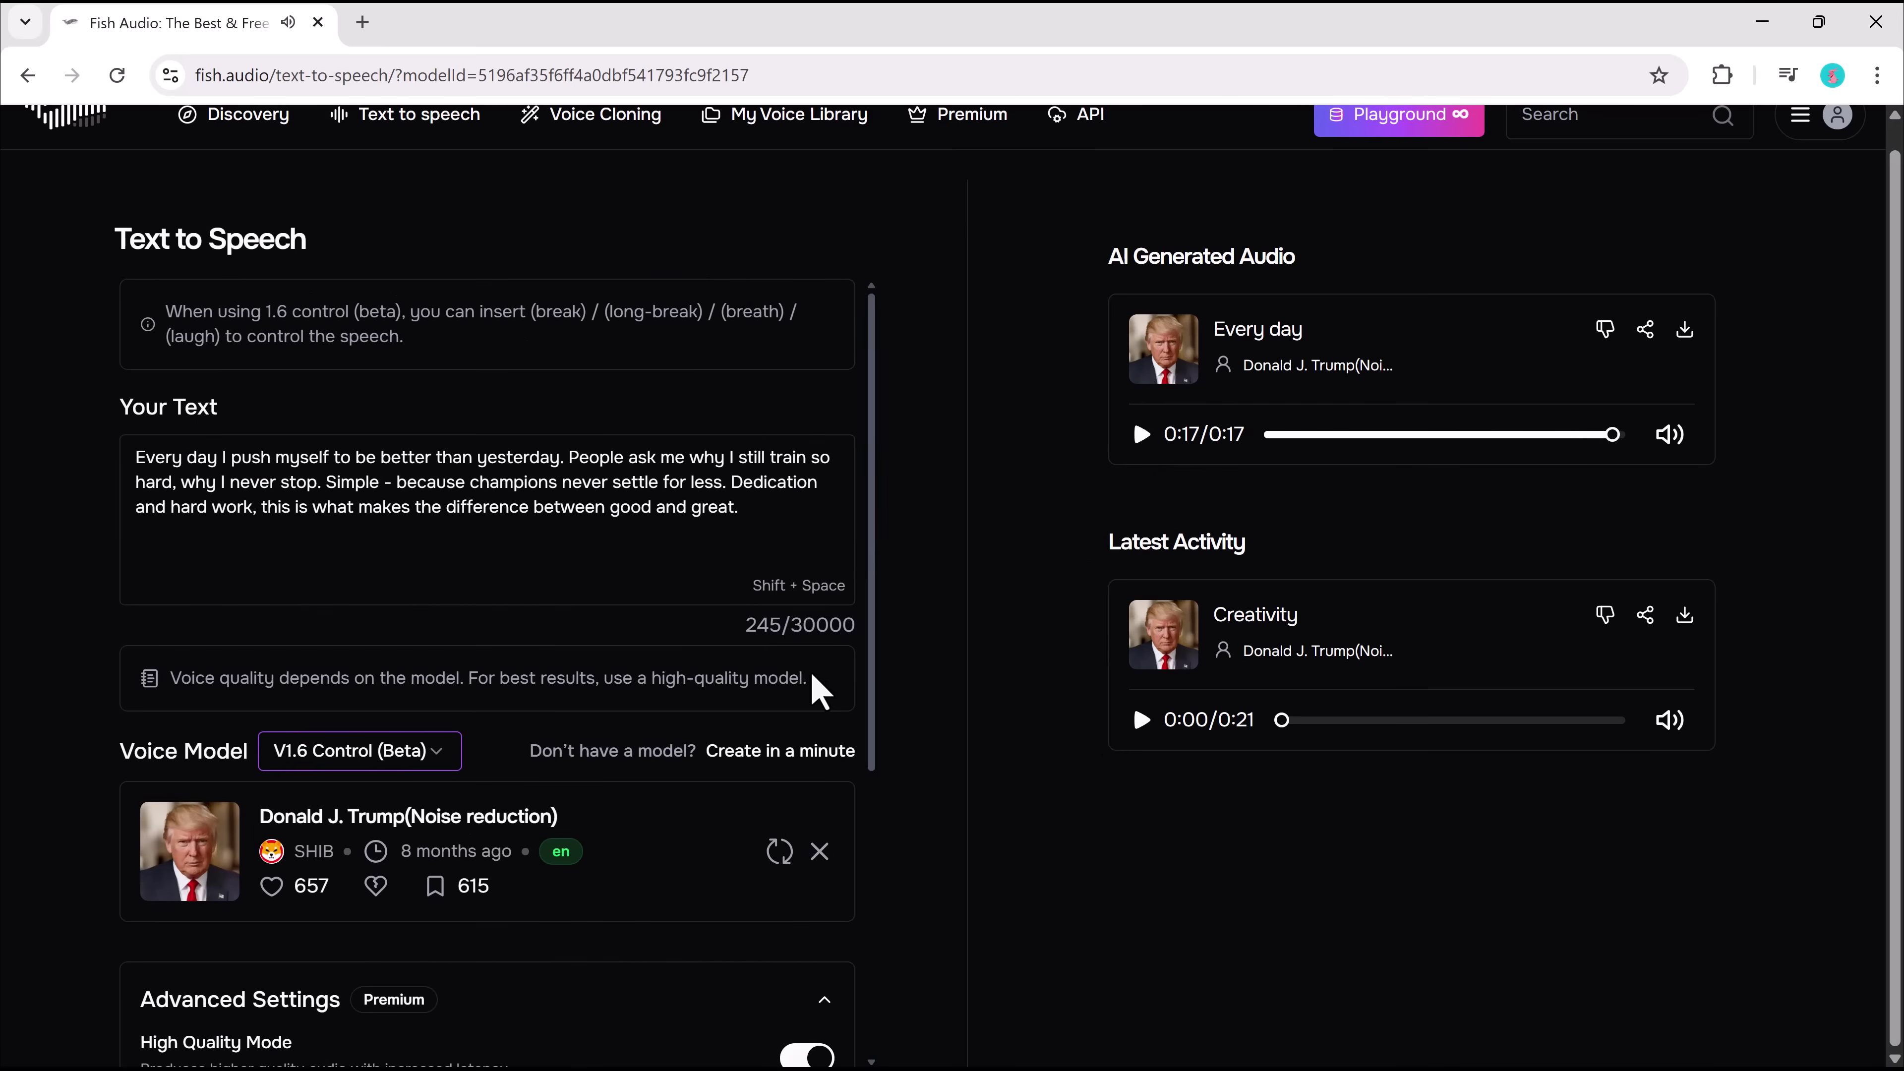
{"action": "scroll", "coordinate": [1128, 821], "scroll_direction": "up", "scroll_amount": 1}
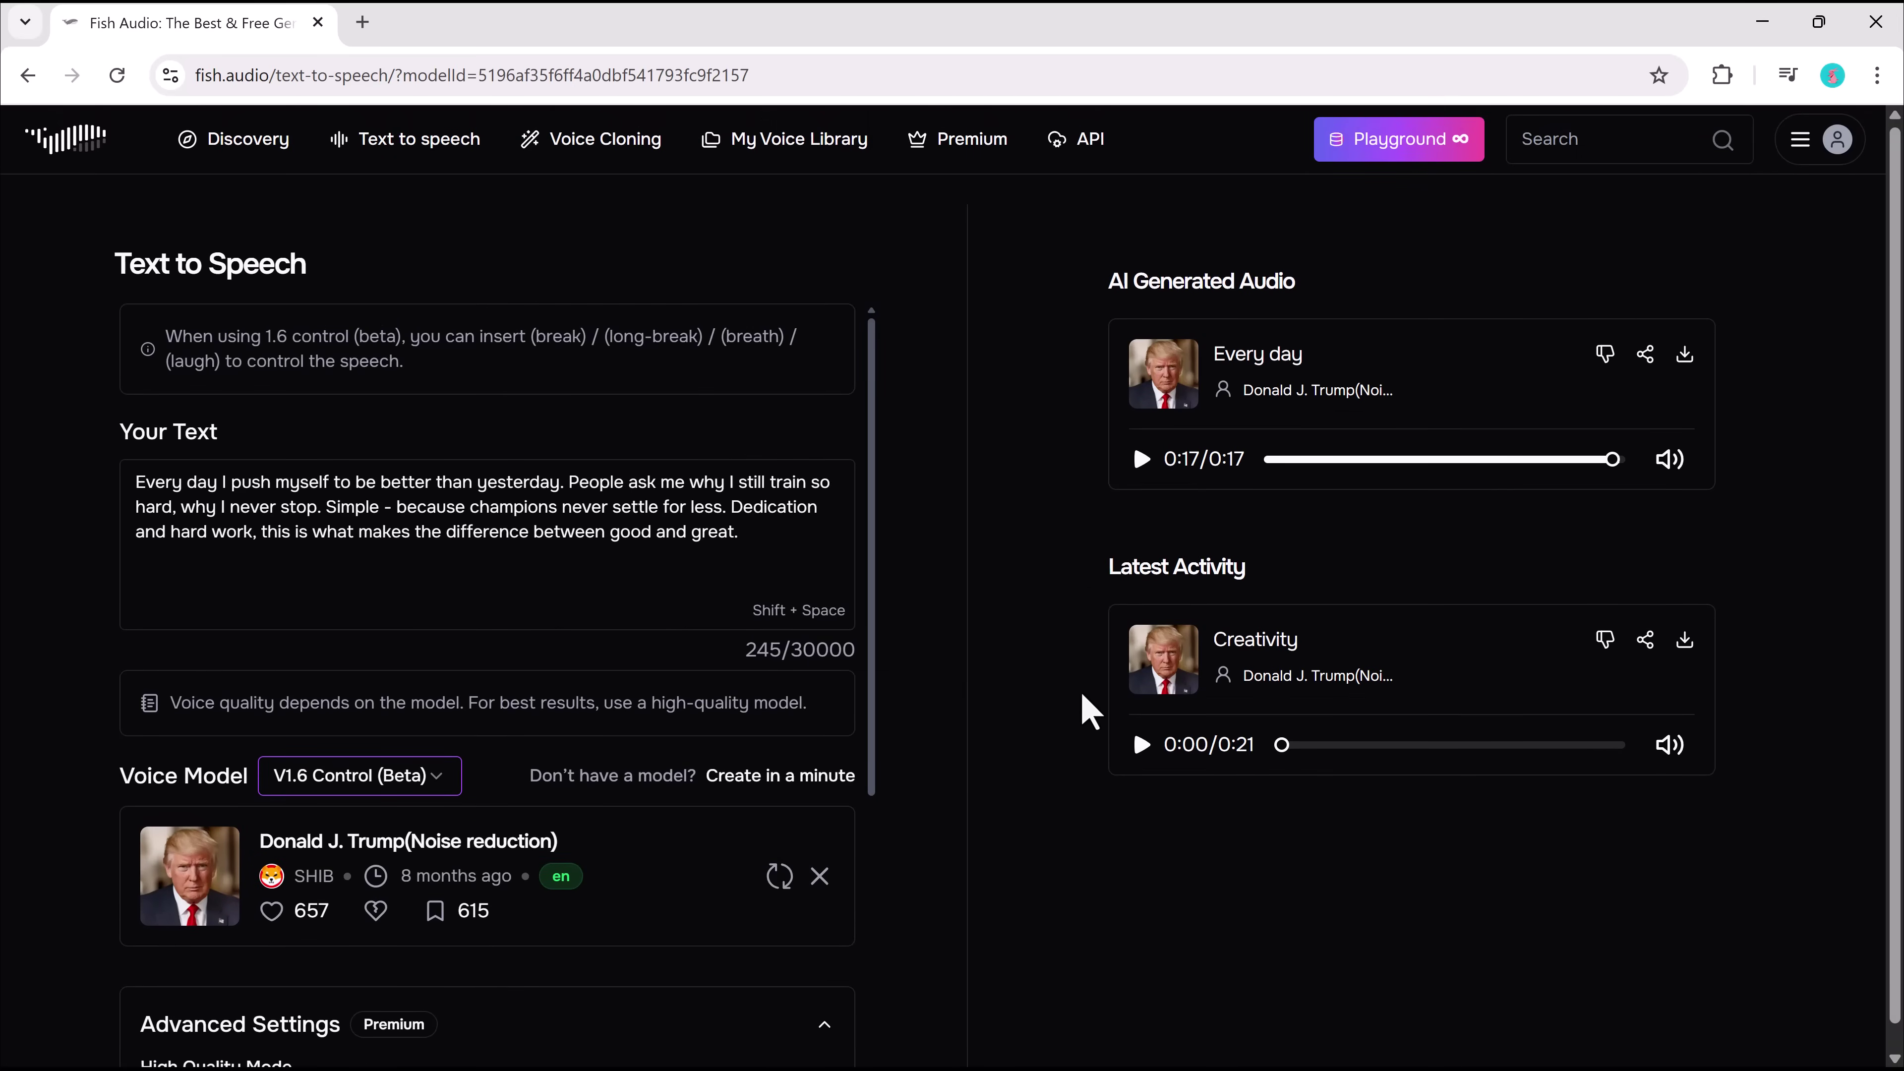
Start a new cloned voice on the Voice Cloning page with type Unlisted.
{"action": "left_click", "coordinate": [578, 147]}
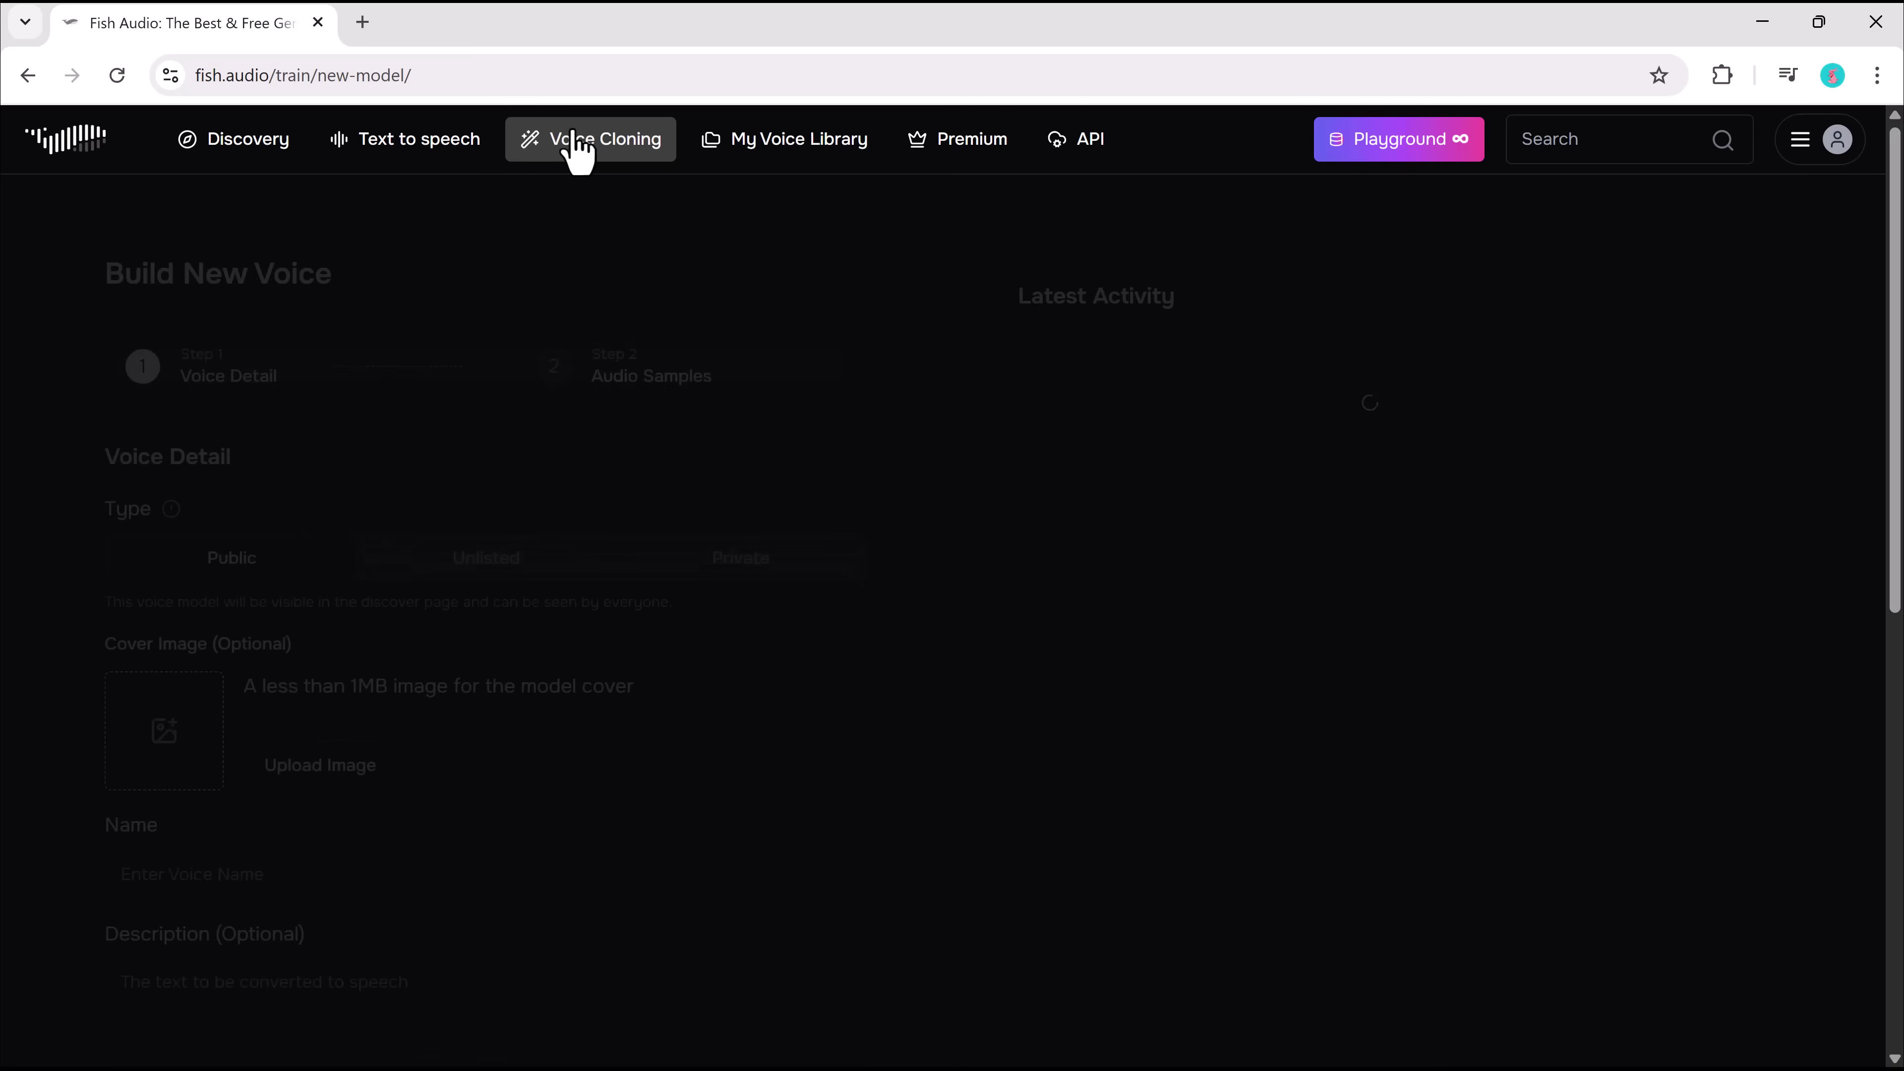
{"action": "scroll", "coordinate": [522, 308], "scroll_direction": "down", "scroll_amount": 2}
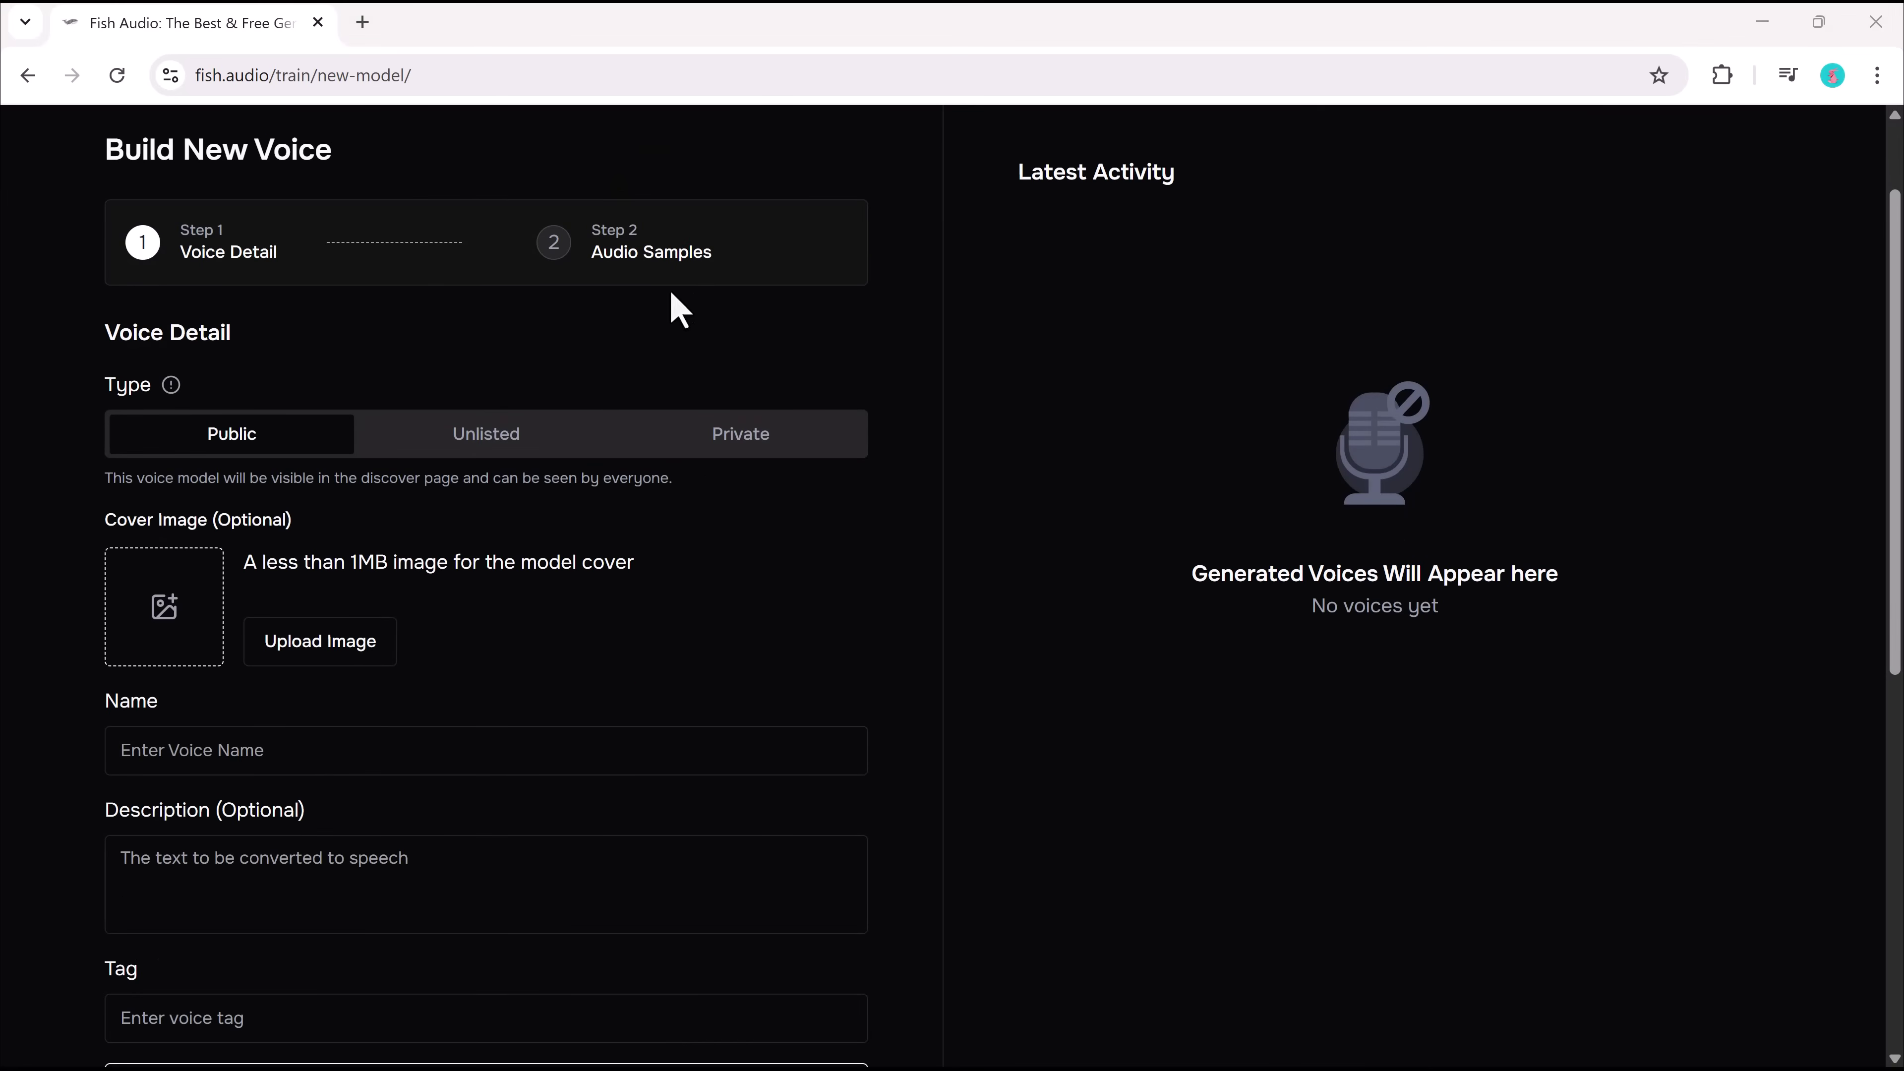
{"action": "left_click", "coordinate": [459, 451]}
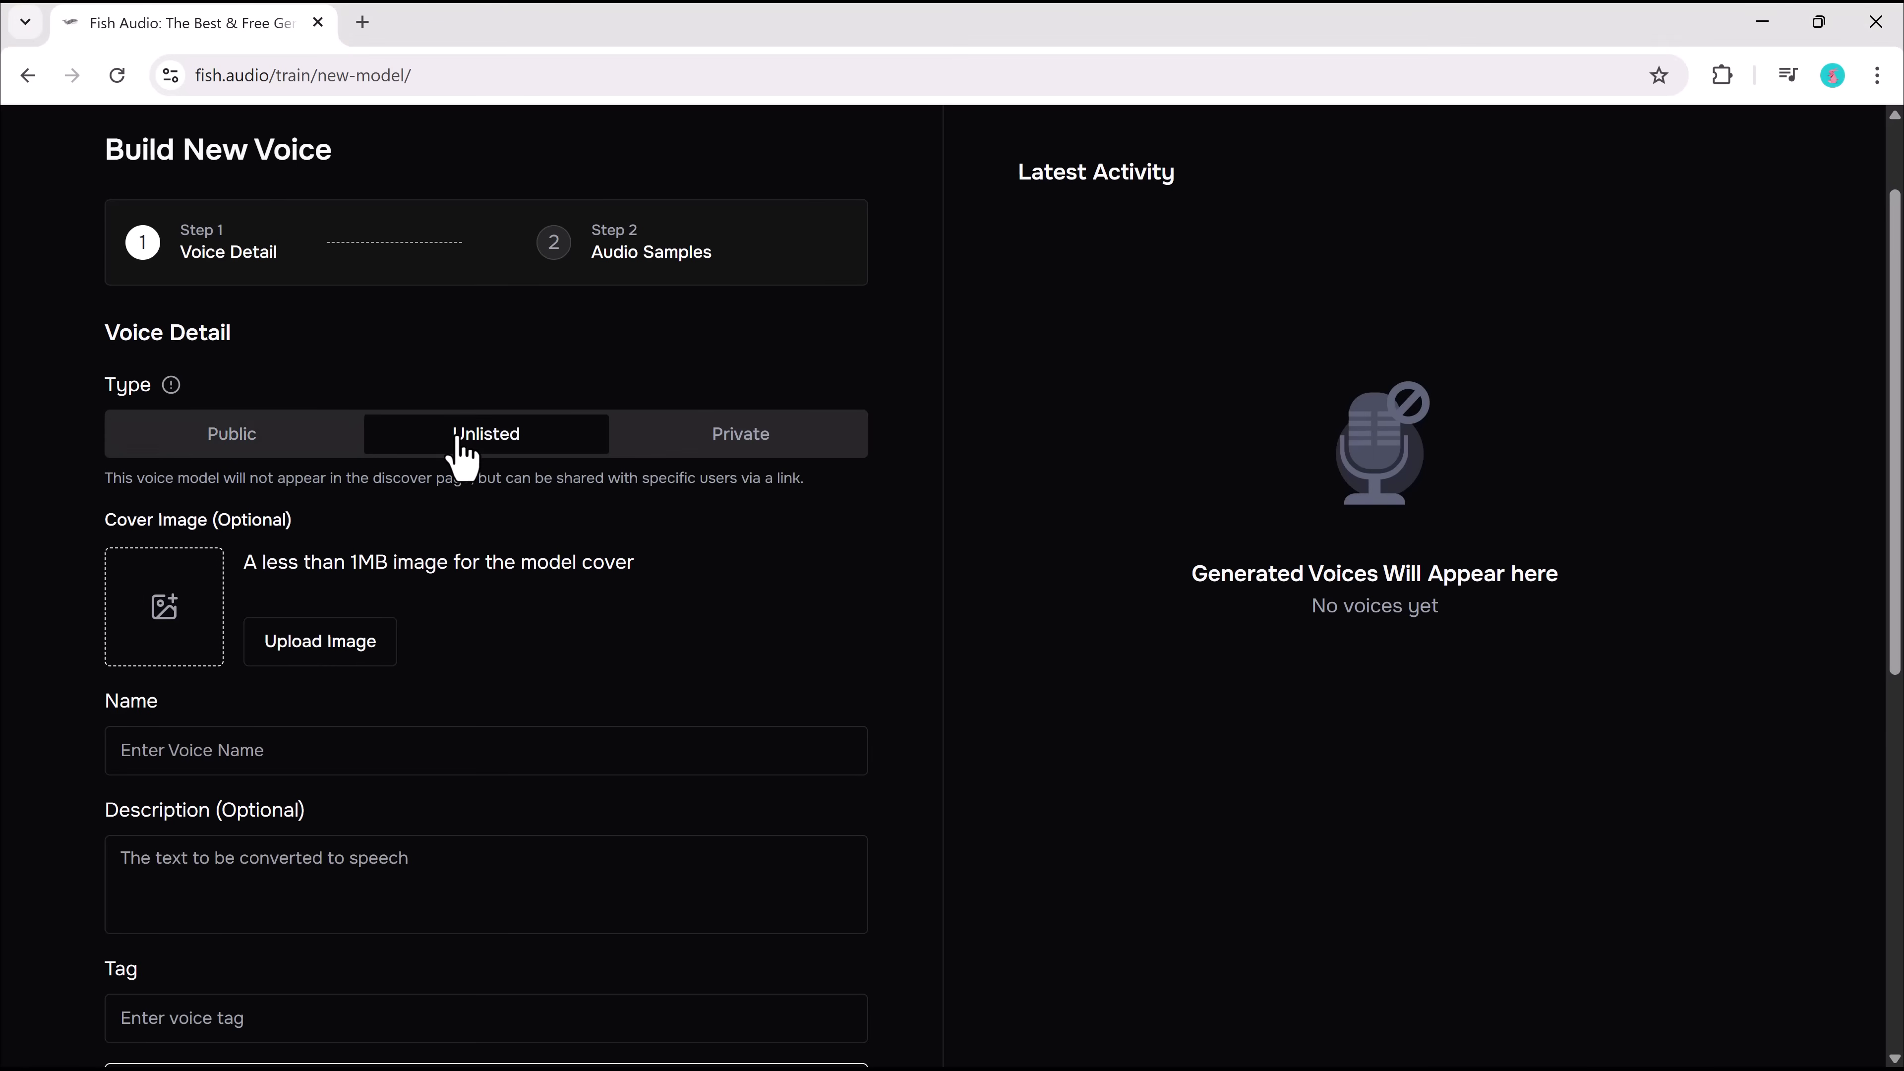
{"action": "left_click", "coordinate": [713, 448]}
{"action": "left_click", "coordinate": [528, 450]}
{"action": "scroll", "coordinate": [285, 520], "scroll_direction": "down", "scroll_amount": 4}
Add the cropped portrait photo as cover image and name the voice 'Gohan'.
{"action": "left_click", "coordinate": [314, 398]}
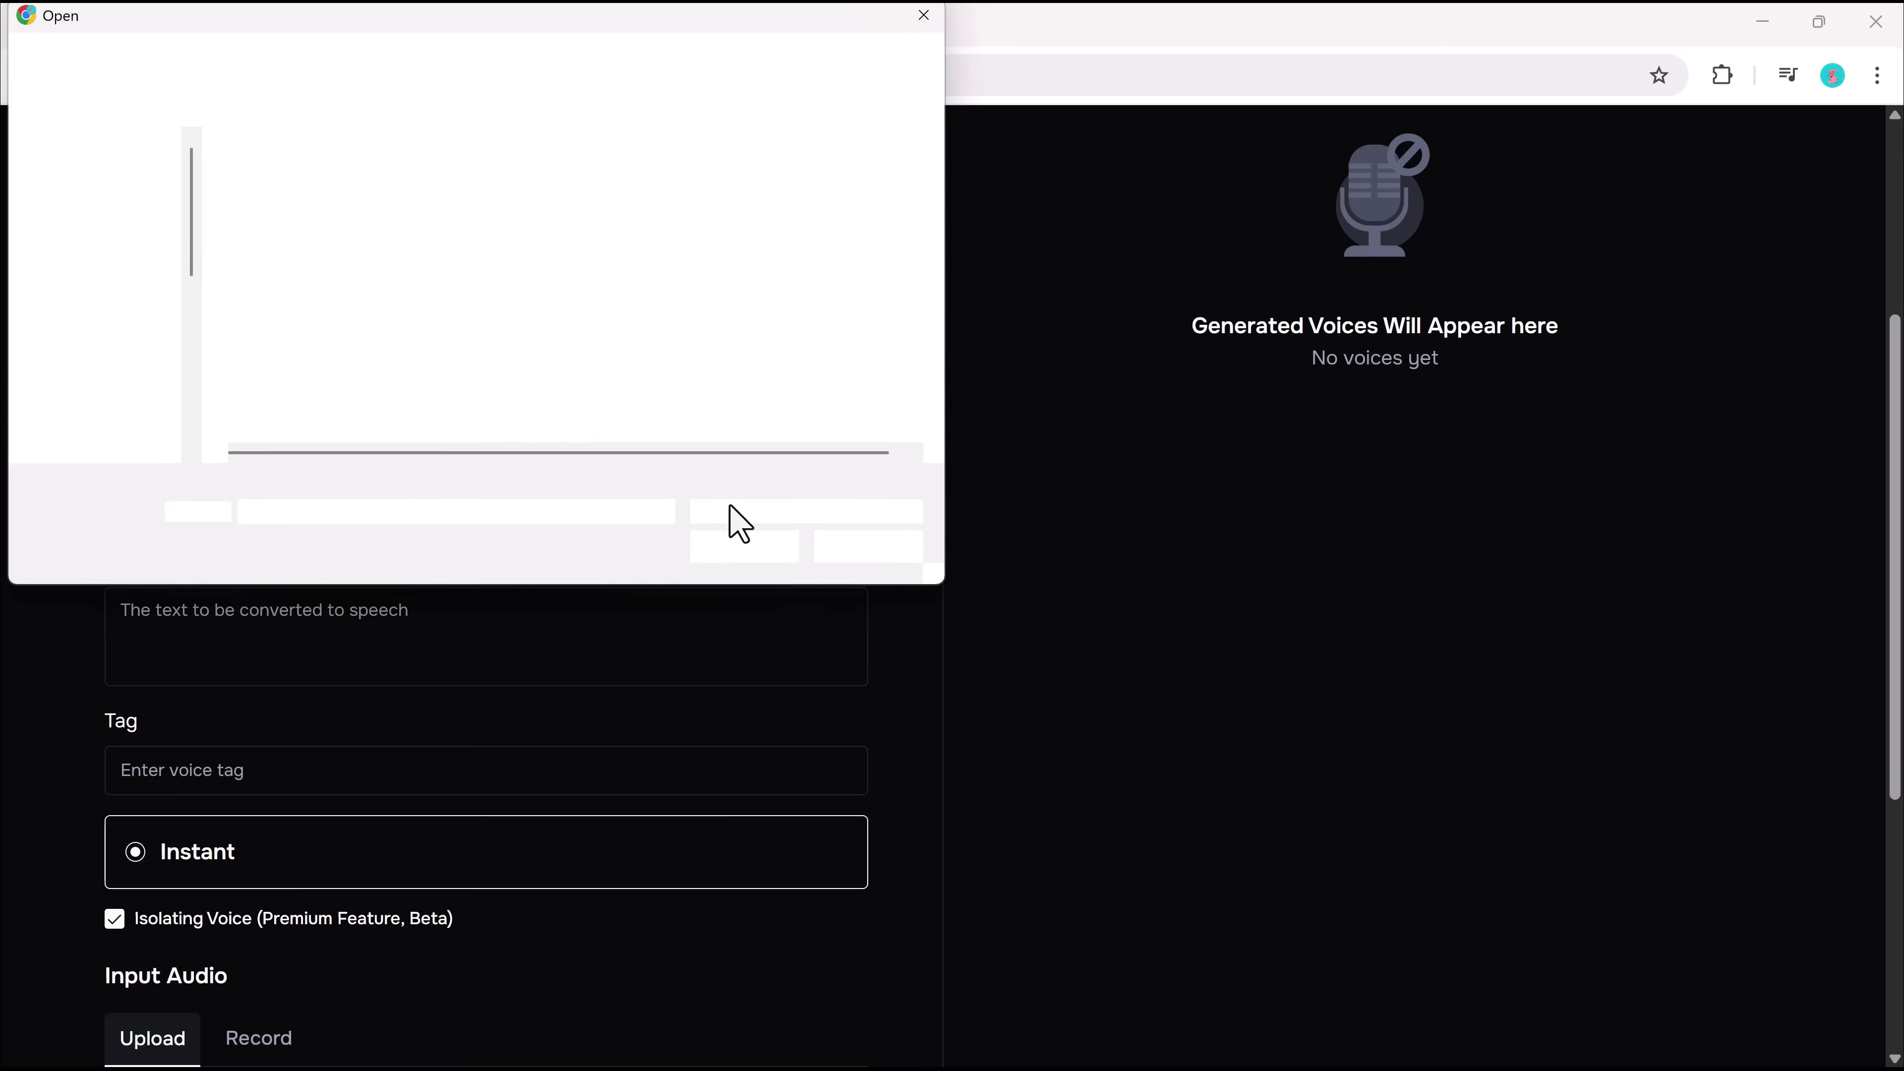
{"action": "double_click", "coordinate": [278, 213]}
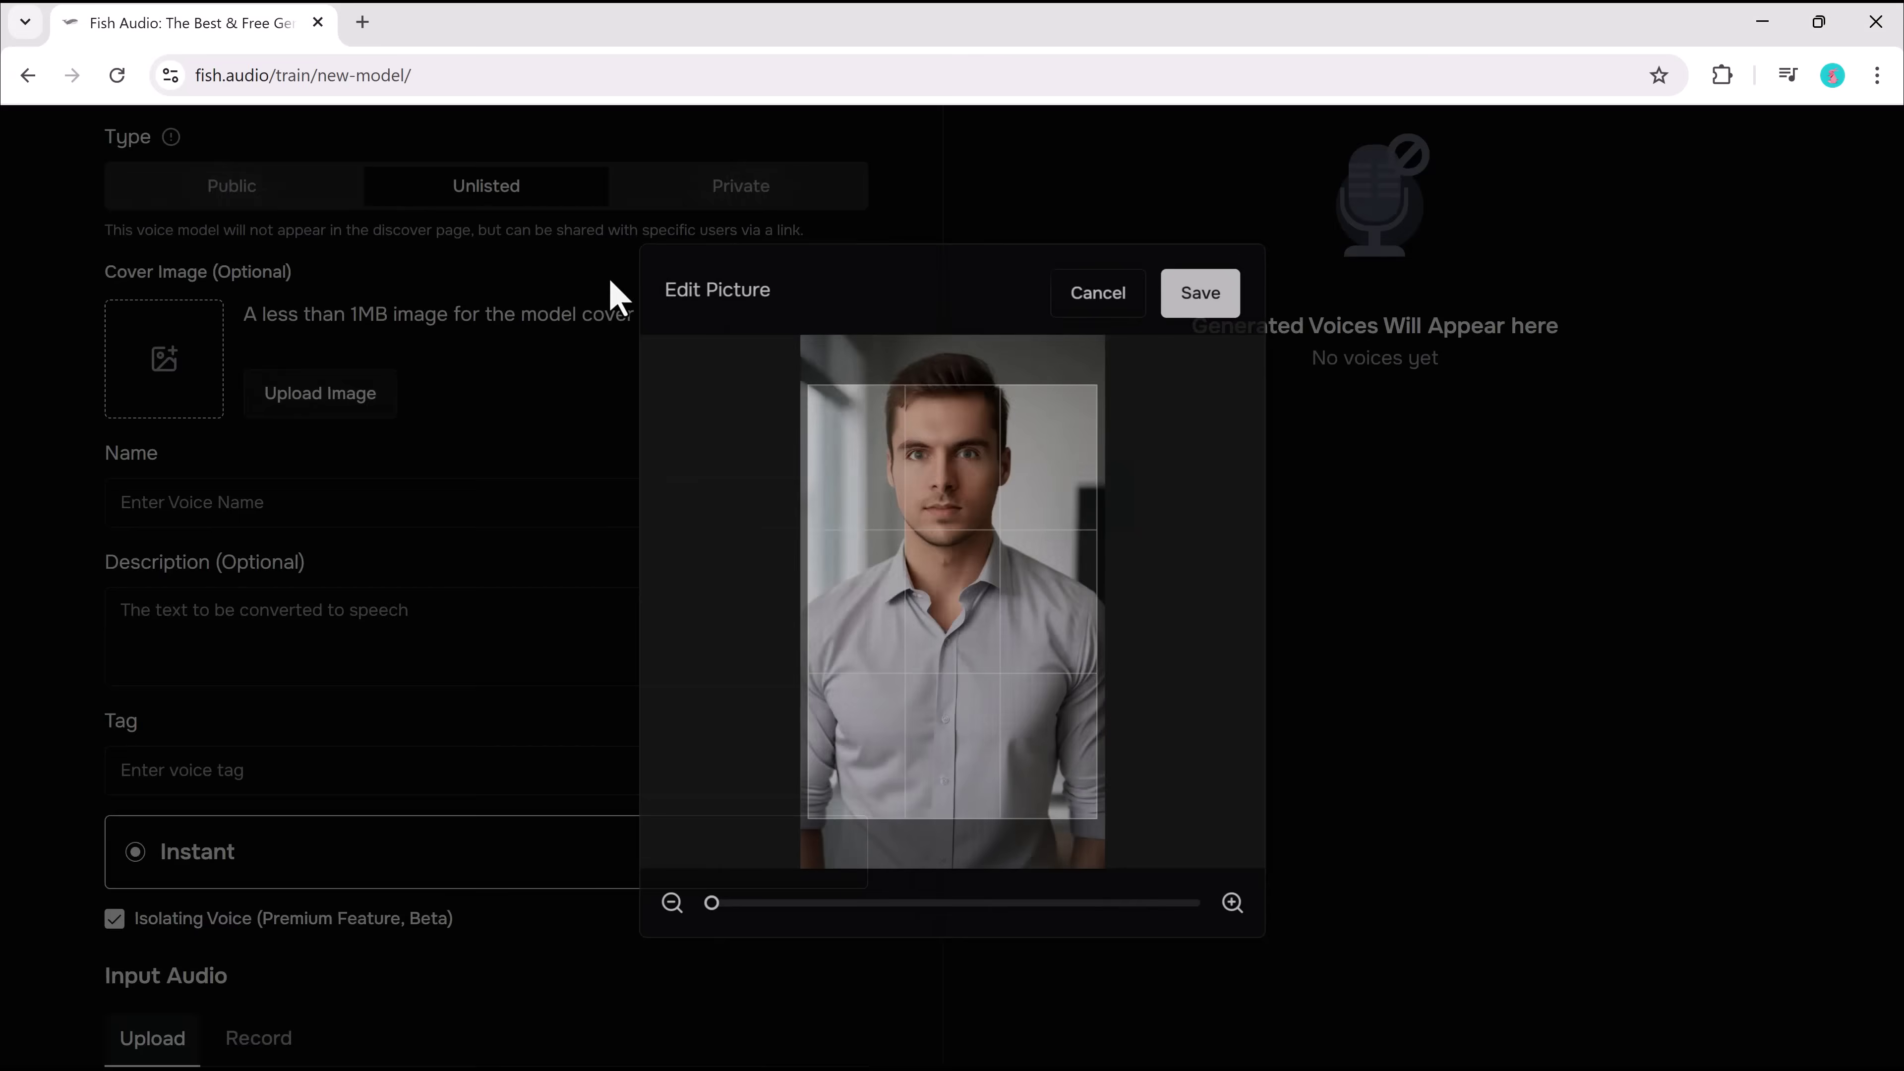
{"action": "left_click", "coordinate": [1203, 286]}
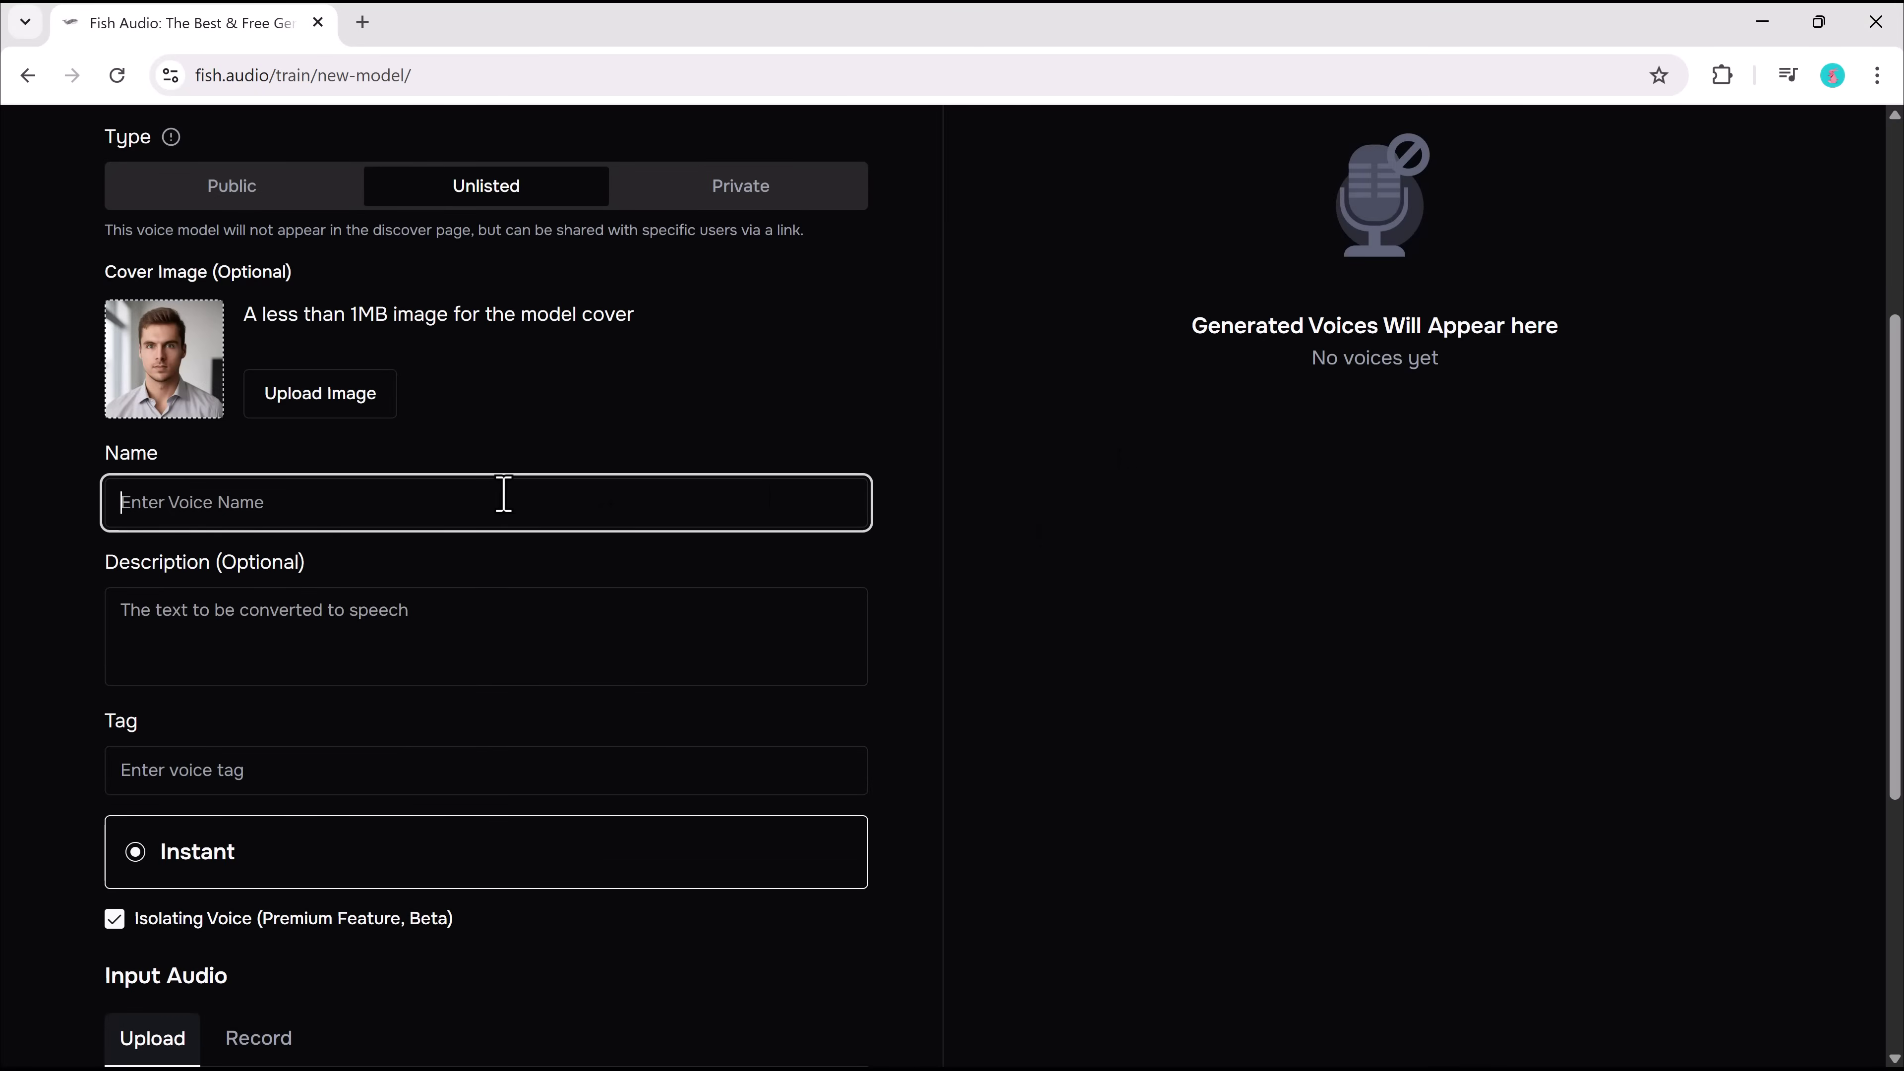
{"action": "type", "text": "Gohan"}
{"action": "left_click", "coordinate": [539, 624]}
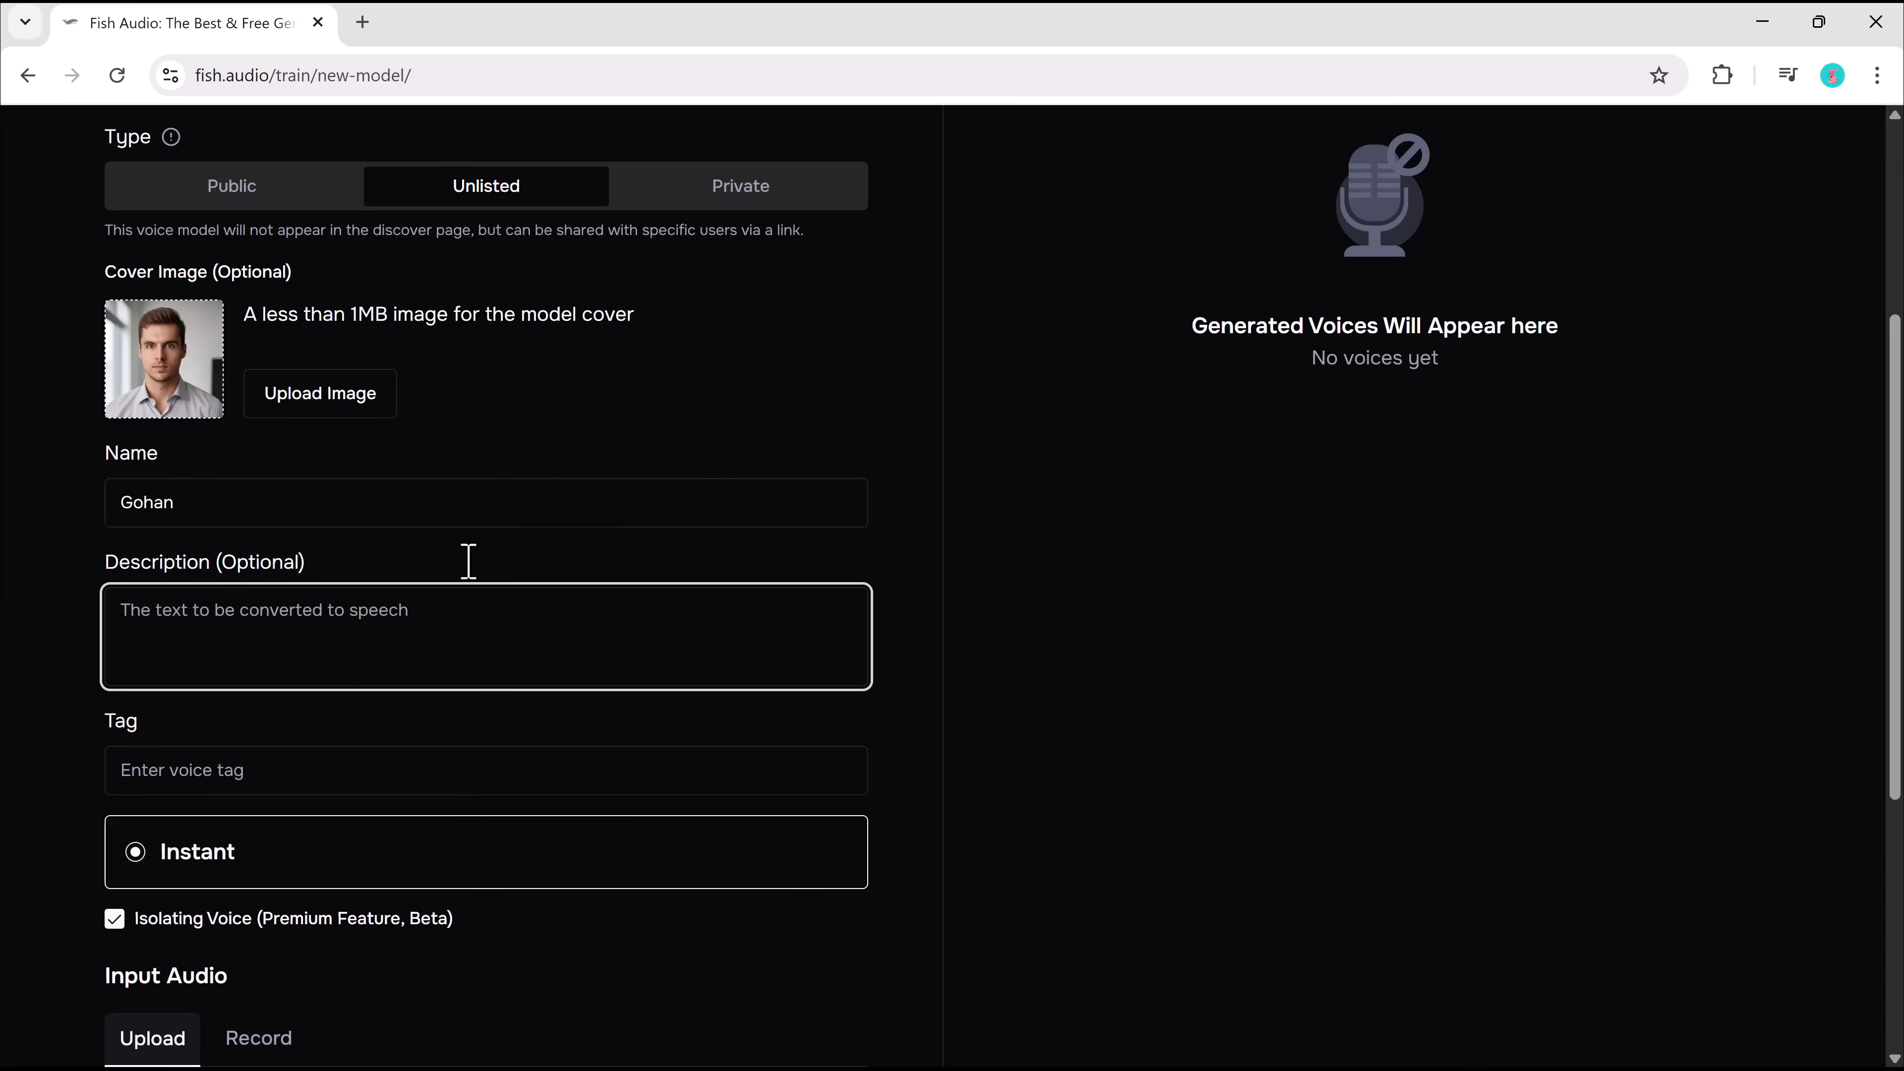
{"action": "scroll", "coordinate": [451, 545], "scroll_direction": "down", "scroll_amount": 5}
Upload Audio.m4a as the voice sample, preview it briefly, and create the Gohan voice.
{"action": "scroll", "coordinate": [339, 610], "scroll_direction": "down", "scroll_amount": 2}
{"action": "left_click", "coordinate": [268, 632]}
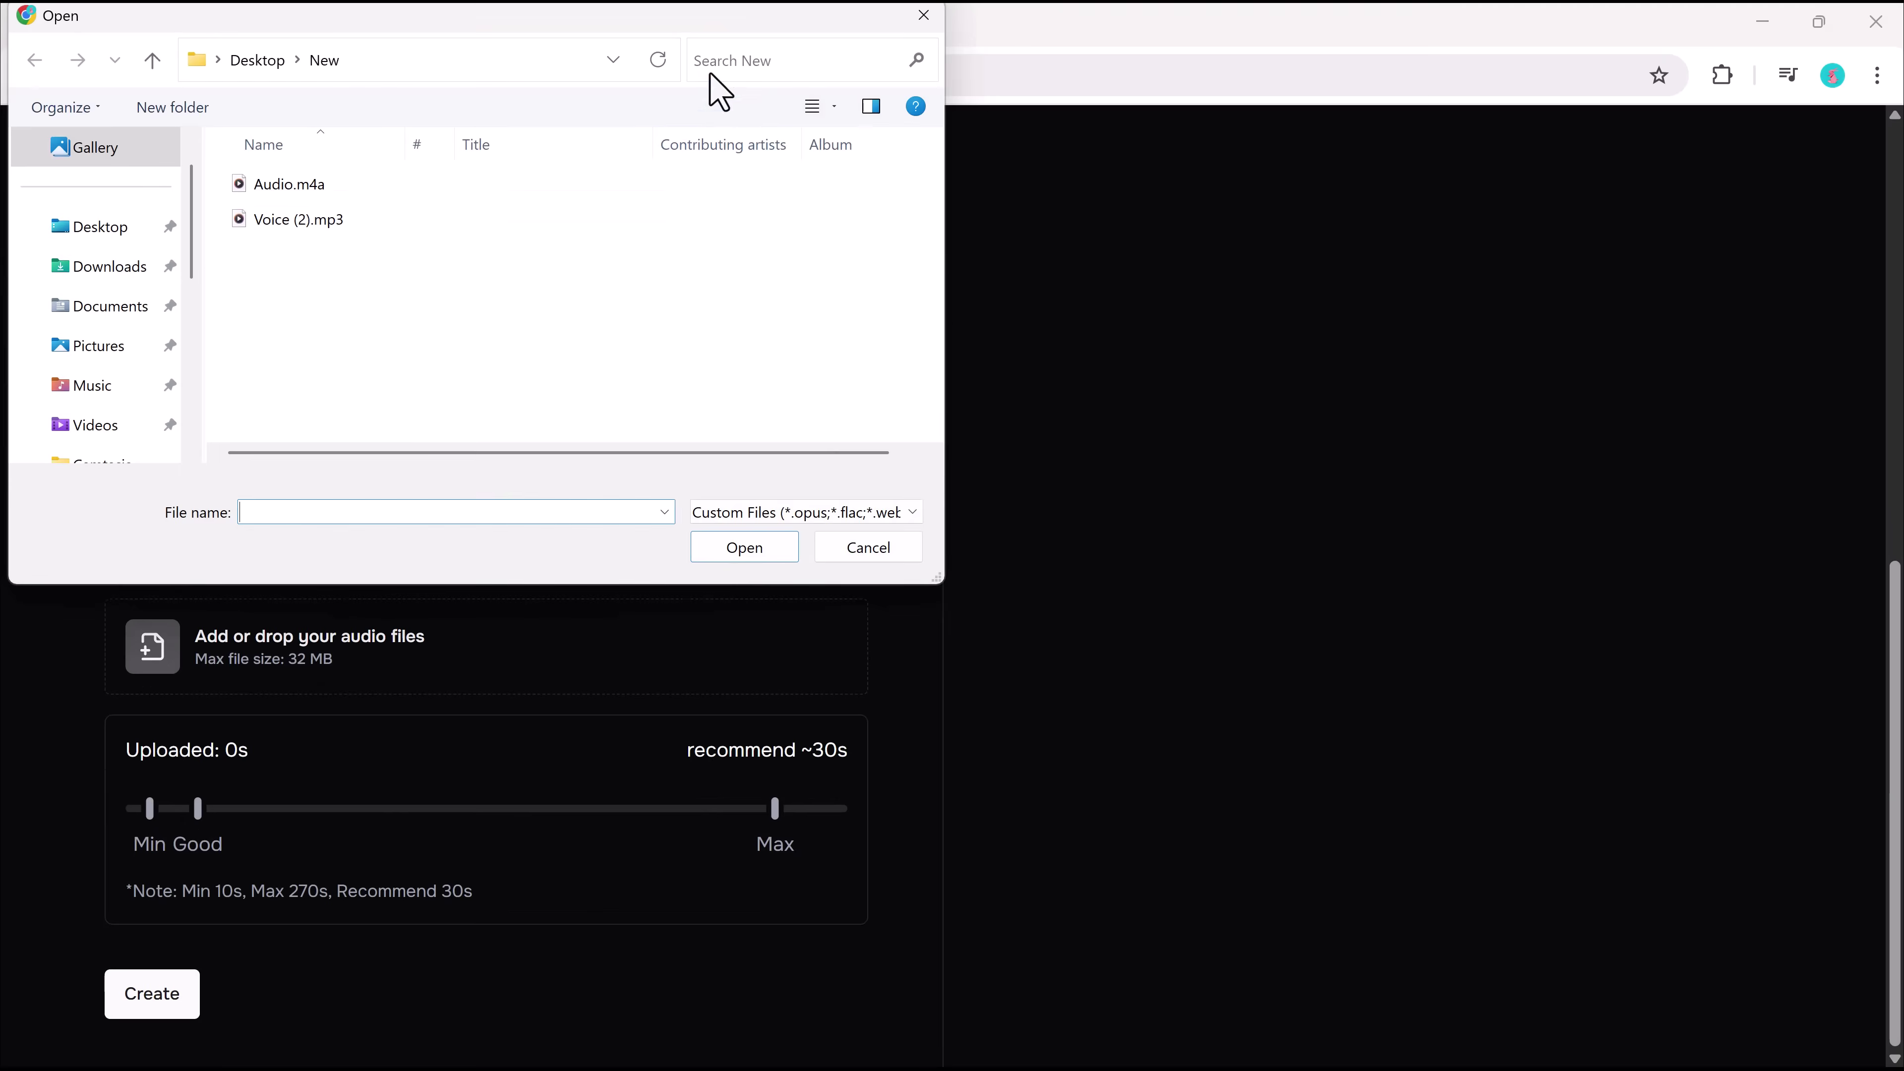
{"action": "double_click", "coordinate": [463, 185]}
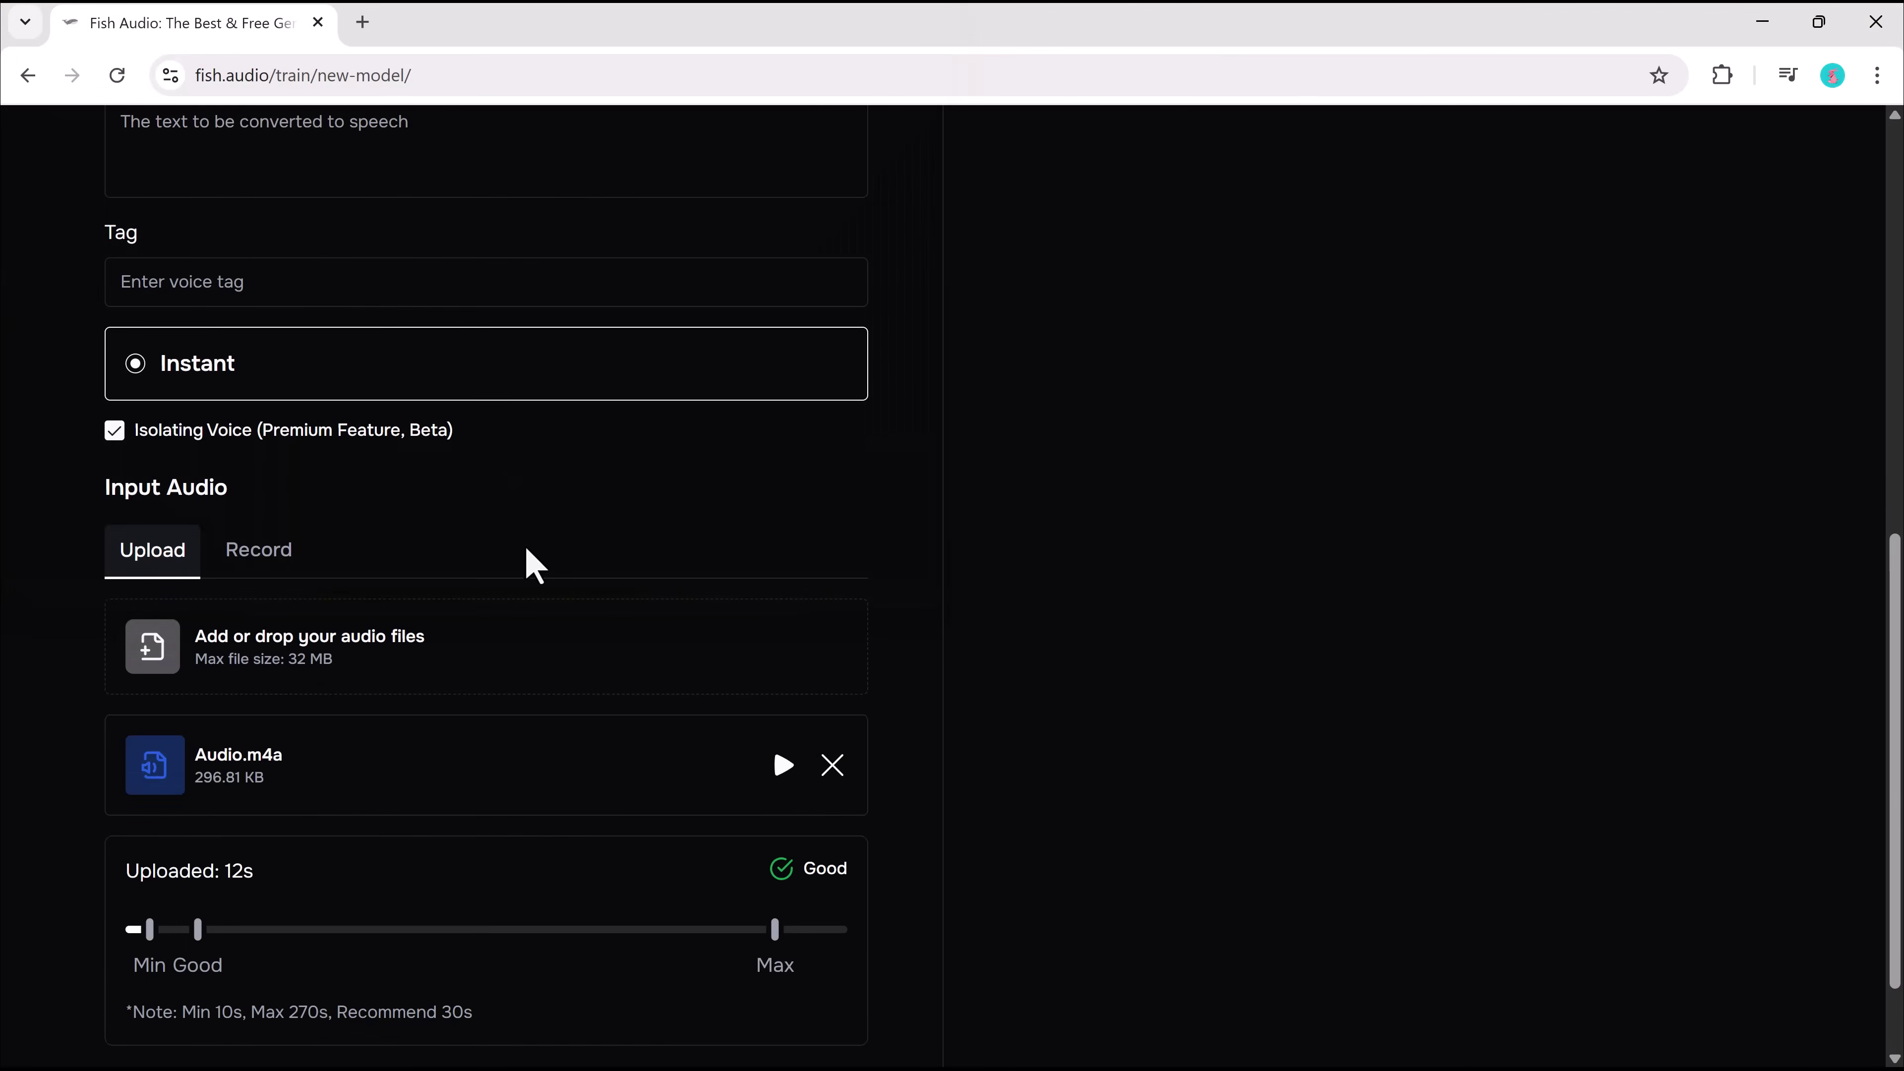
{"action": "scroll", "coordinate": [562, 557], "scroll_direction": "down", "scroll_amount": 2}
{"action": "left_click", "coordinate": [785, 654]}
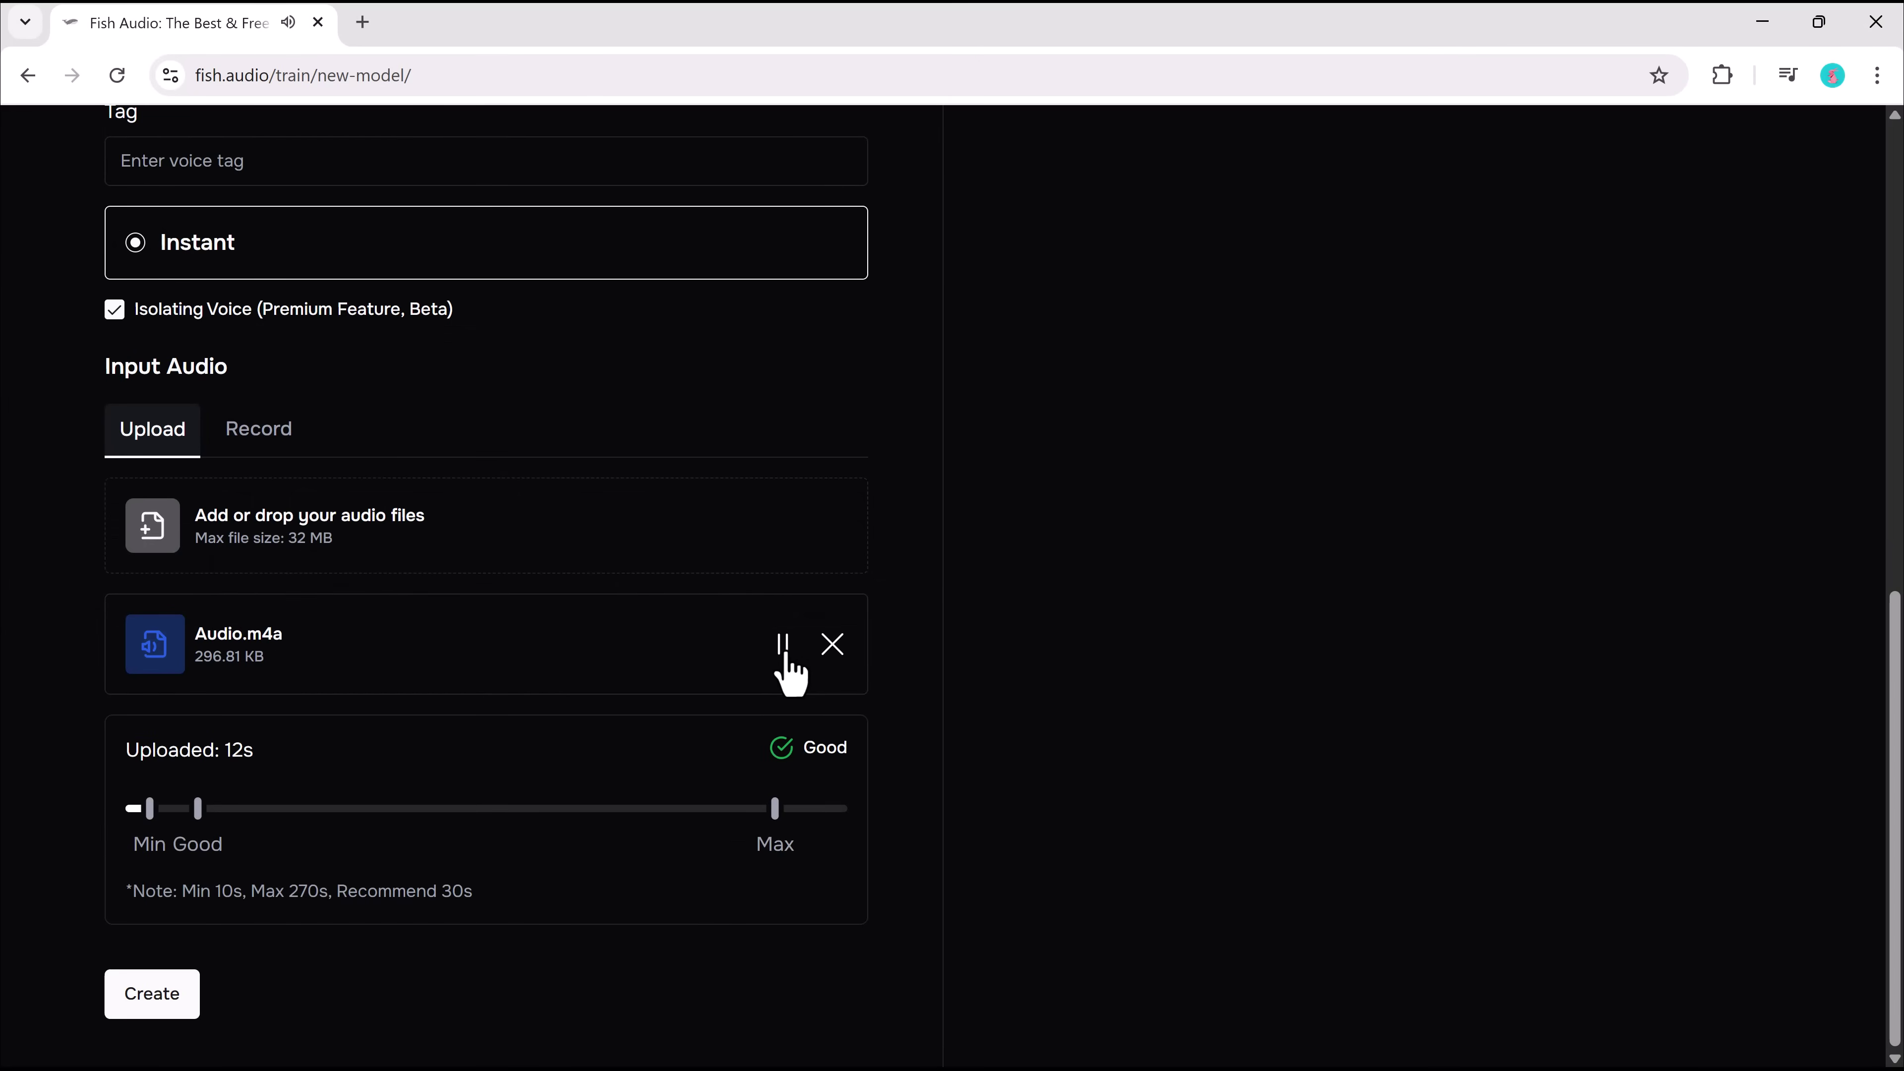
{"action": "left_click", "coordinate": [783, 646]}
{"action": "left_click", "coordinate": [167, 1001]}
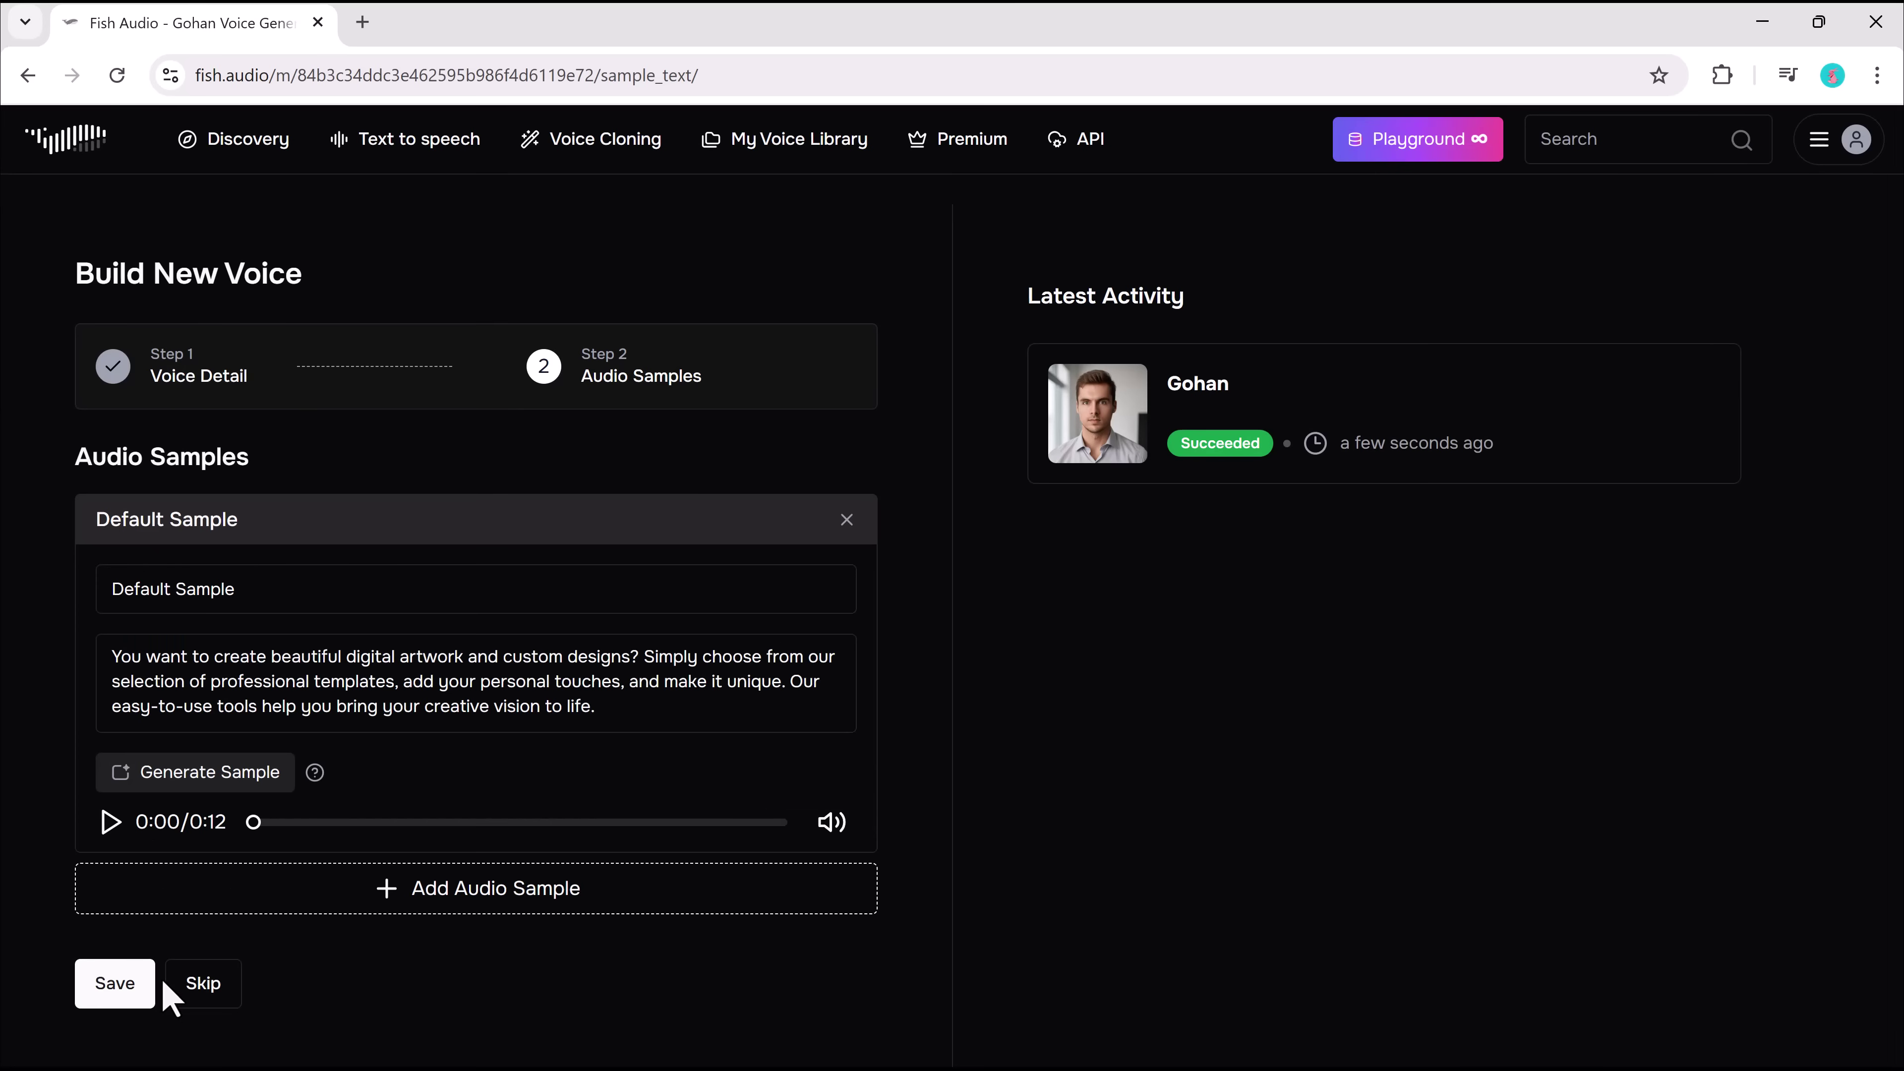
Play the Gohan voice's Default Sample through to its 0:12 end.
{"action": "left_click", "coordinate": [110, 821]}
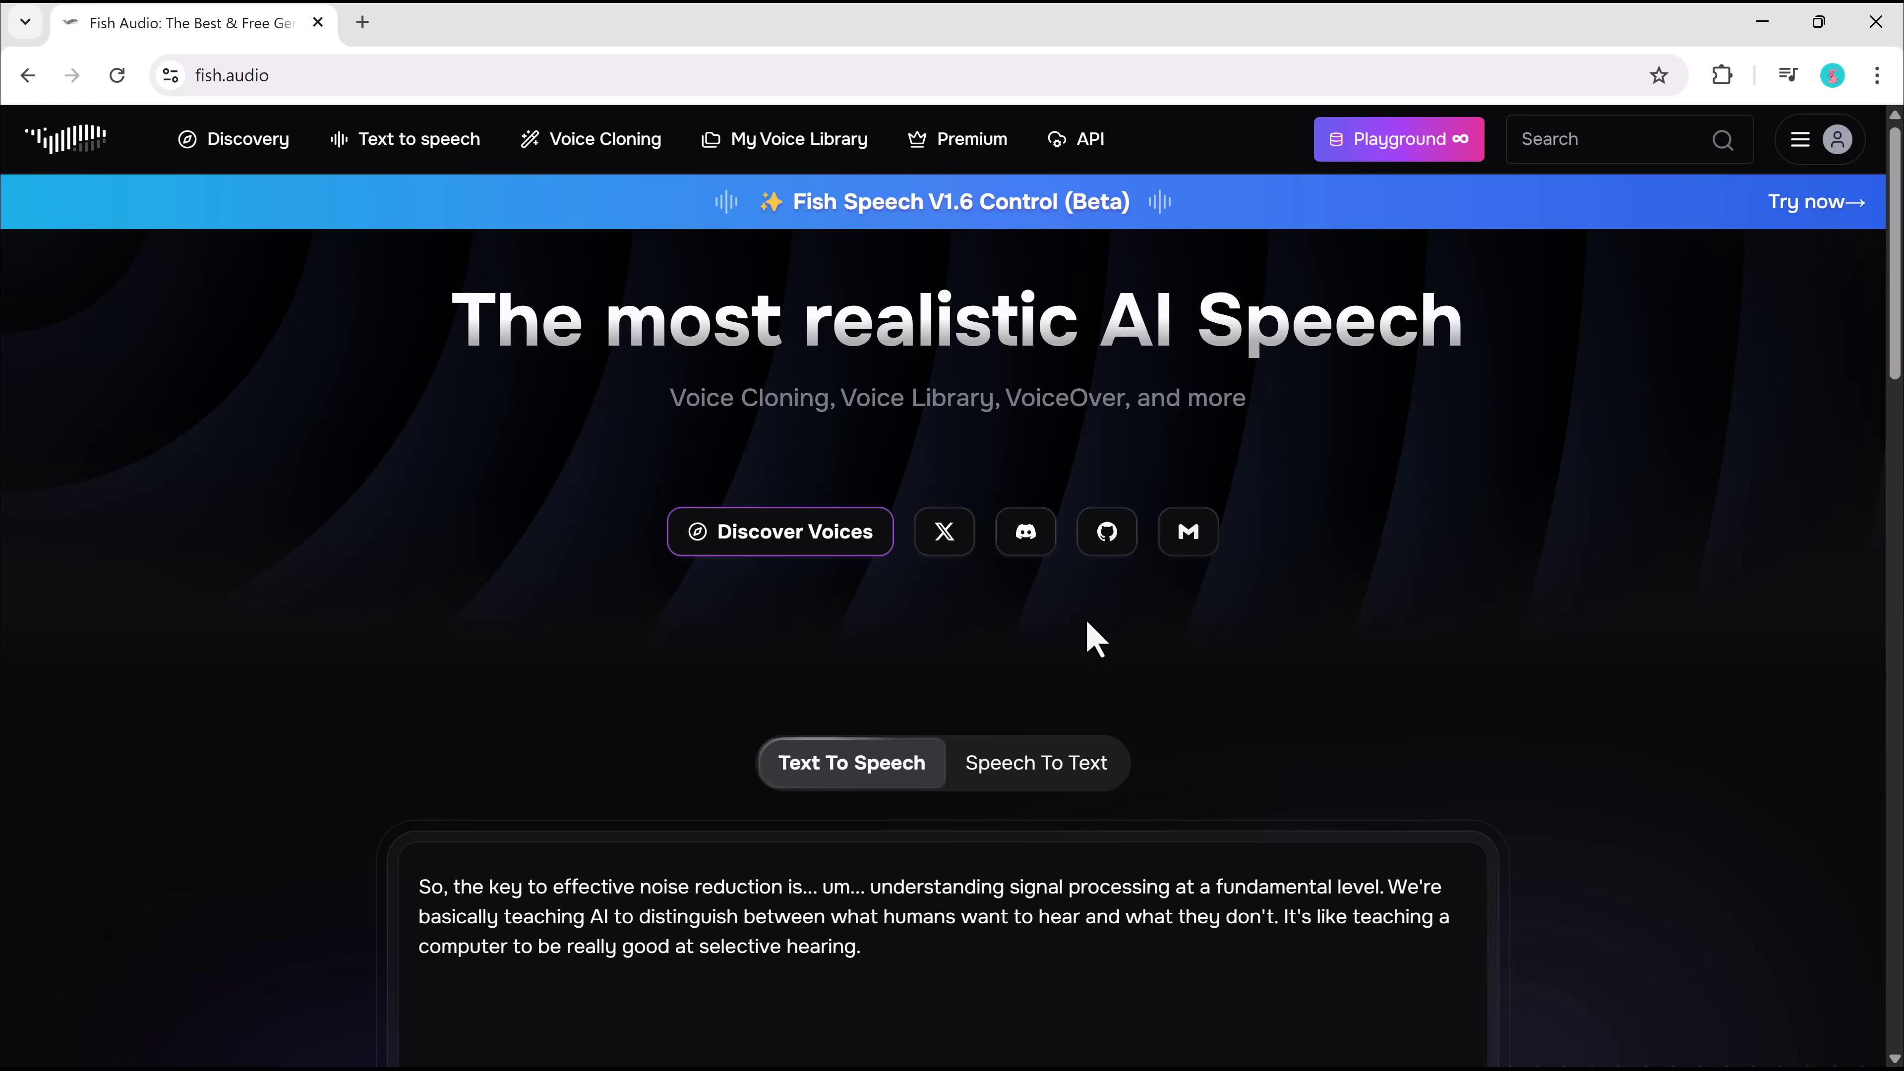
Play the homepage demo in the Elon Musk voice, then stop it.
{"action": "scroll", "coordinate": [1094, 634], "scroll_direction": "down", "scroll_amount": 2}
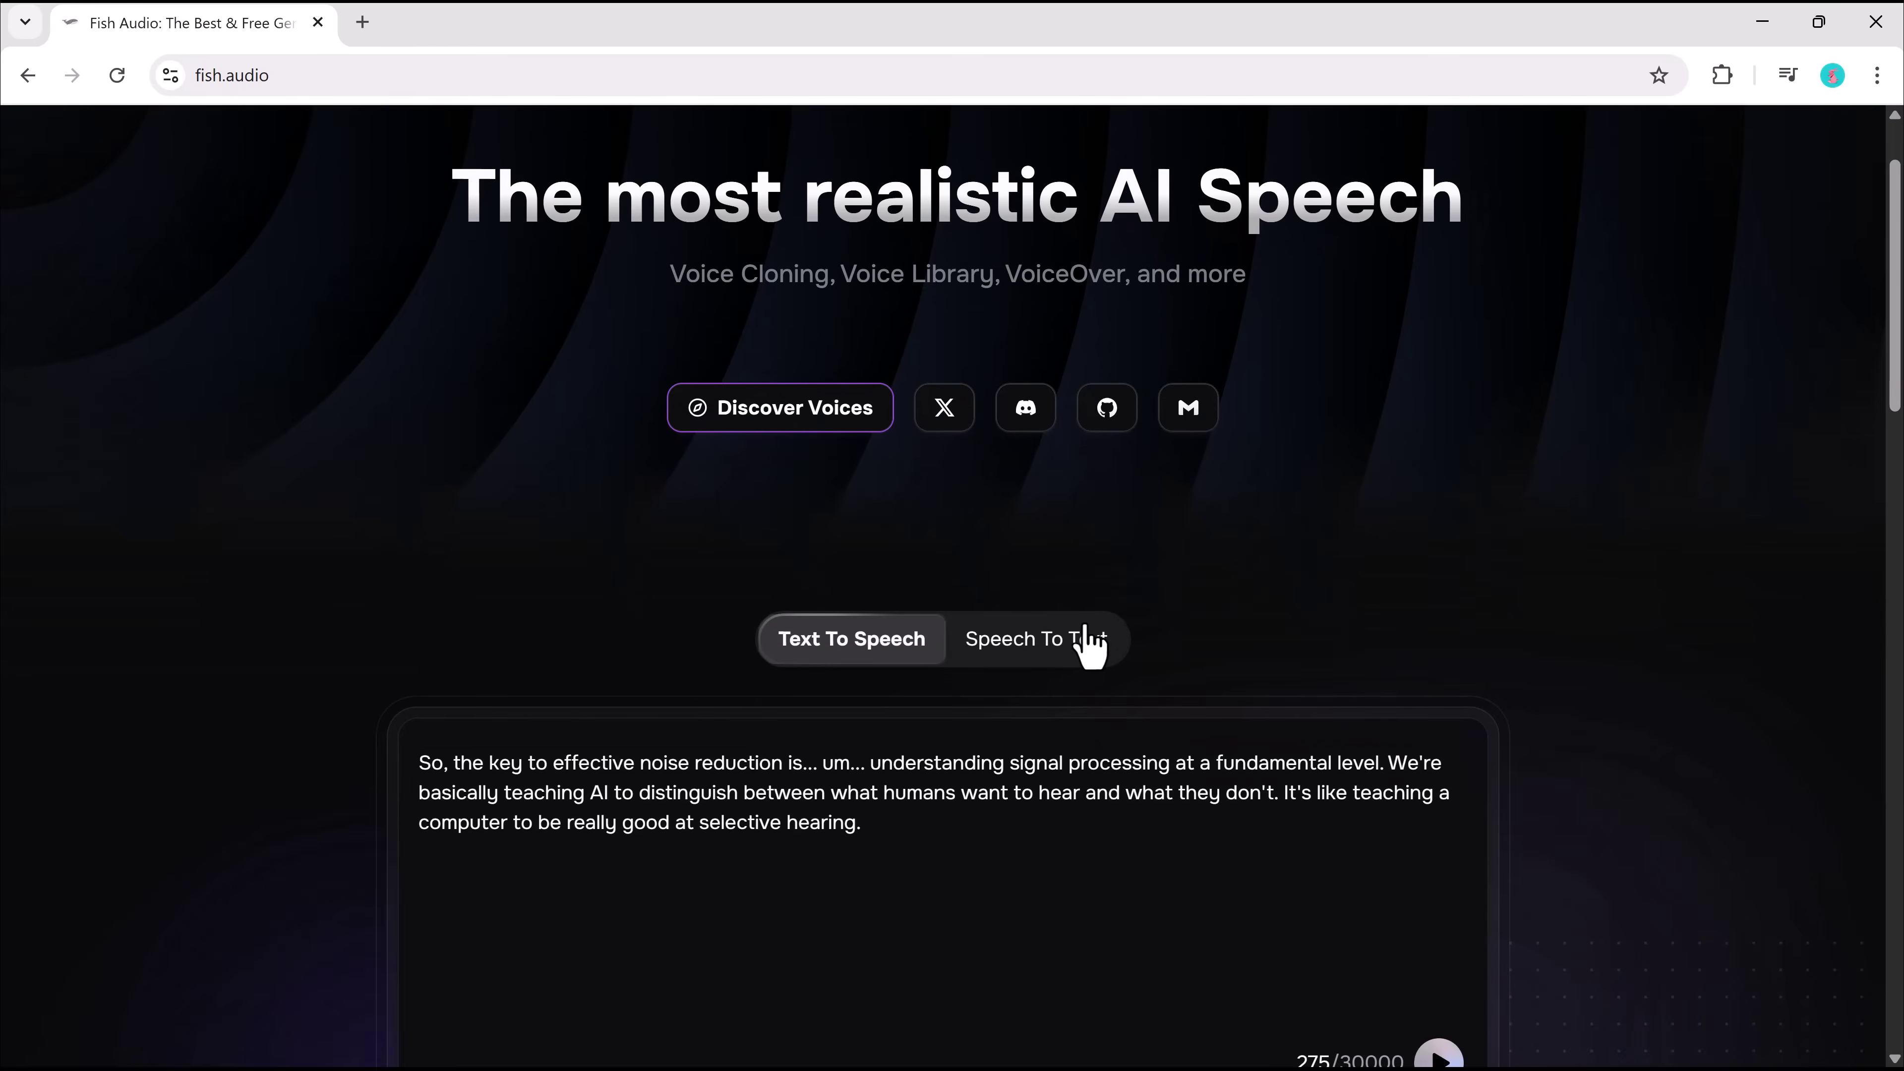
{"action": "scroll", "coordinate": [1091, 645], "scroll_direction": "down", "scroll_amount": 5}
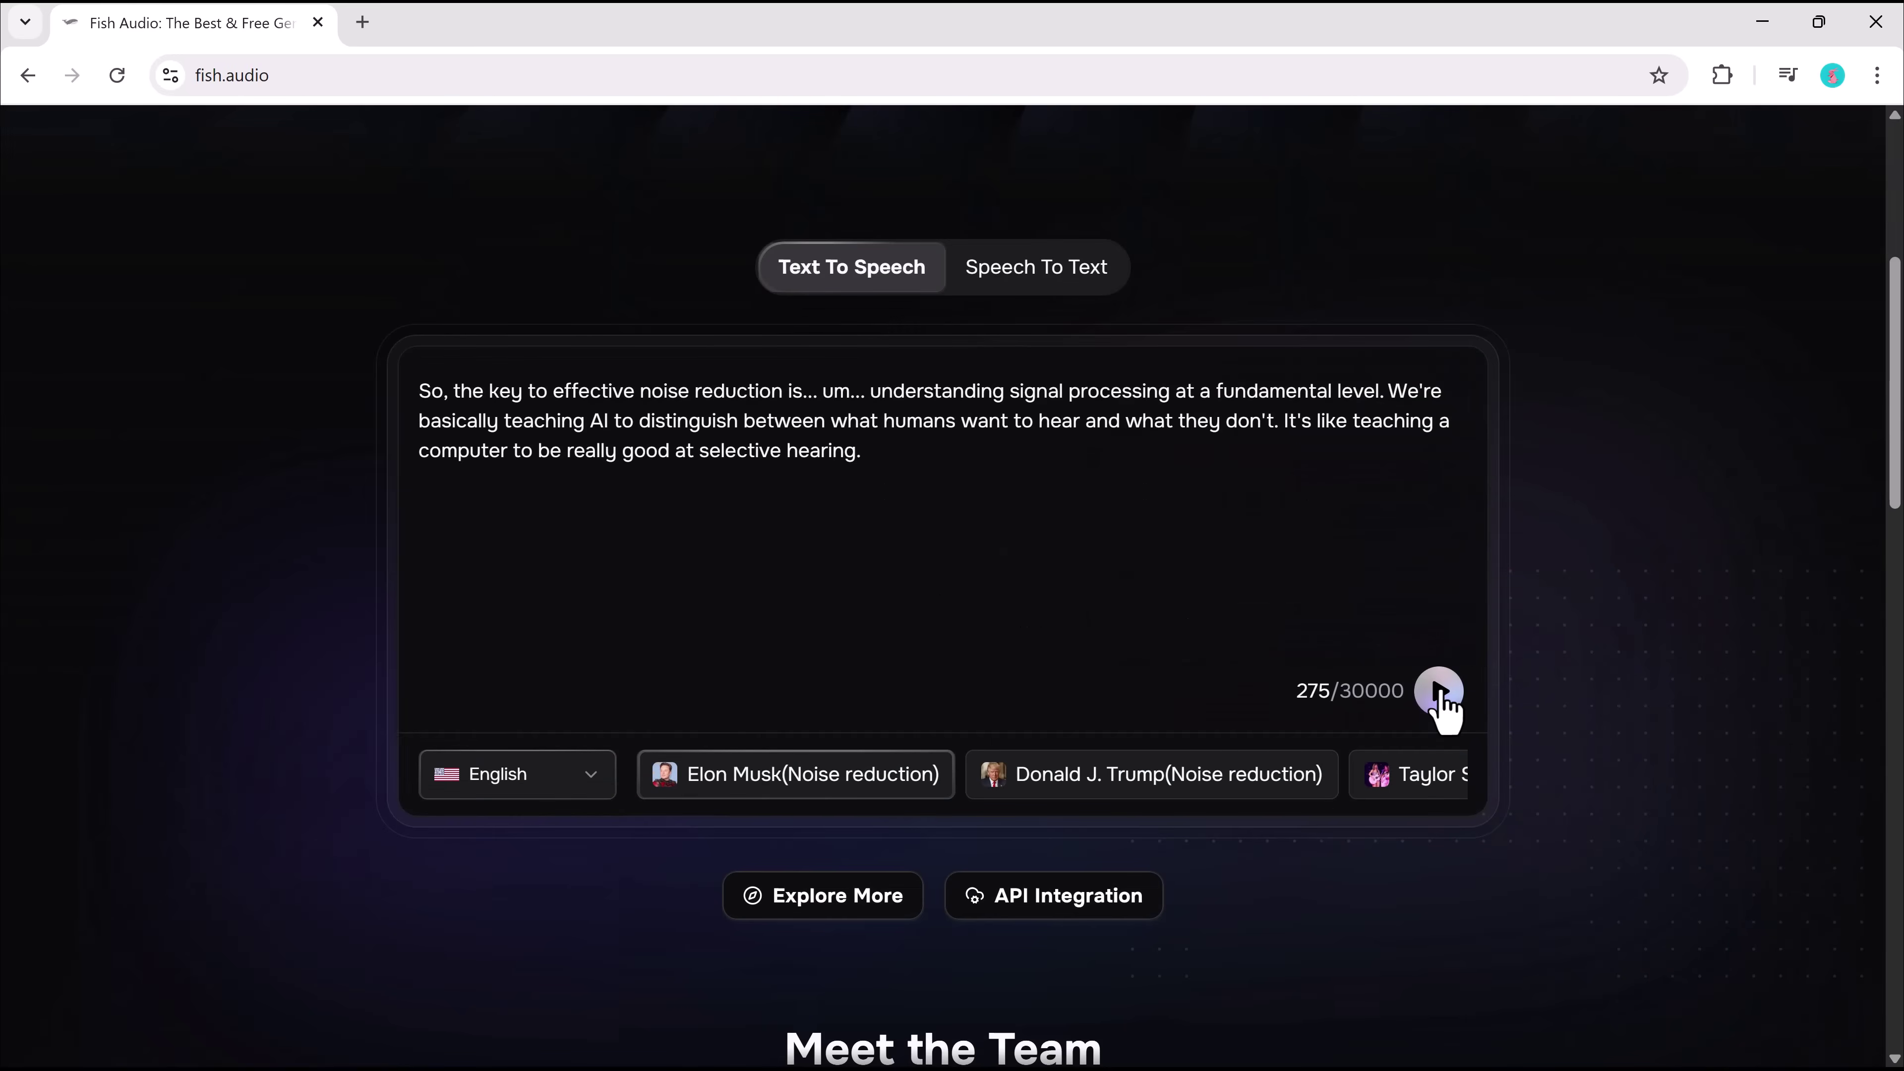
{"action": "left_click", "coordinate": [1440, 693]}
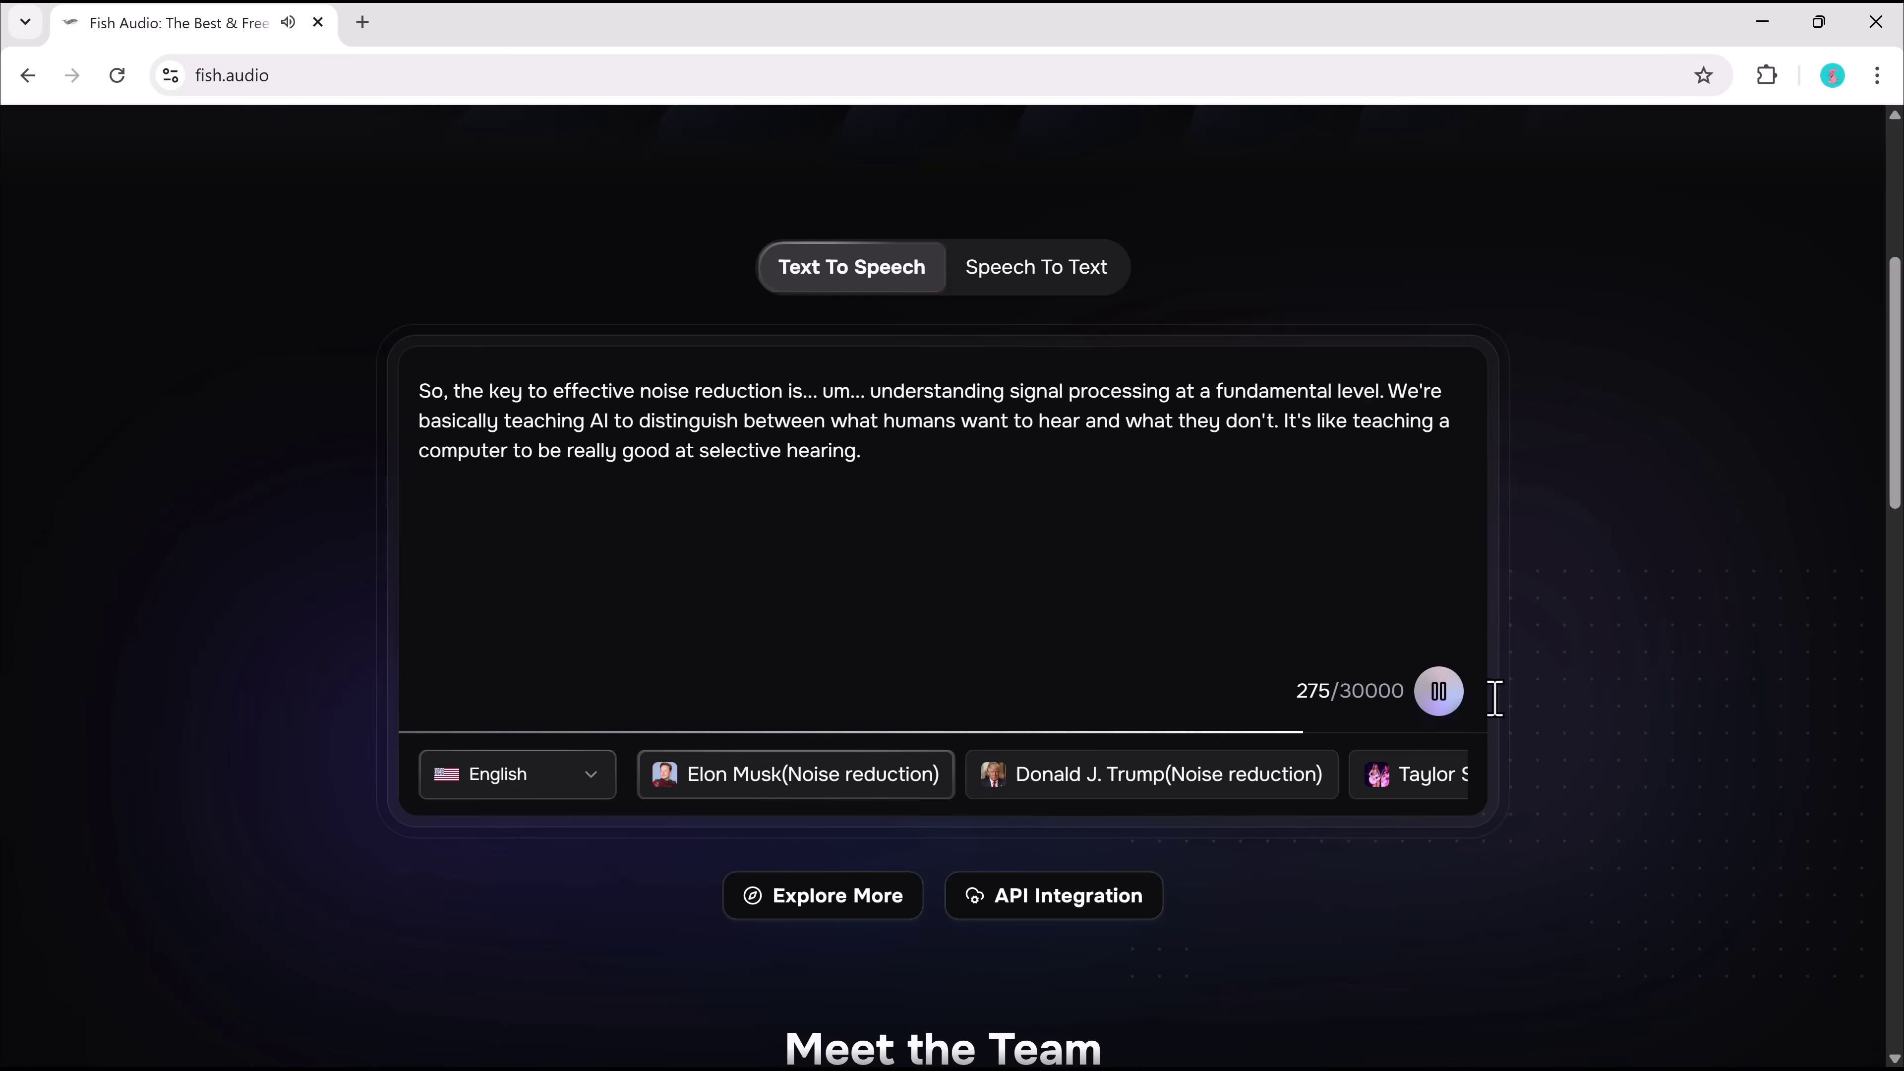
{"action": "left_click", "coordinate": [1441, 694]}
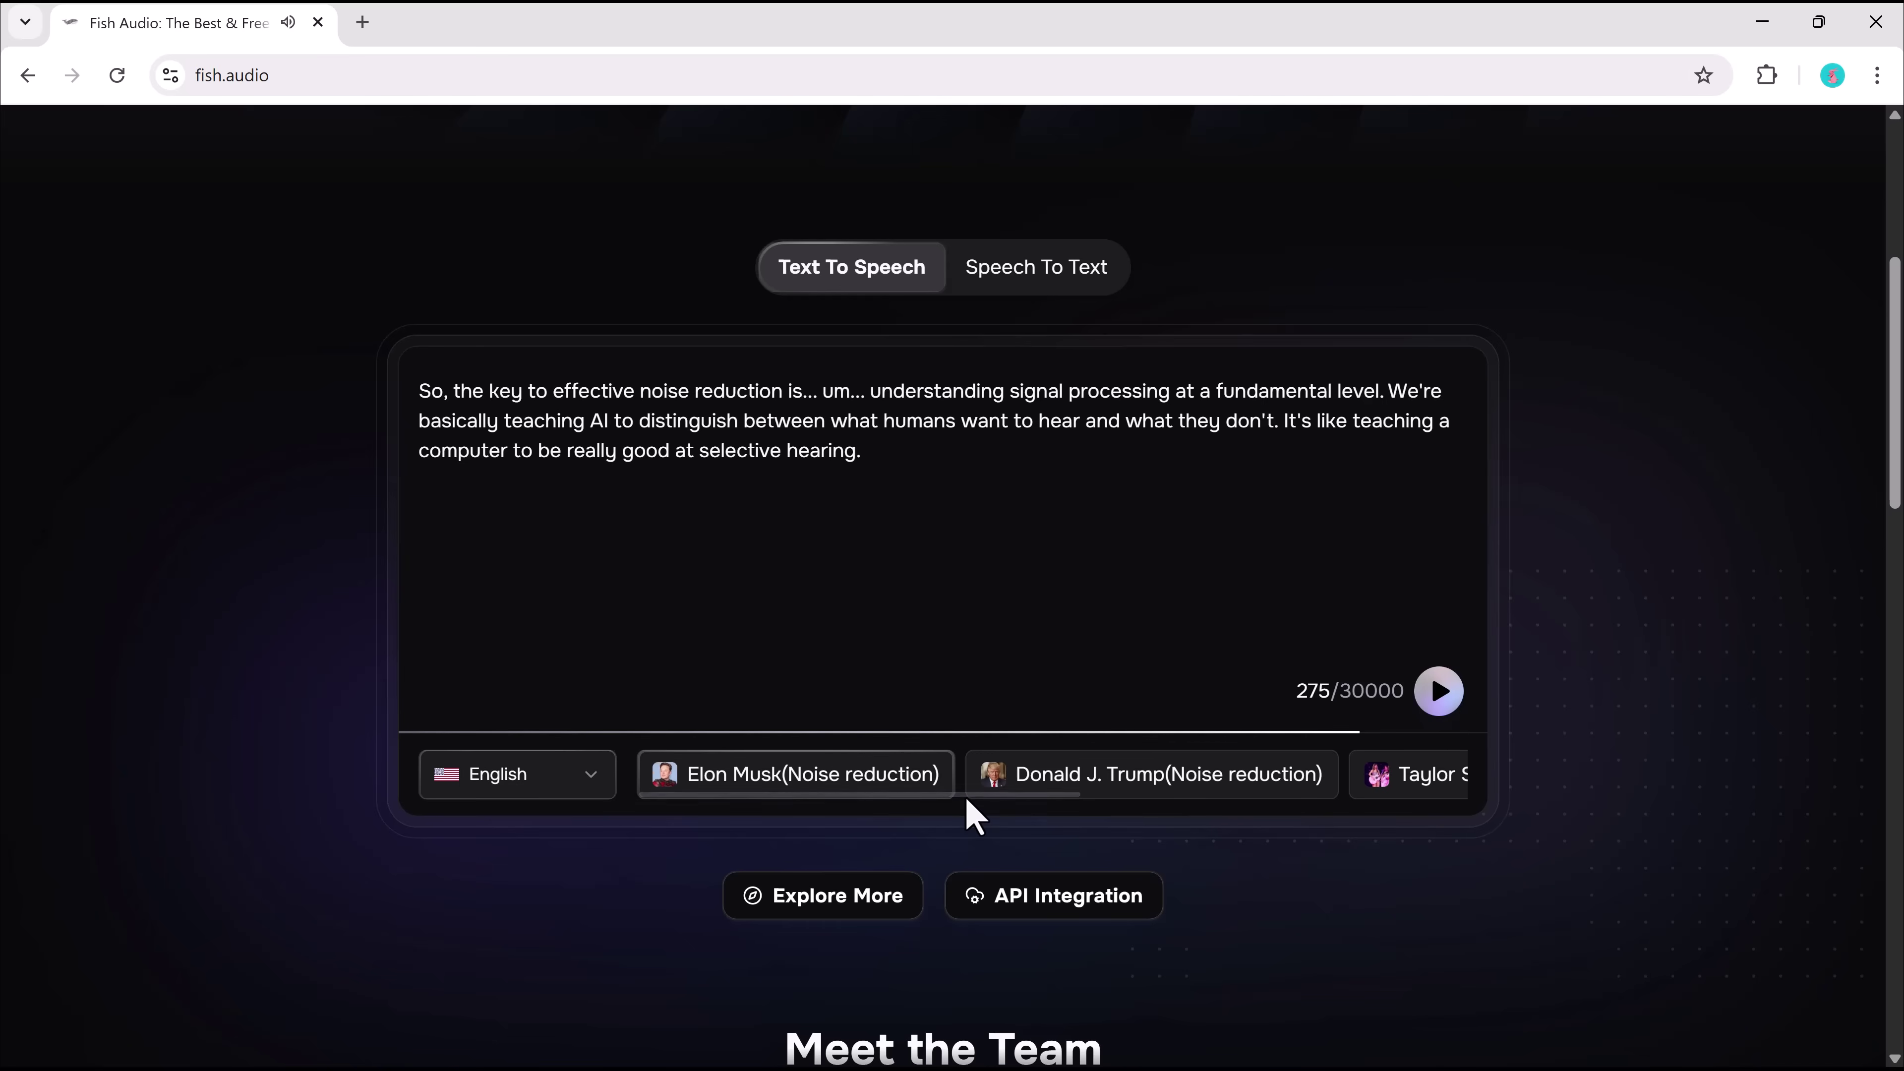
Switch the demo to the Donald J. Trump voice and play part of its sample.
{"action": "left_click", "coordinate": [1018, 788]}
{"action": "left_click", "coordinate": [1439, 698]}
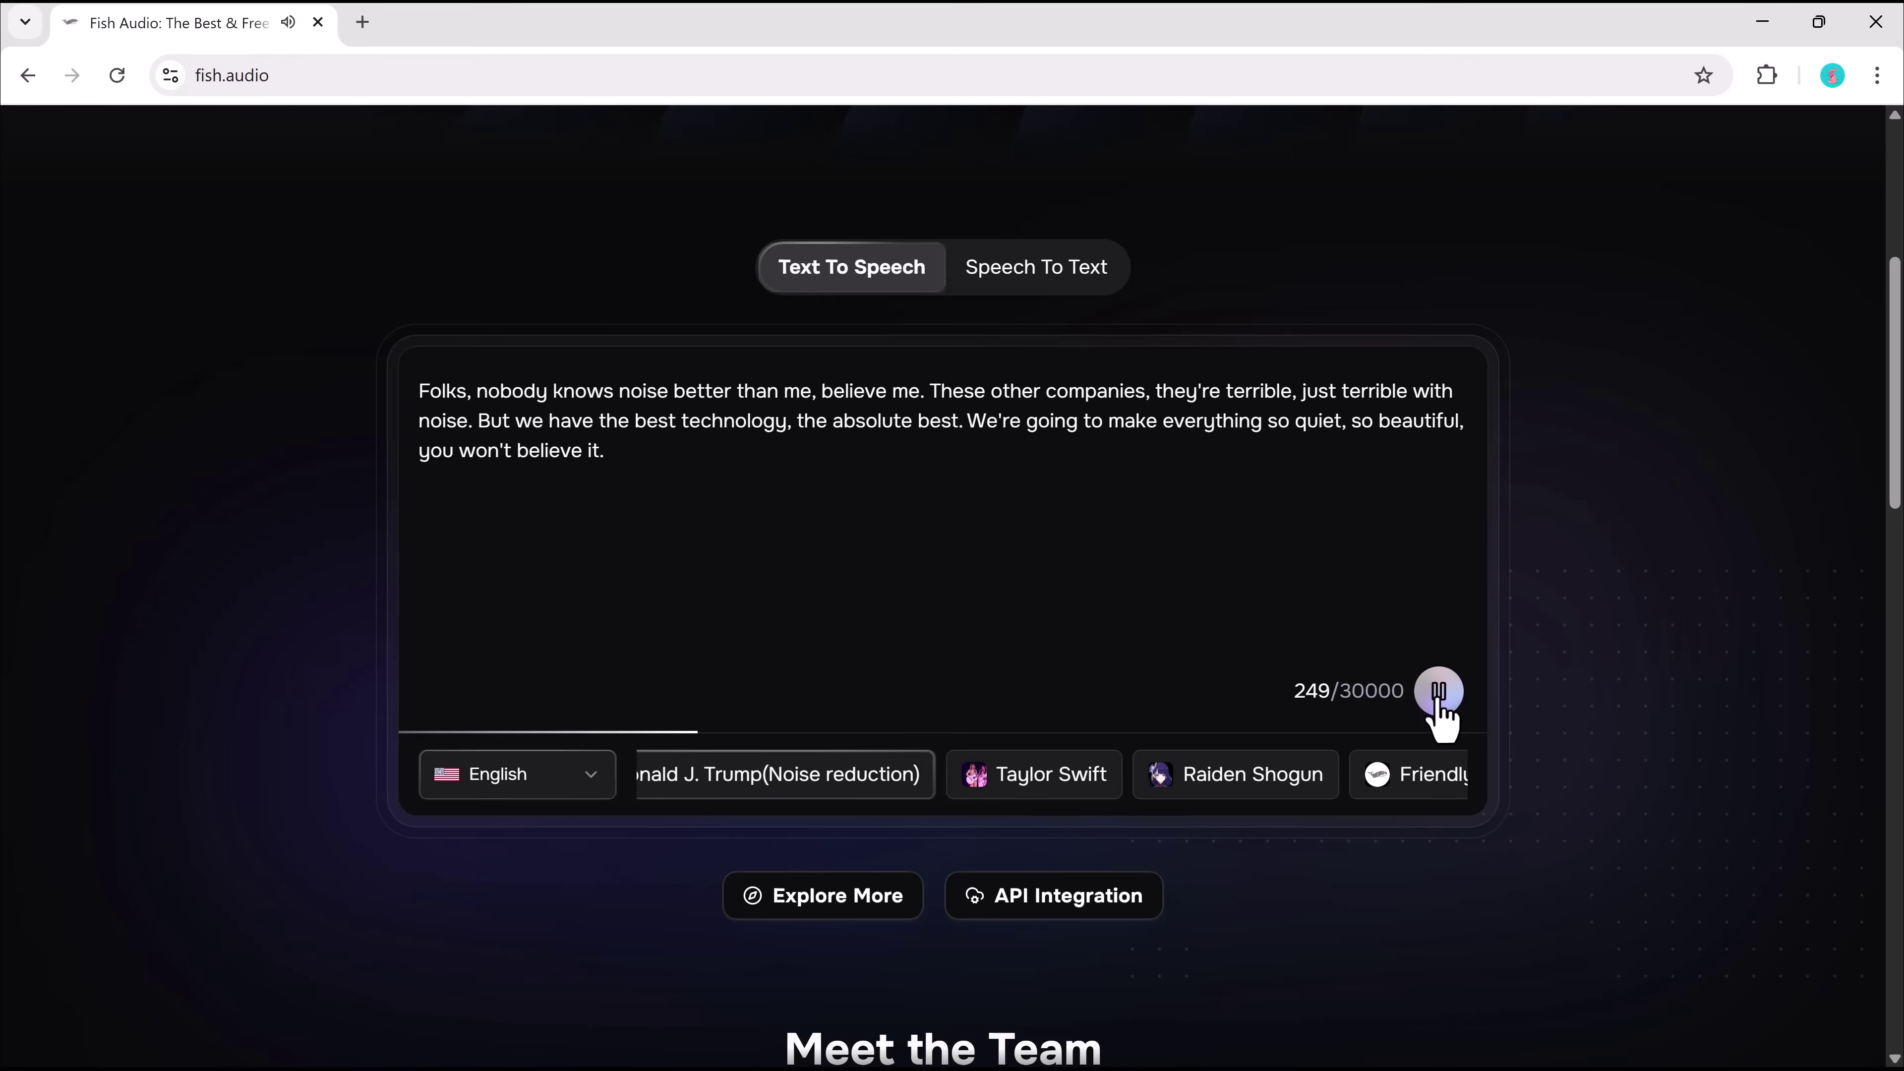
{"action": "left_click", "coordinate": [1437, 697]}
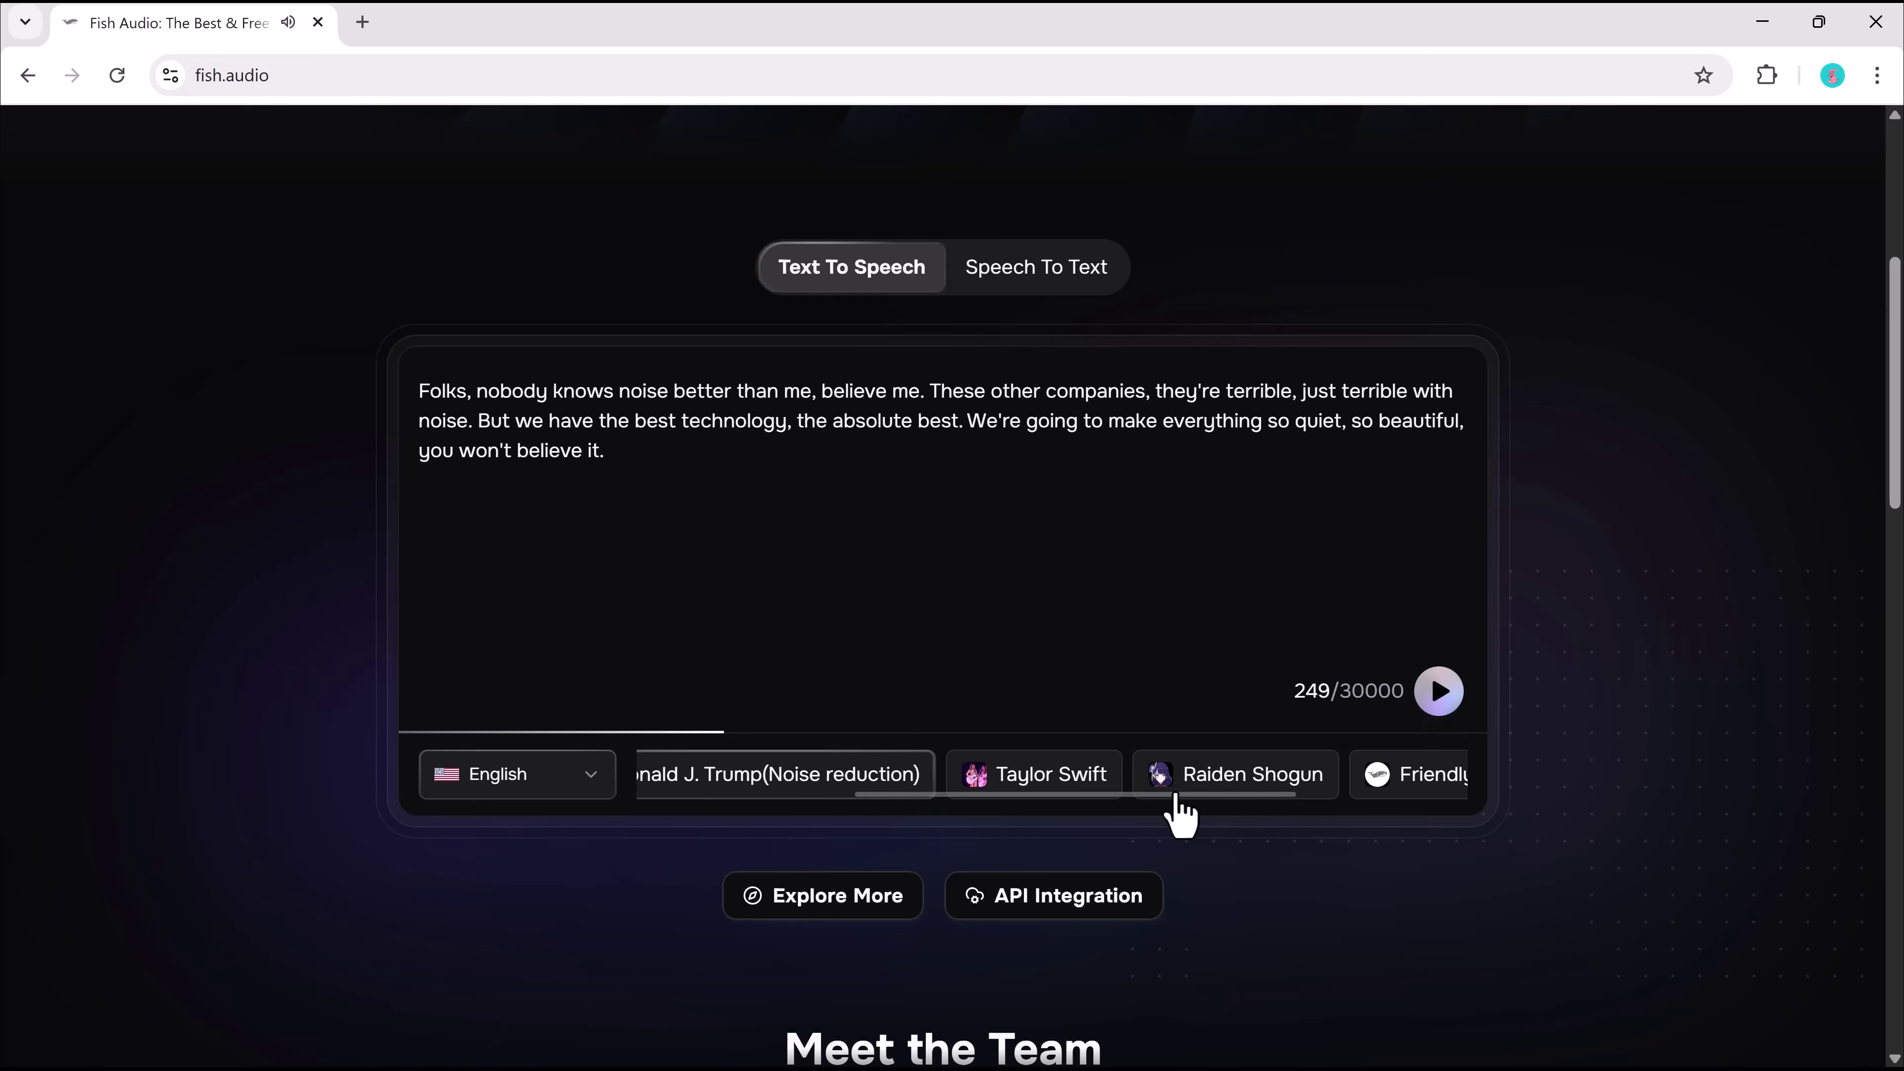
{"action": "scroll", "coordinate": [1419, 791], "scroll_direction": "right", "scroll_amount": 5}
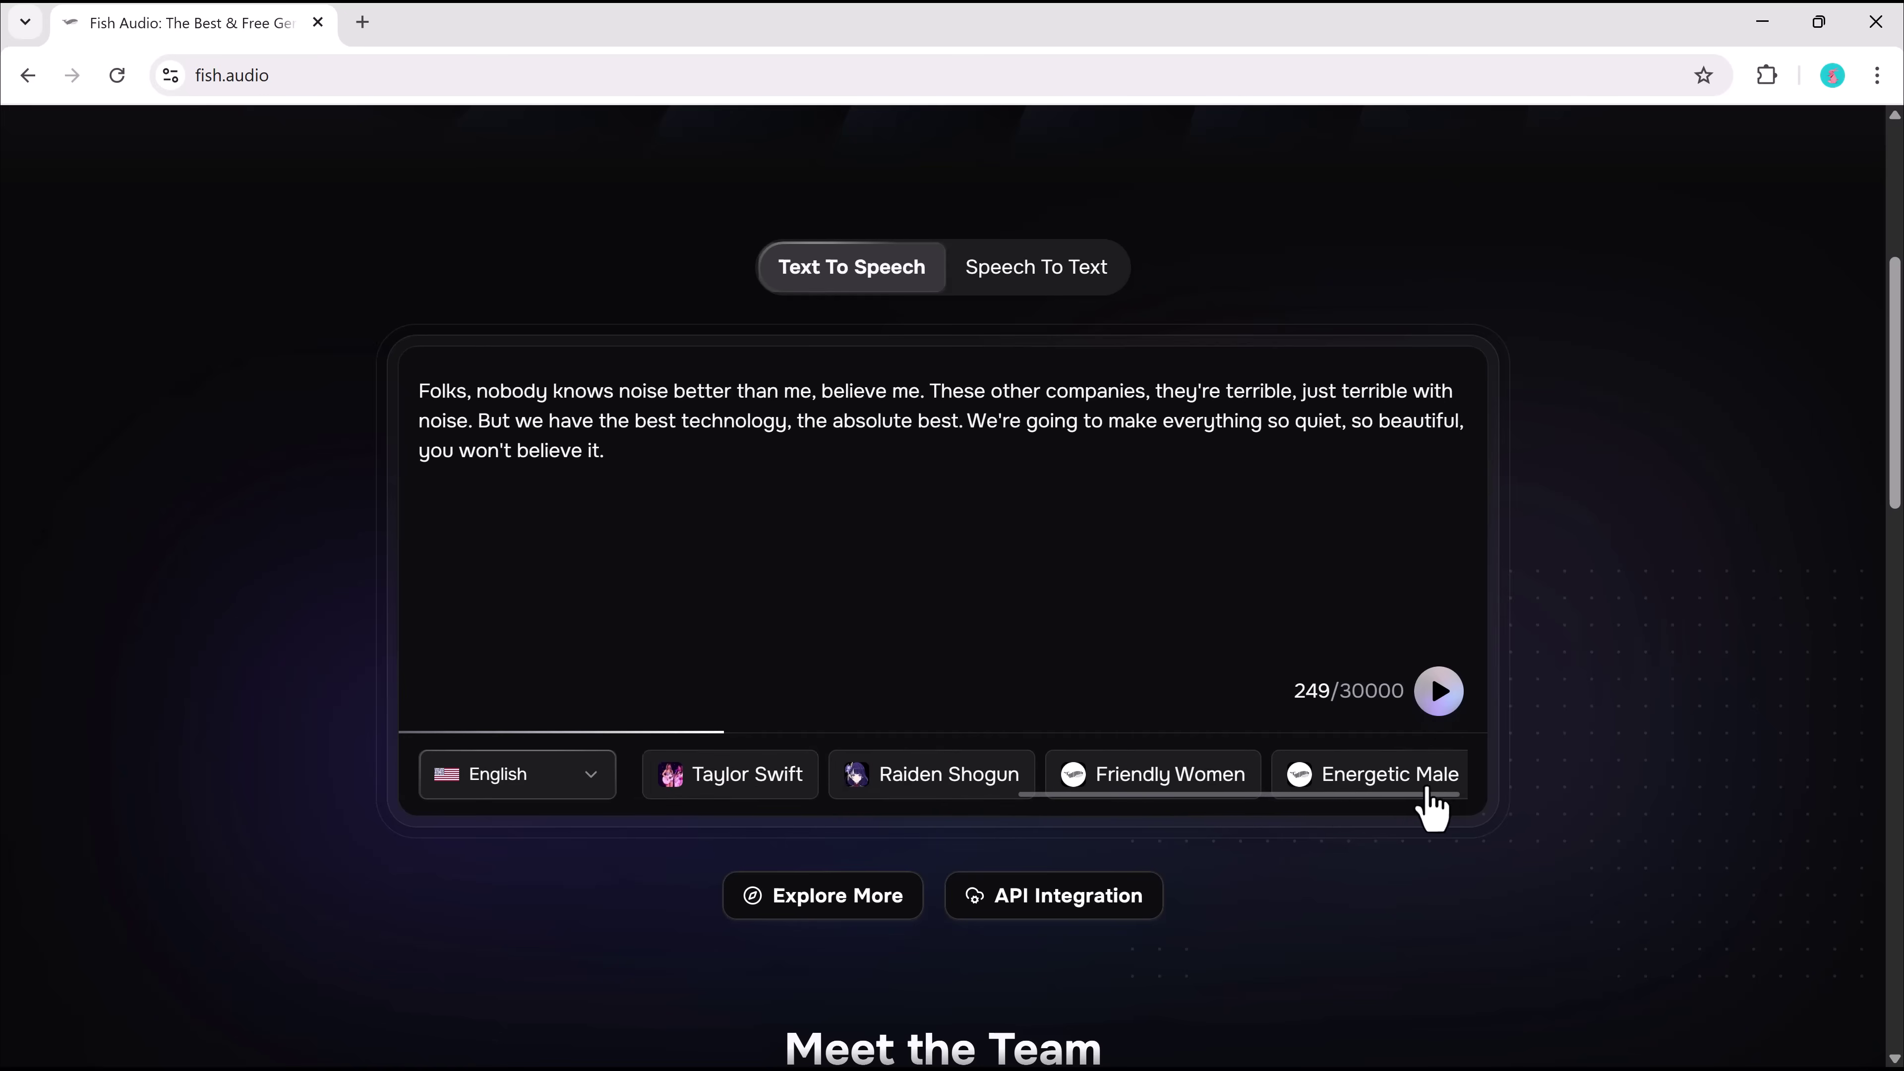
Play part of the Fish Speech 1.5 script in the Friendly Women voice, then pause it.
{"action": "left_click", "coordinate": [1177, 785]}
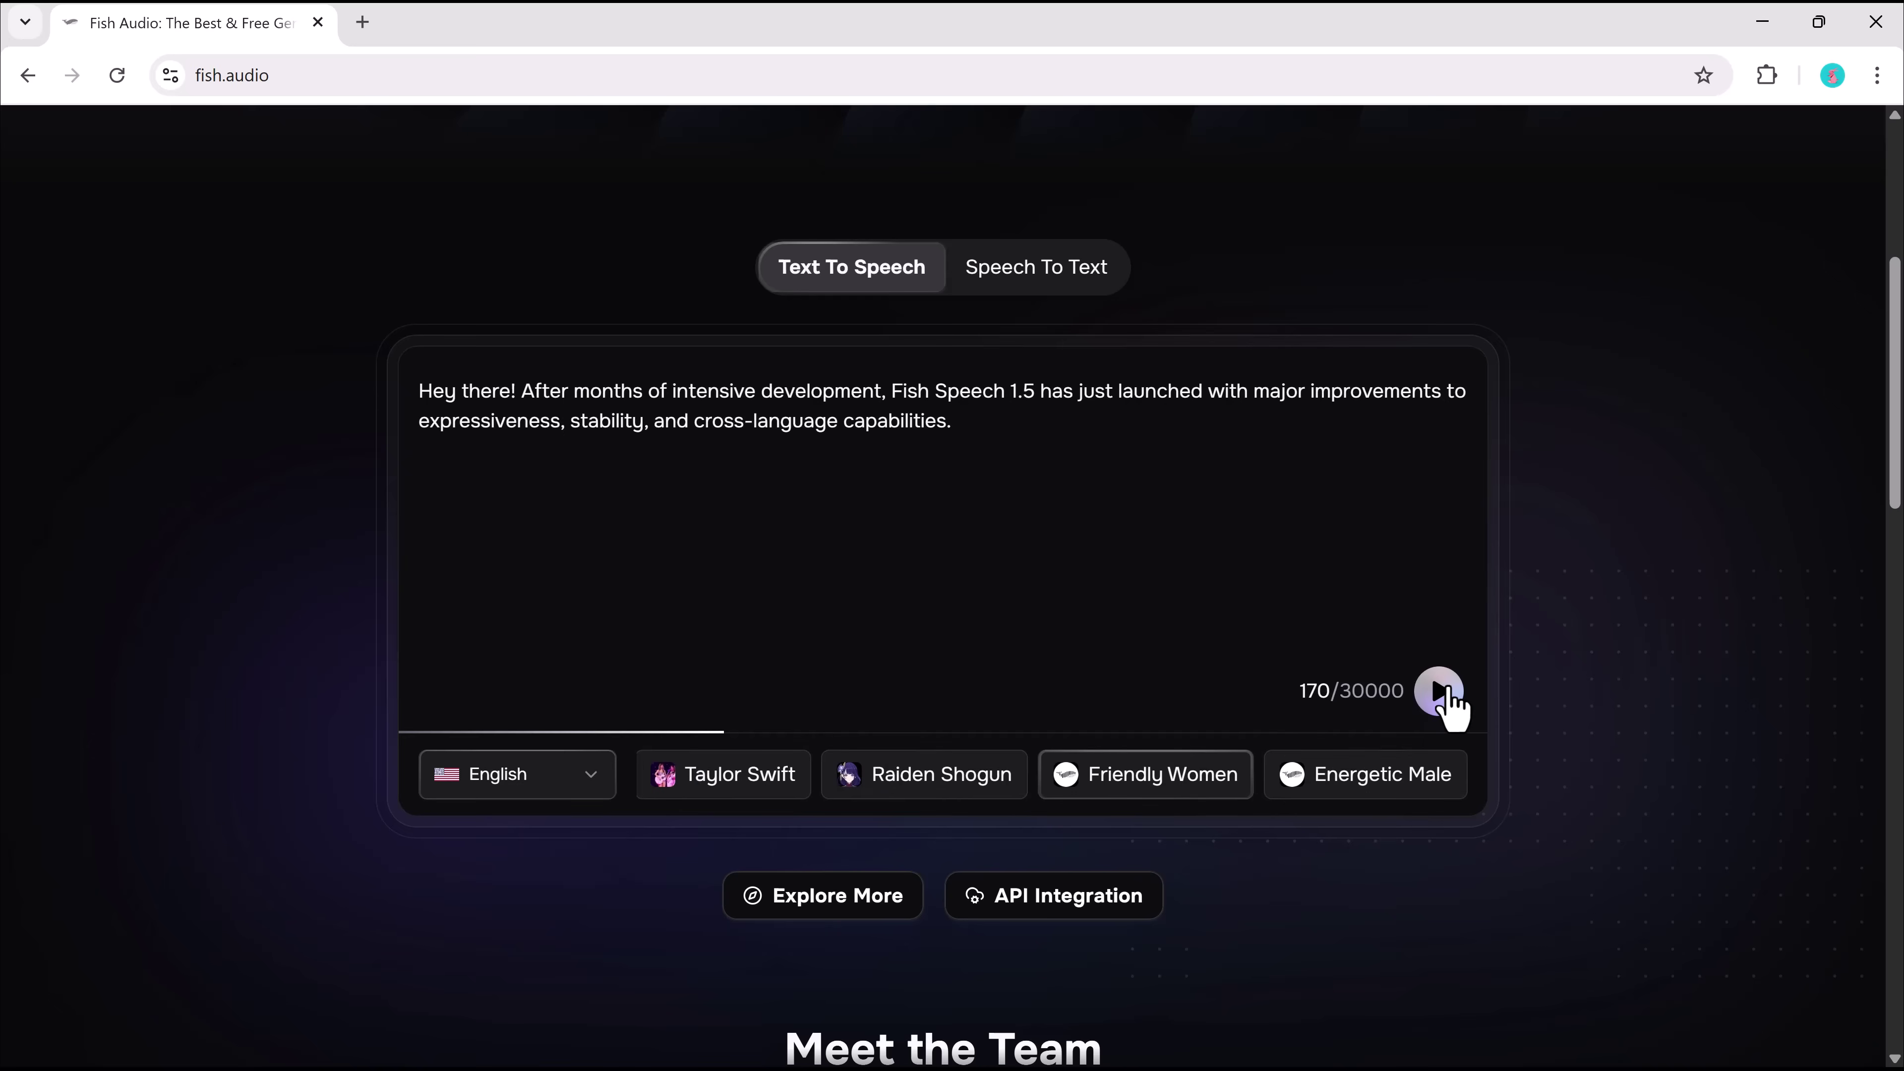
{"action": "left_click", "coordinate": [1443, 694]}
{"action": "left_click", "coordinate": [1441, 693]}
{"action": "scroll", "coordinate": [1224, 655], "scroll_direction": "down", "scroll_amount": 6}
{"action": "scroll", "coordinate": [1222, 679], "scroll_direction": "down", "scroll_amount": 15}
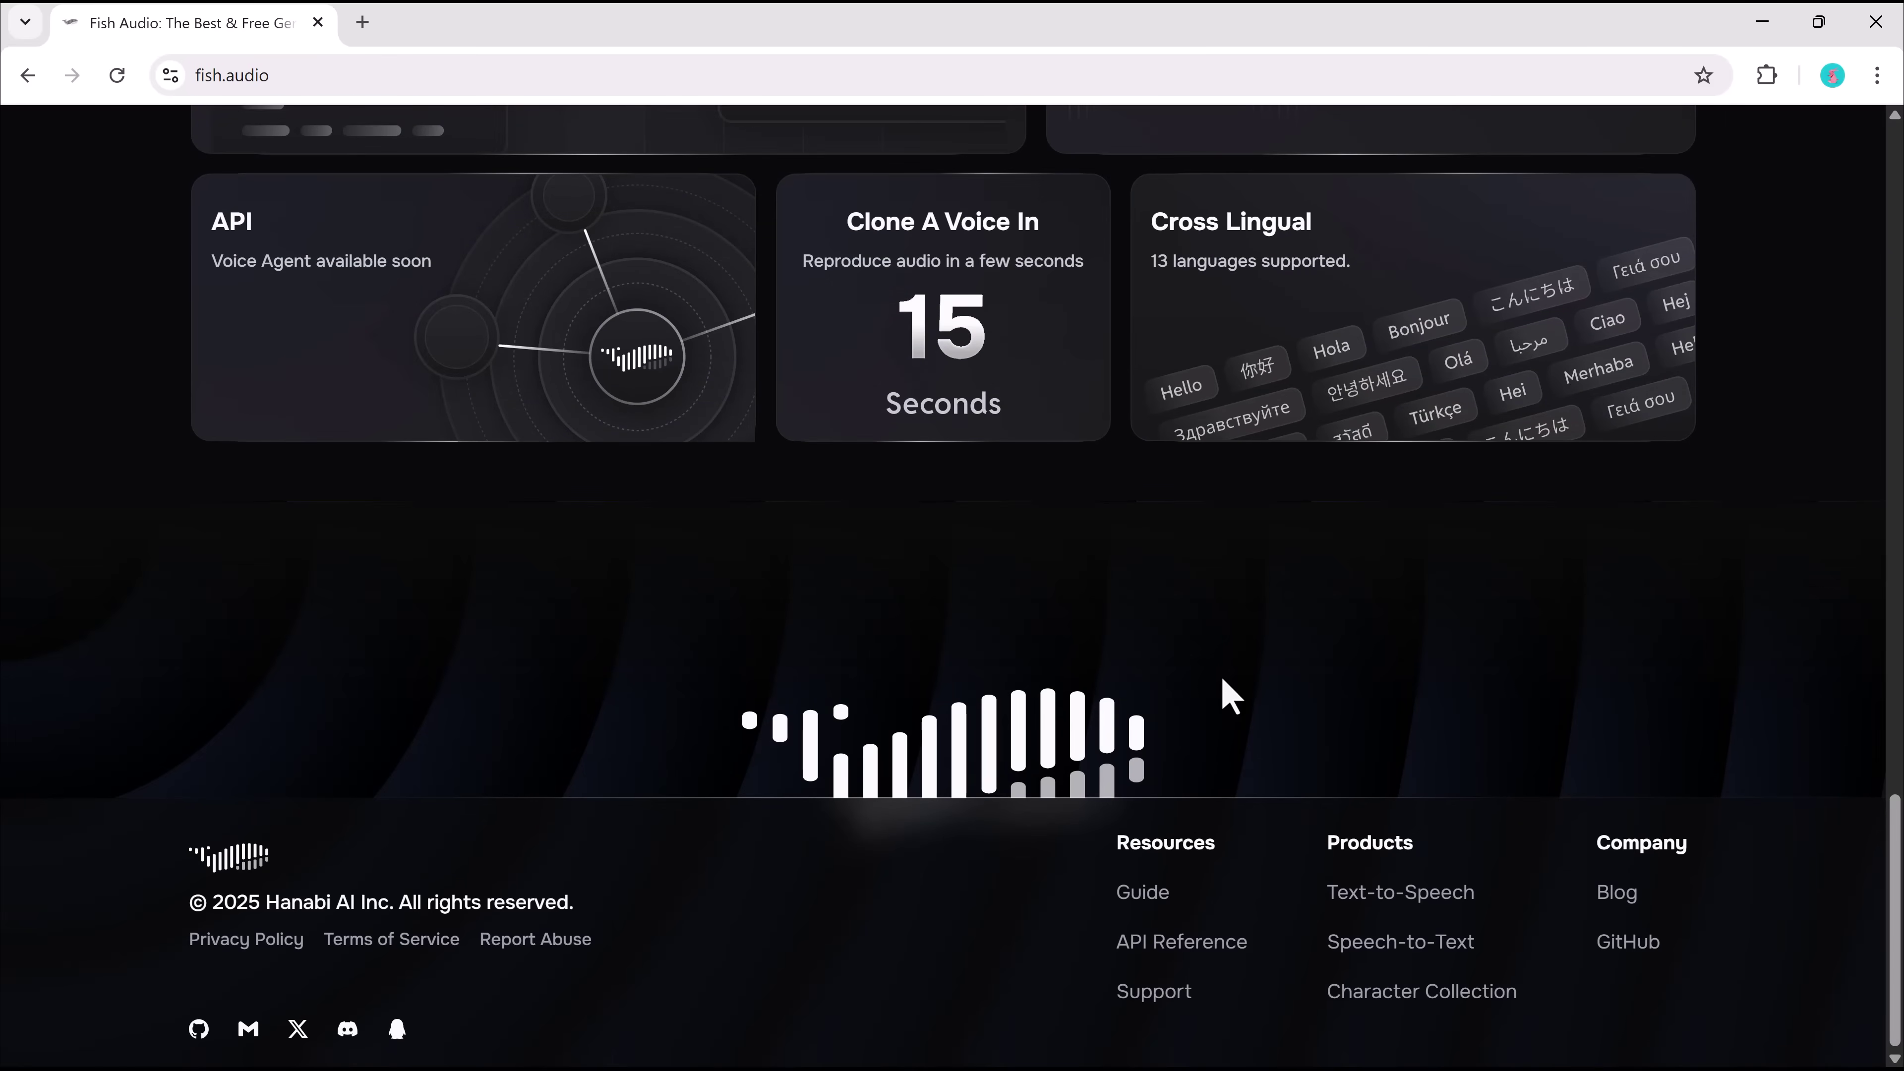
{"action": "scroll", "coordinate": [982, 468], "scroll_direction": "up", "scroll_amount": 20}
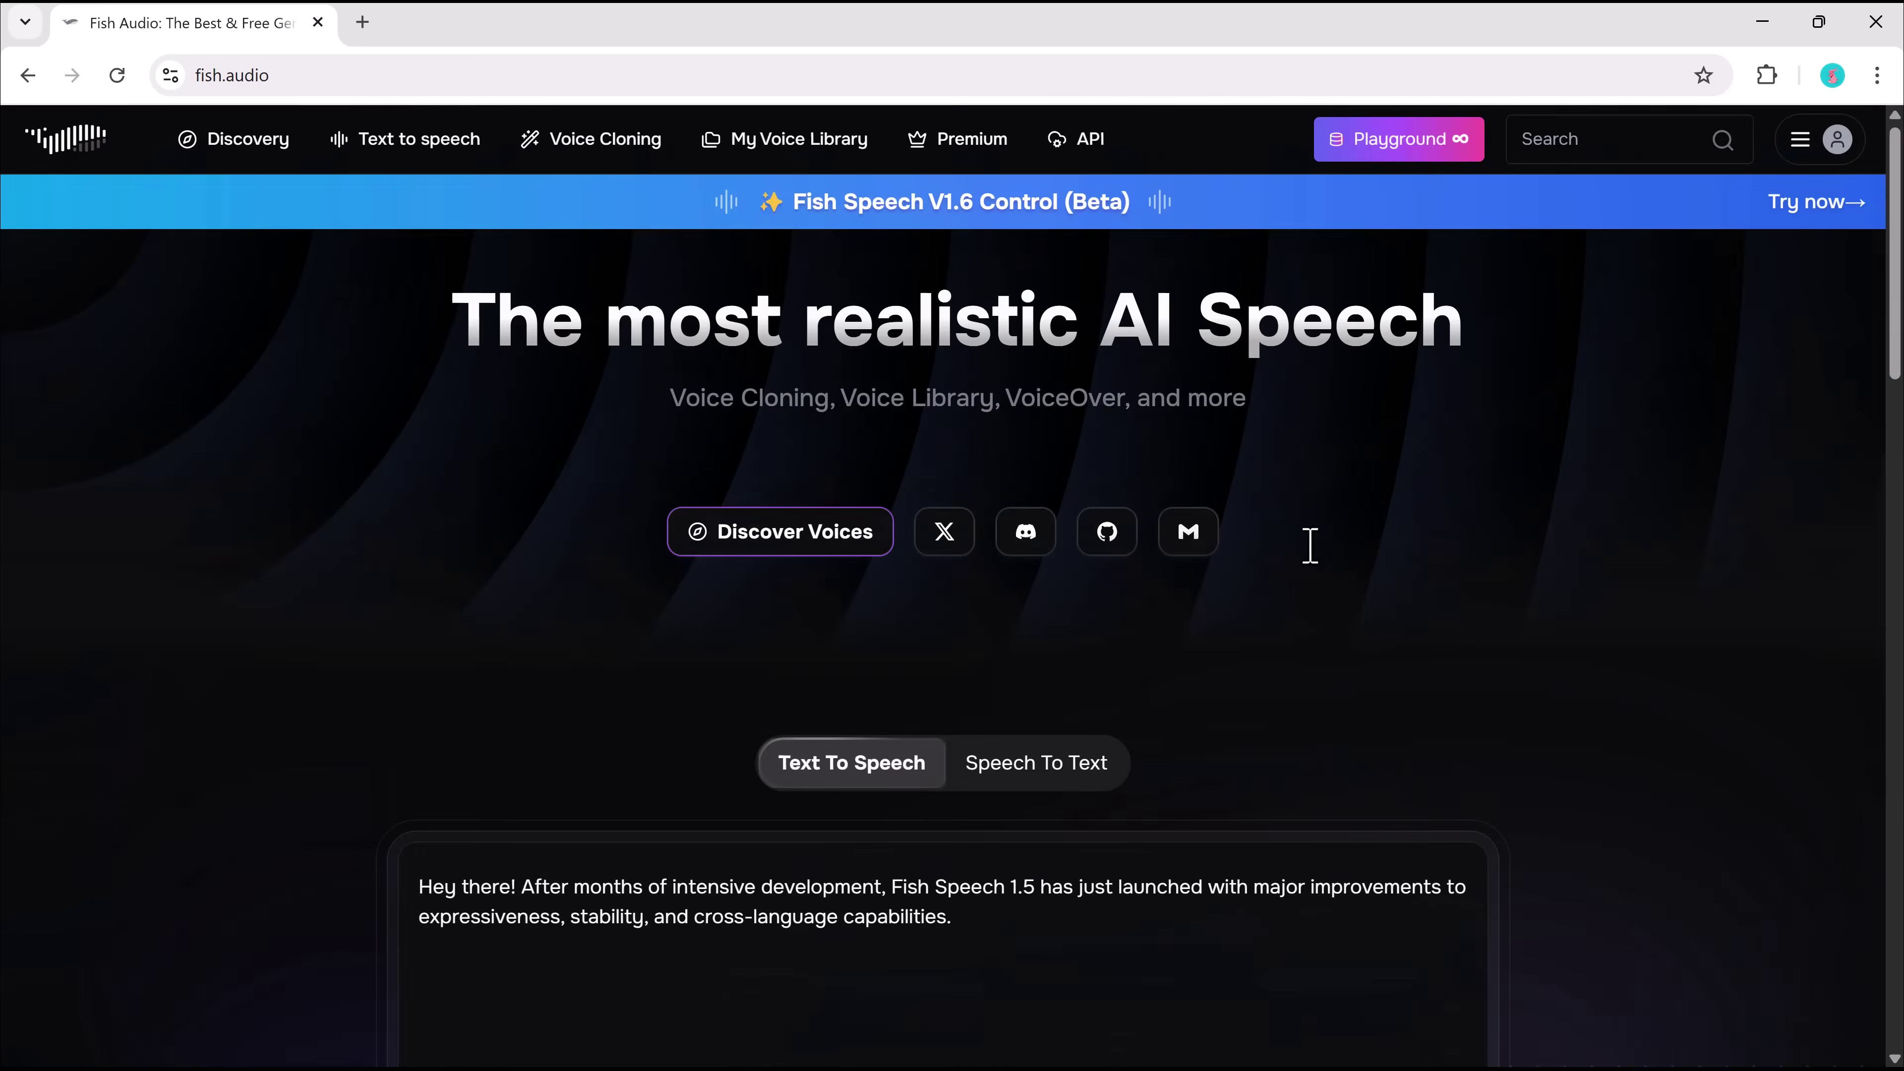